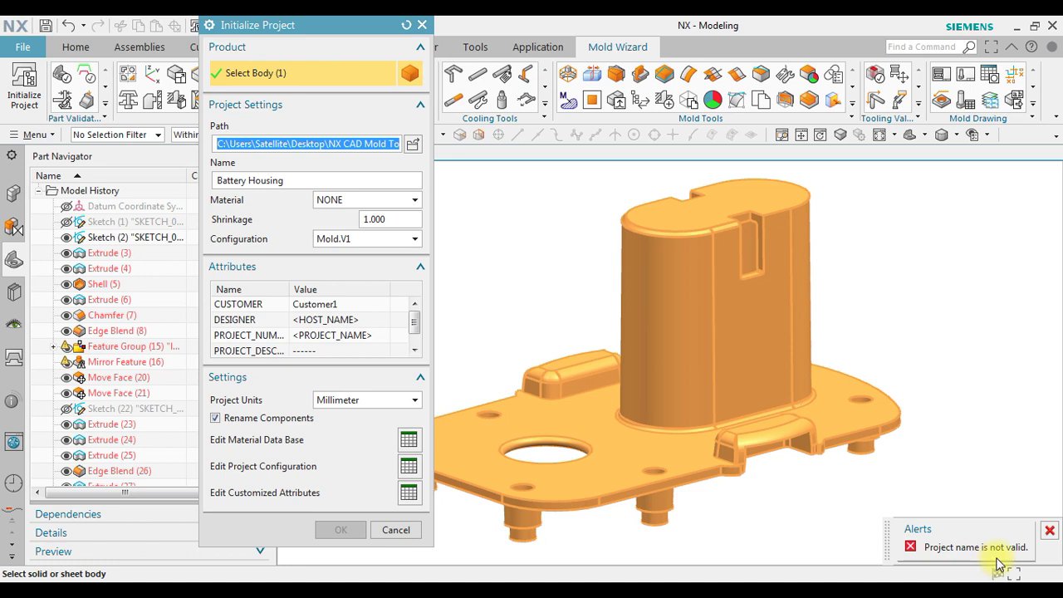
- Change the project name to Battery_Housing, replacing the space with an underscore
left_click(251, 181)
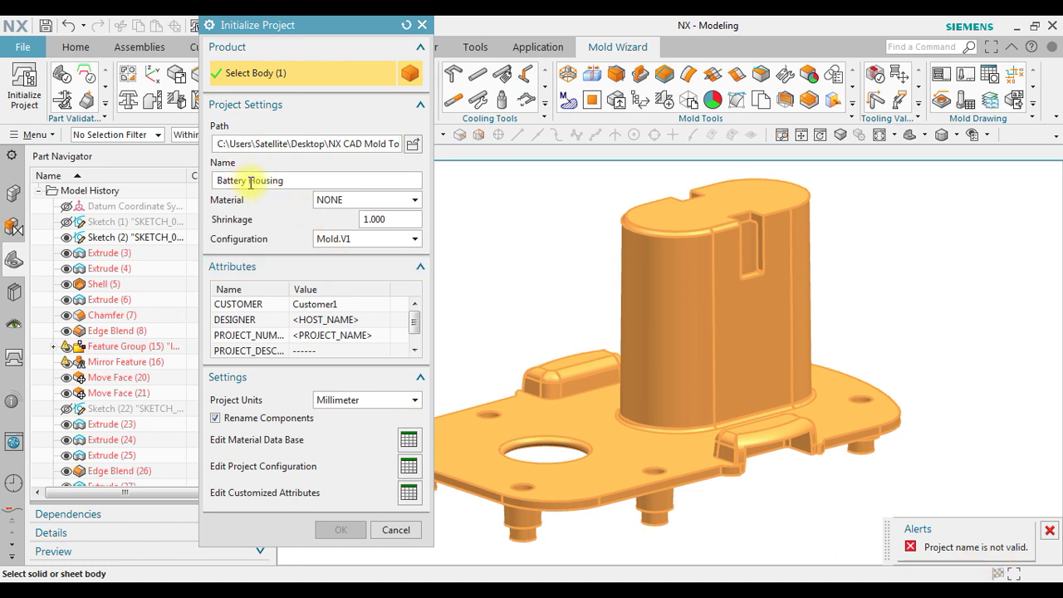
key("BackSpace")
type("_")
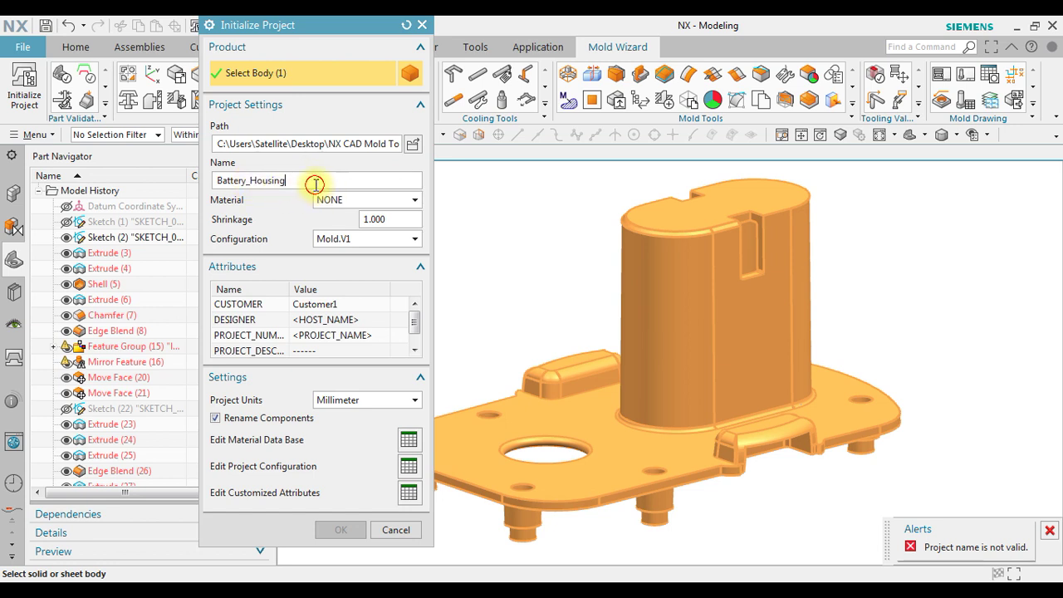
key("Return")
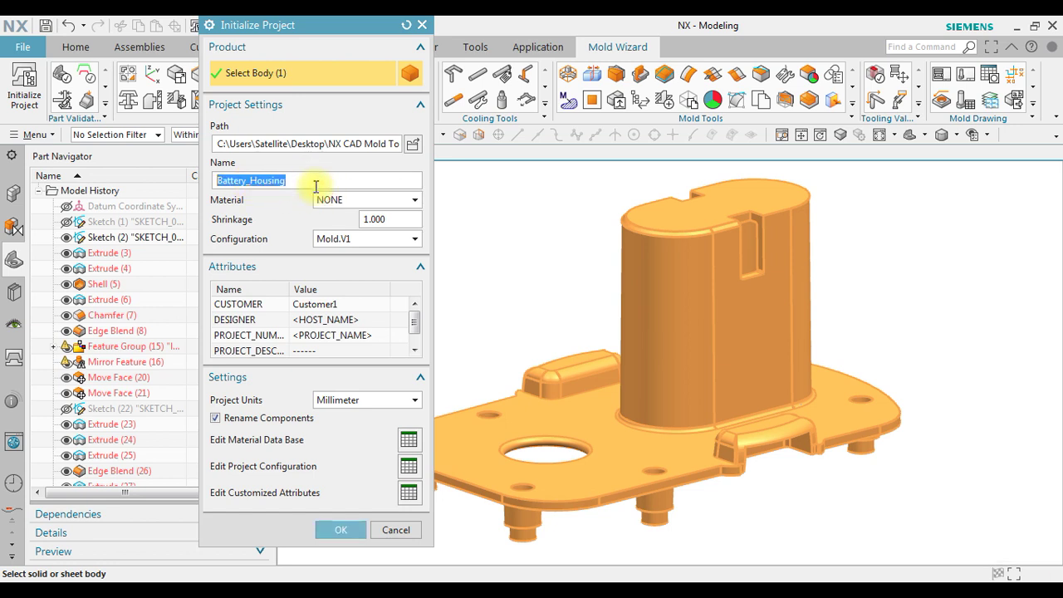
- Initialize the mold project with ABS material, the Mold.V1 configuration and Millimeter project units
left_click(339, 200)
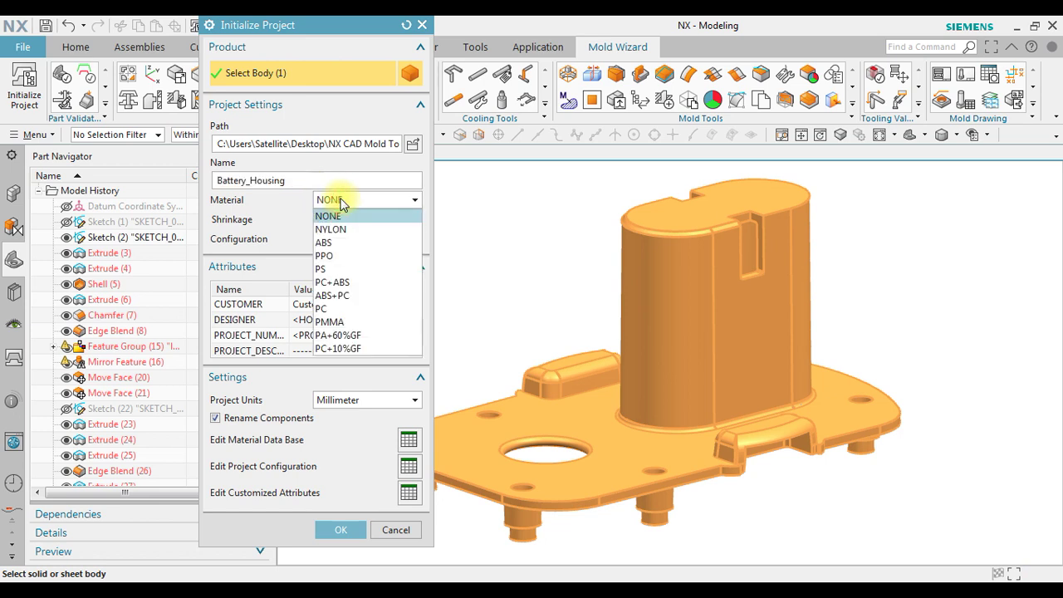
left_click(363, 249)
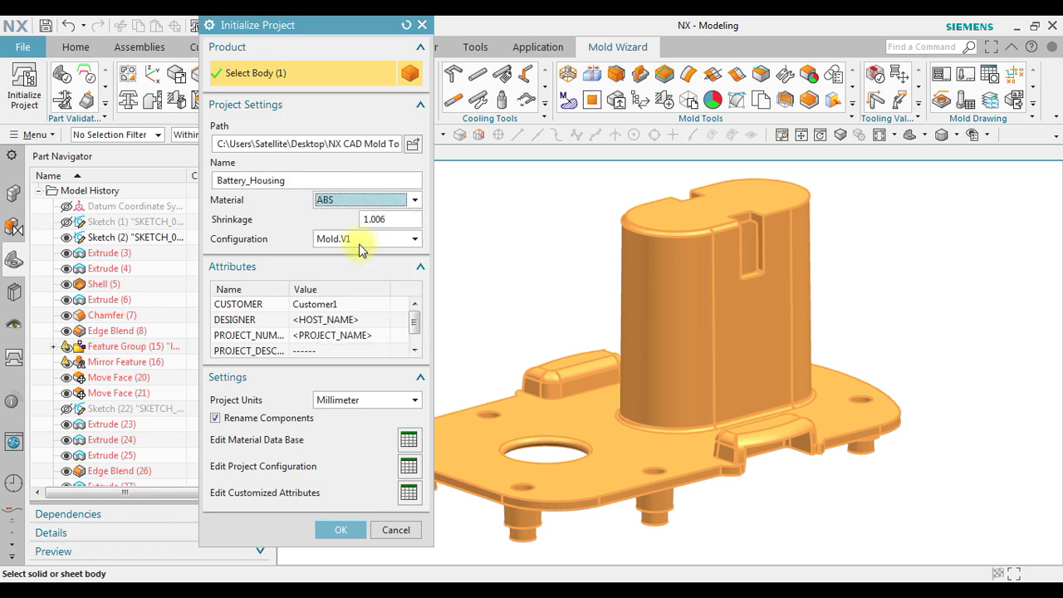
left_click(349, 239)
left_click(351, 240)
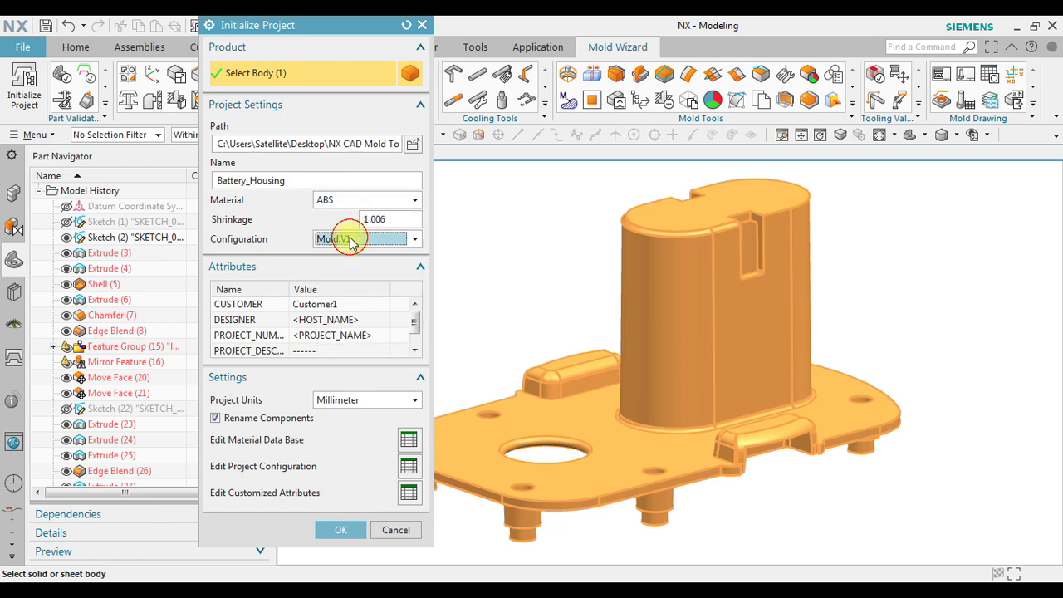
left_click(349, 400)
left_click(351, 401)
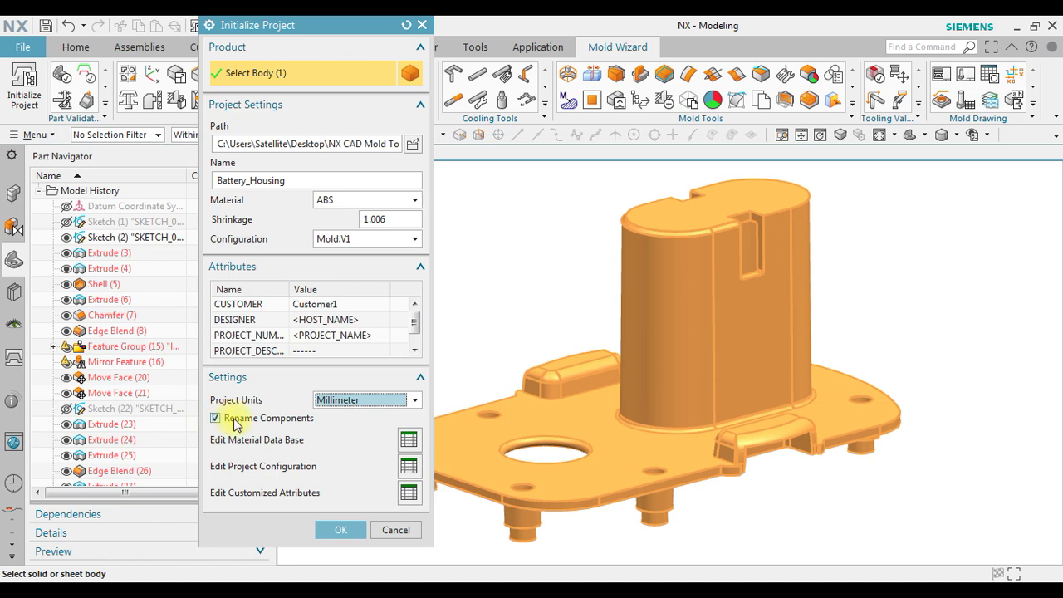
left_click(341, 532)
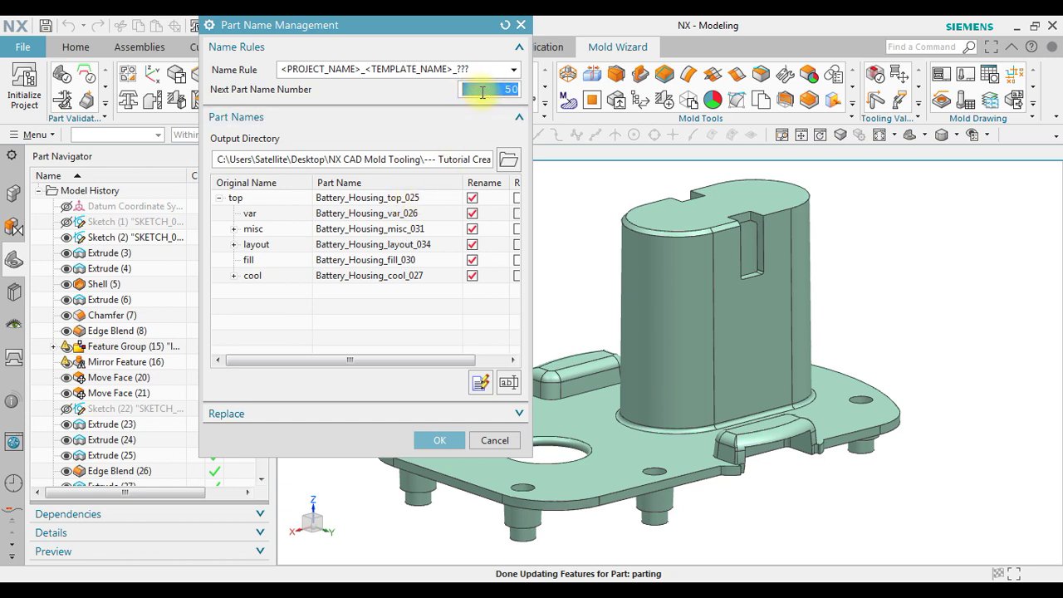
- Restart the part name numbering at 00, update all component names with it and accept them
type("00")
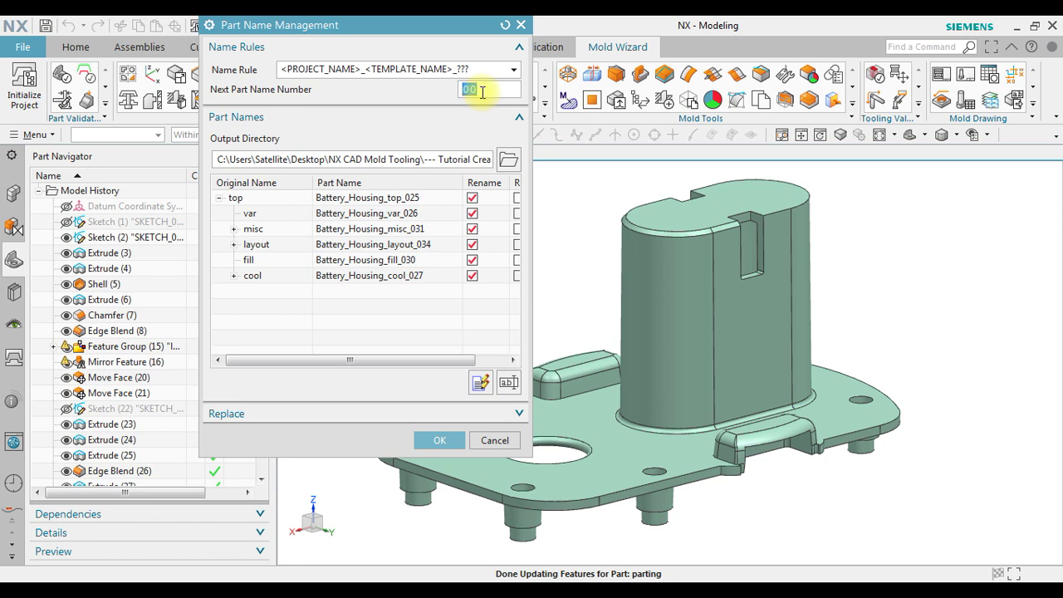
left_click(488, 381)
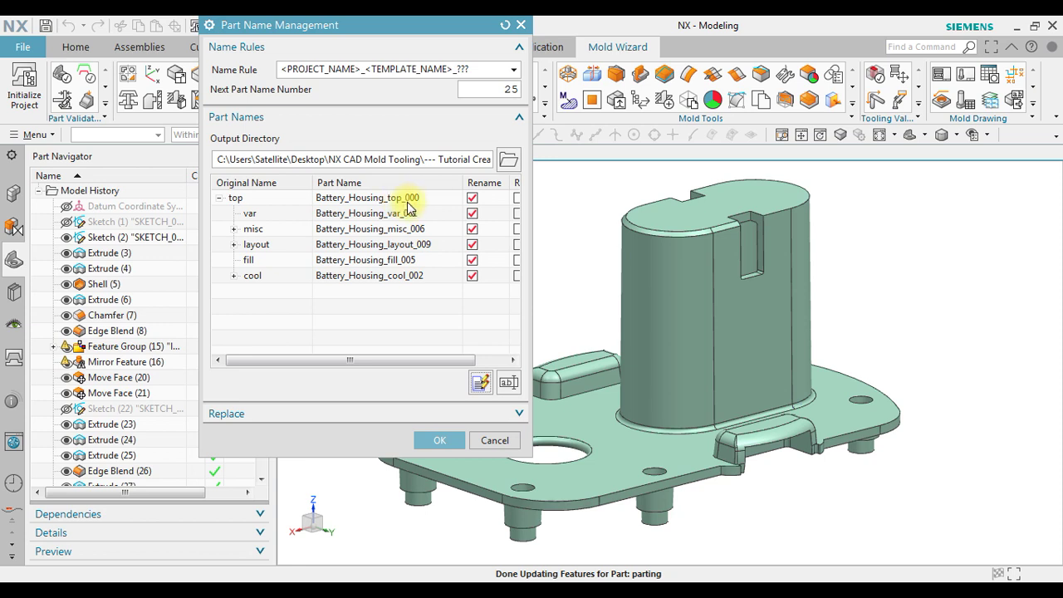
left_click(440, 440)
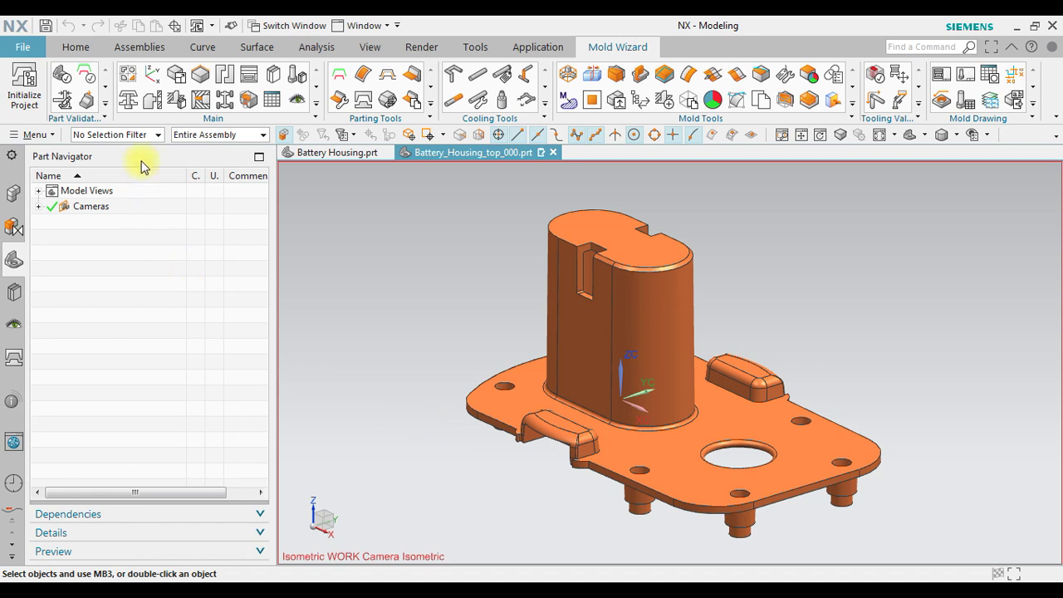
- Set up the Mold CSYS with Product Body Center as the product position and Lock Z Position enabled
left_click(152, 84)
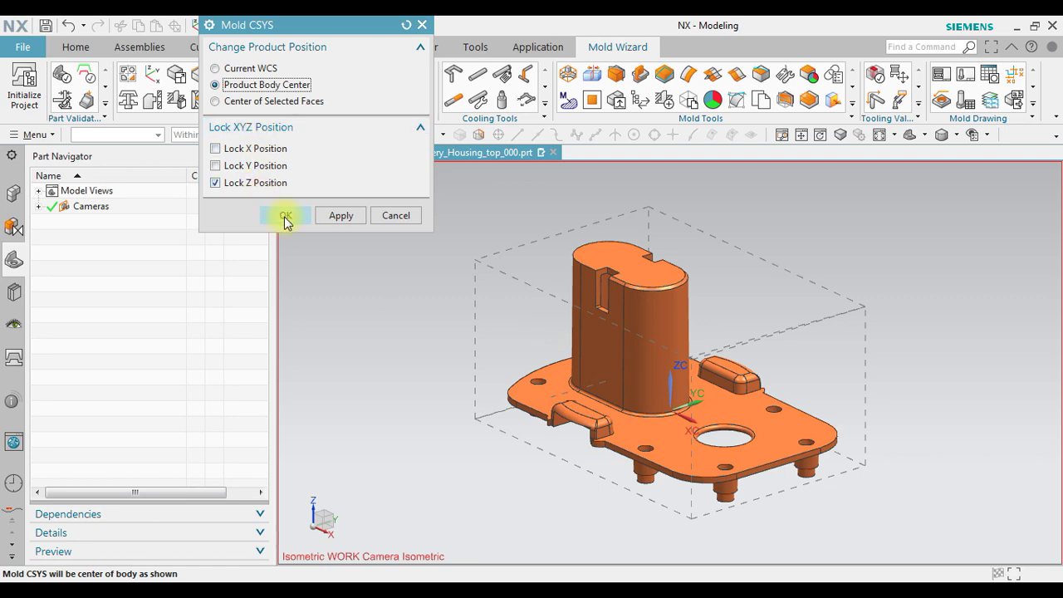
middle_click_drag(499, 482, 498, 344)
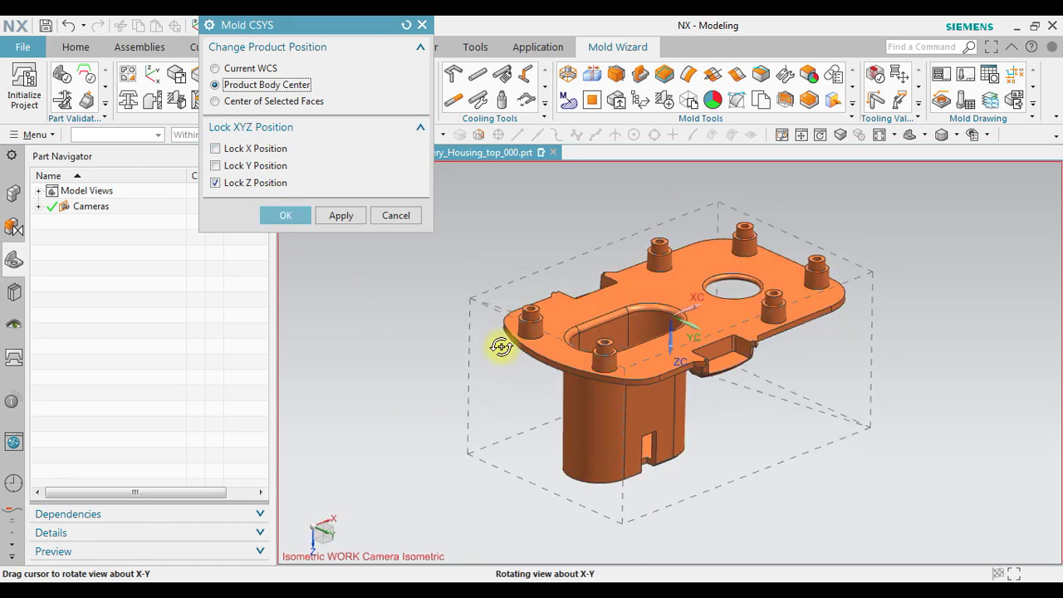
scroll(671, 314, "up", 3)
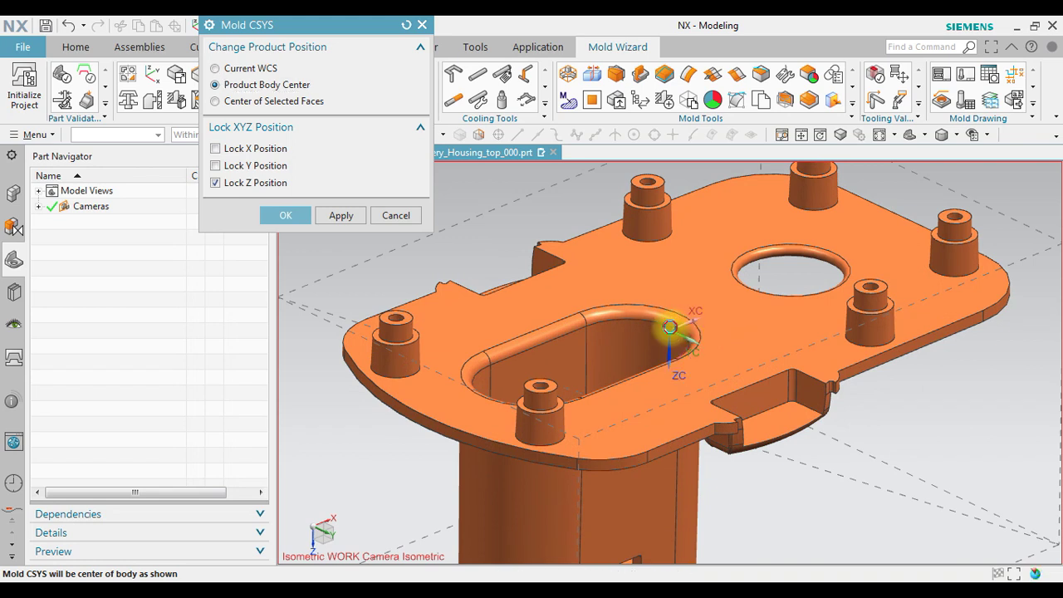
- Move the WCS origin onto the flat underside face of the base plate, between the oval pocket and the round hole
double_click(671, 326)
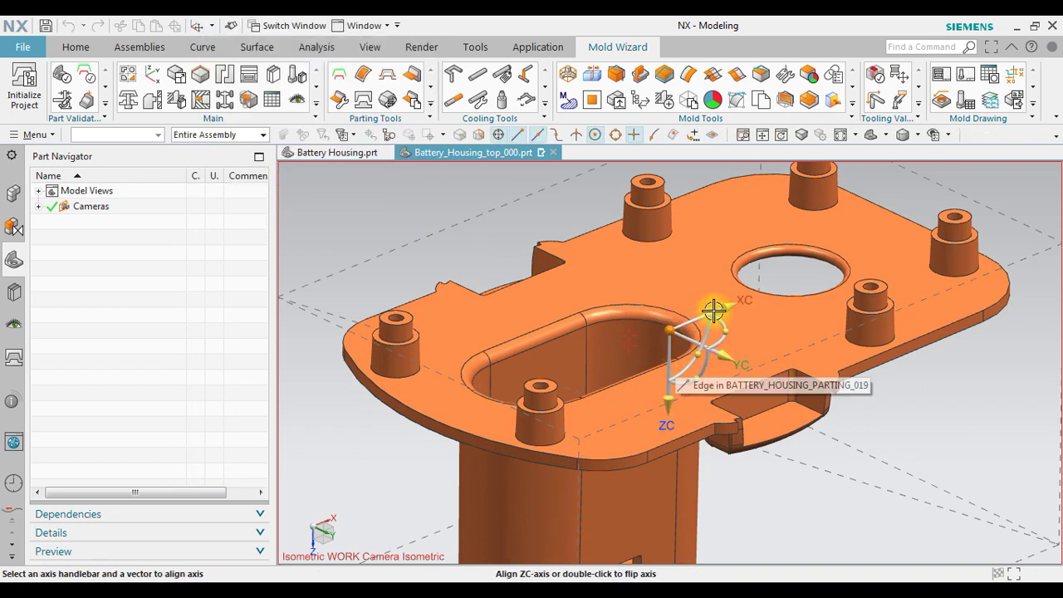
left_click(672, 137)
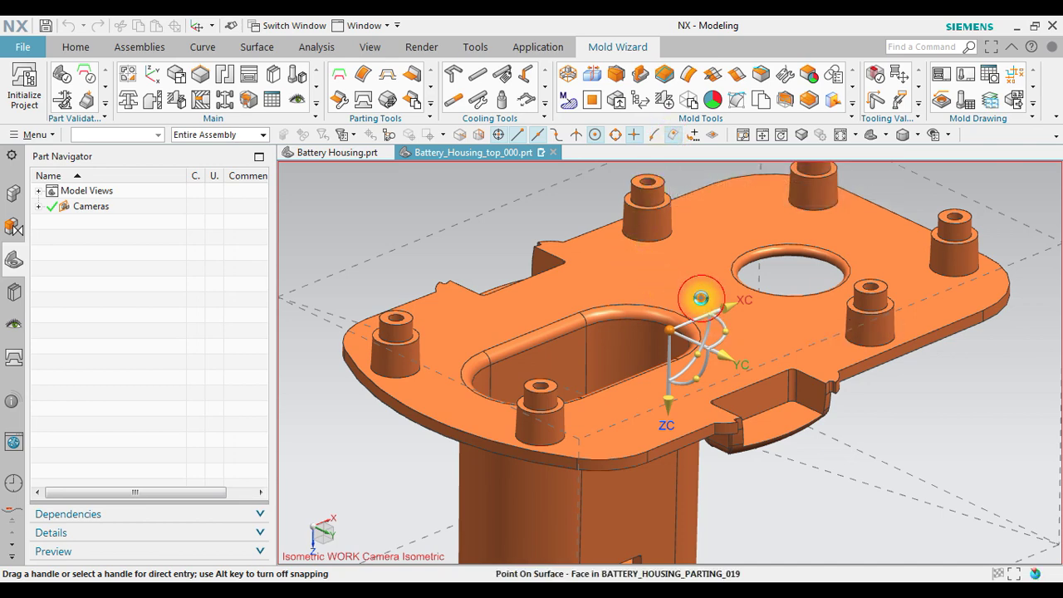
left_click(701, 297)
left_click(760, 305)
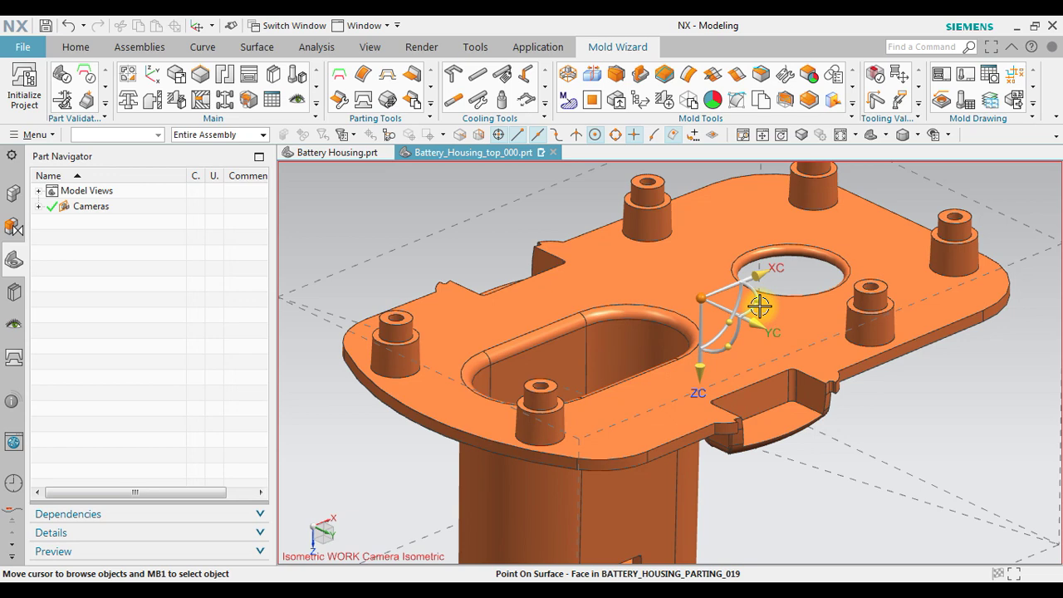
mouse_move(803, 385)
middle_mouse_down()
mouse_move(764, 358)
mouse_move(794, 374)
middle_mouse_up()
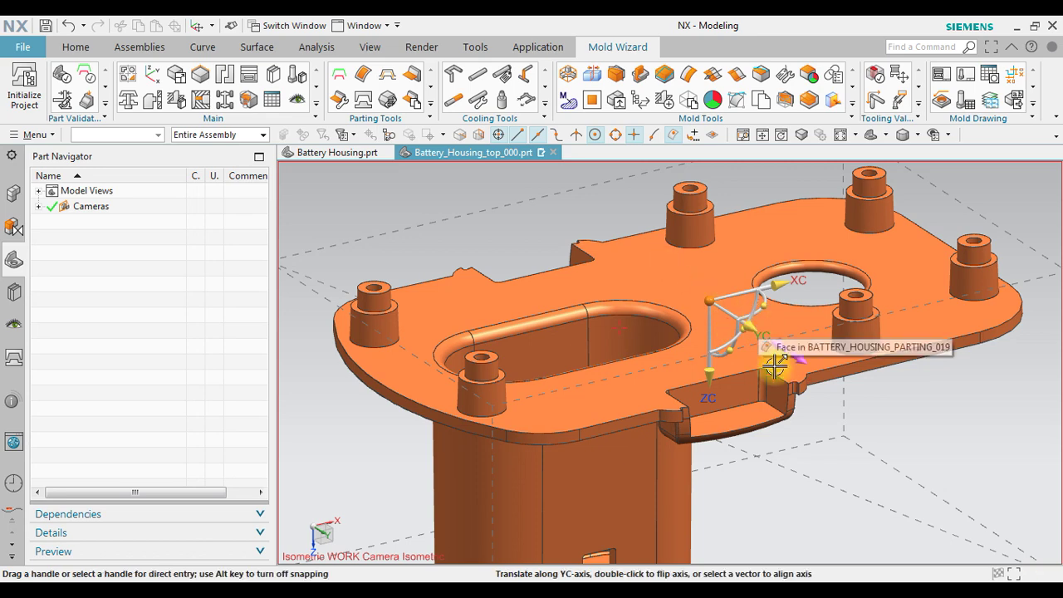
right_click(599, 215)
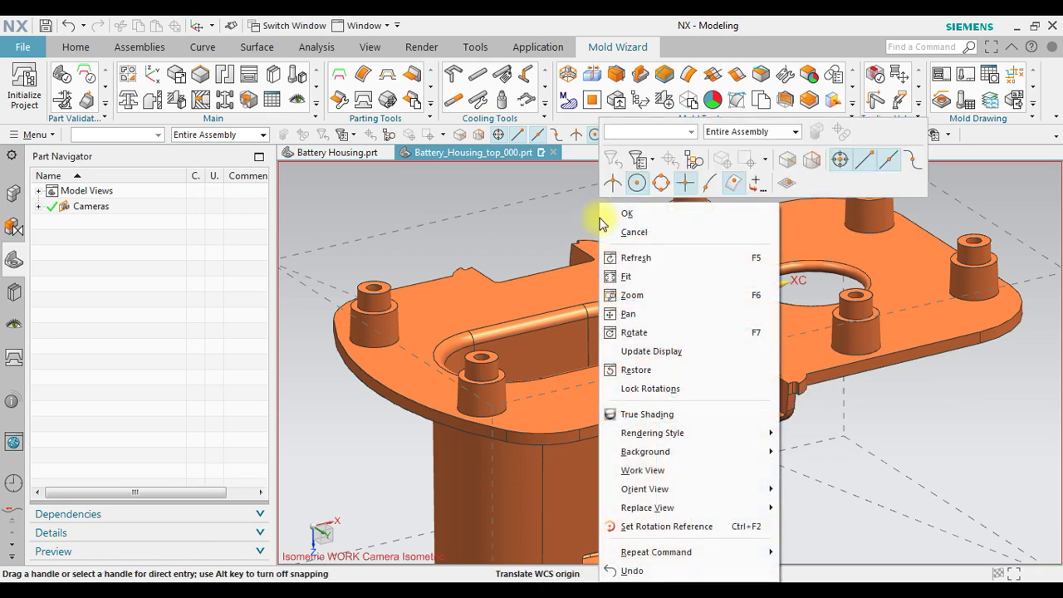
left_click(604, 215)
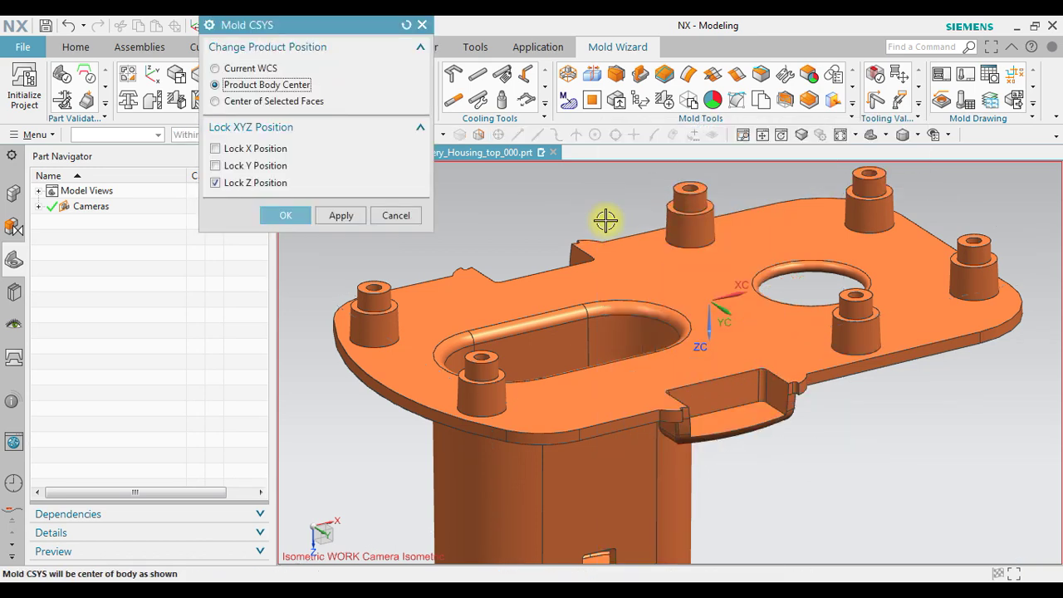
- Apply the mold coordinate system at the product body center with Z locked, and finish the Mold CSYS command
left_click(341, 218)
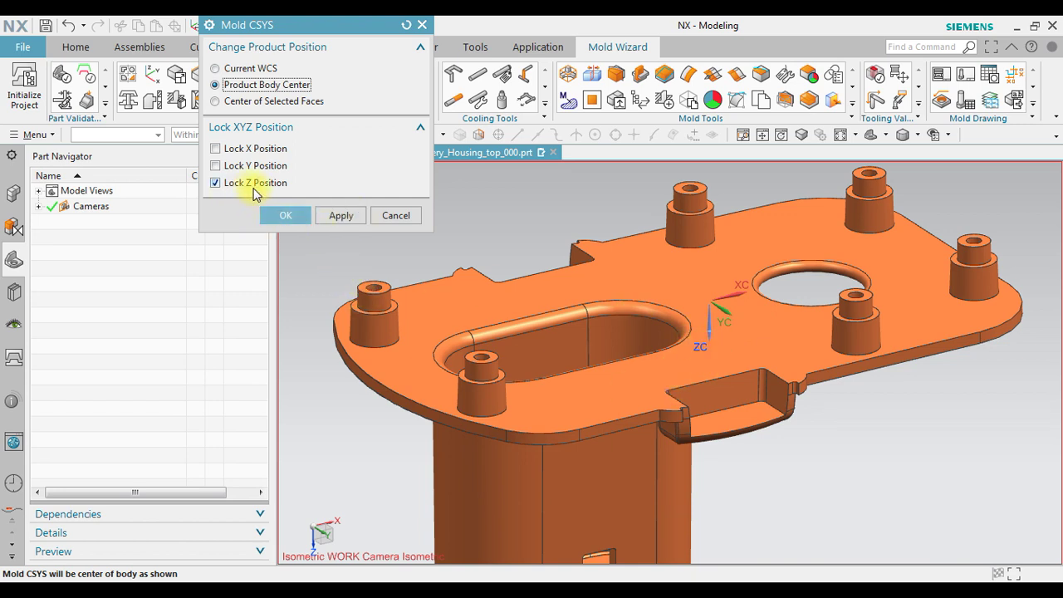
left_click(341, 216)
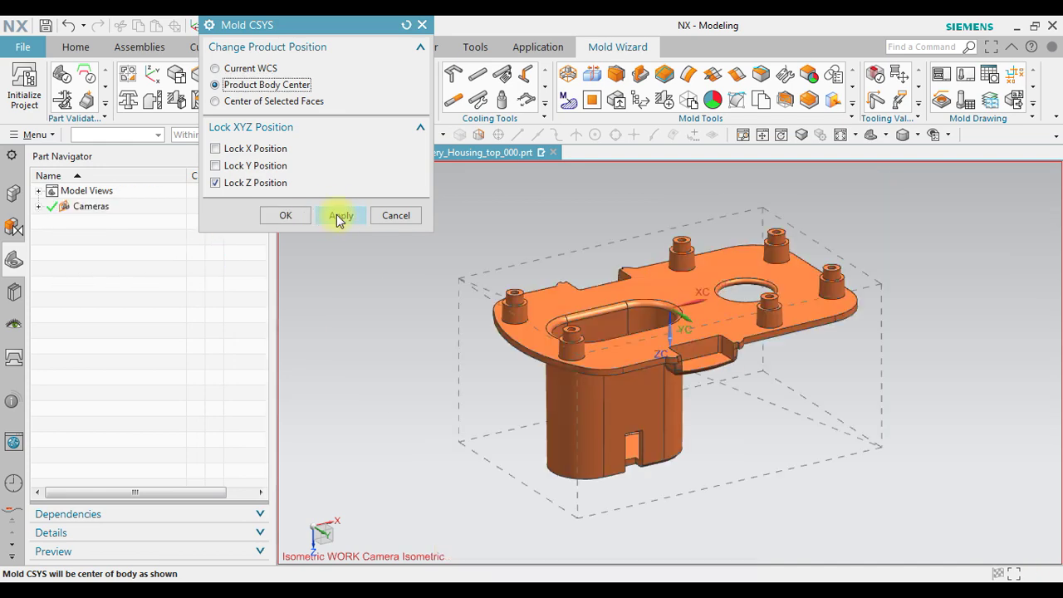
left_click(286, 215)
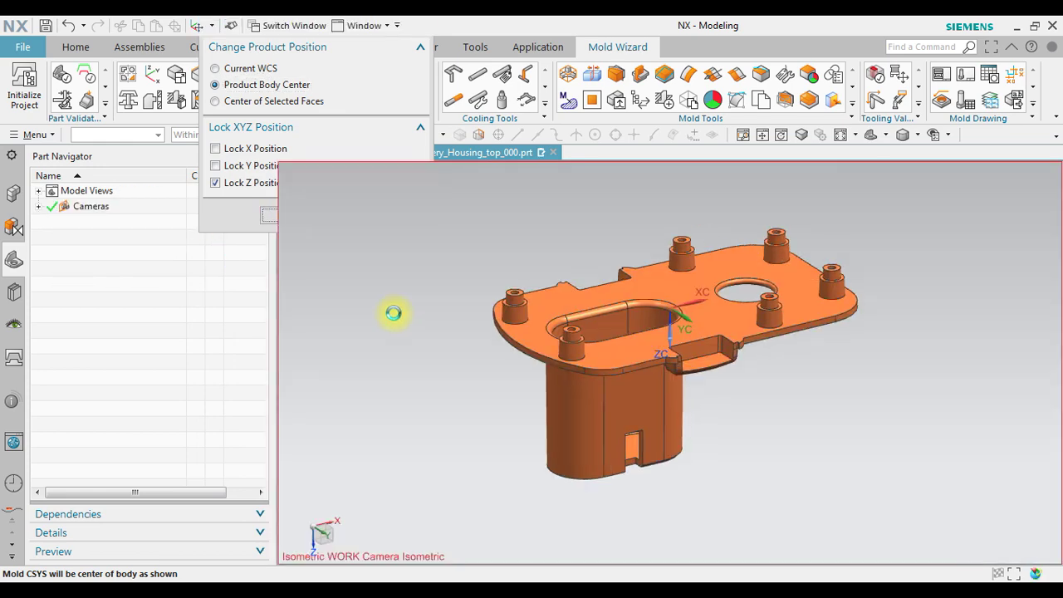
- Start a Product Workpiece for the housing using the User Defined Block method
middle_click_drag(631, 238, 600, 379)
scroll(695, 446, "up", 3)
scroll(694, 446, "up", 1)
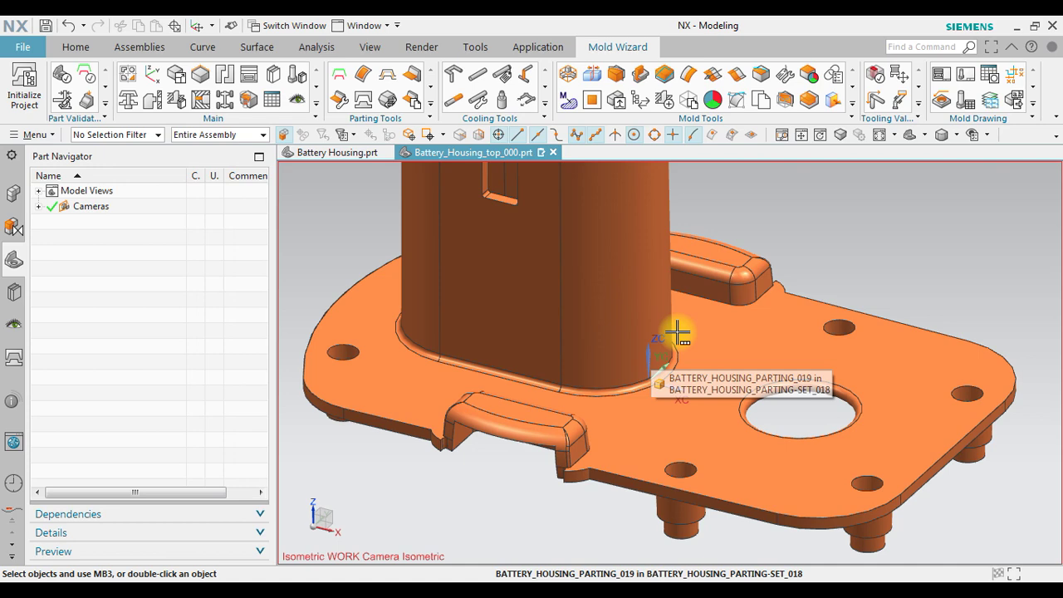
scroll(652, 386, "down", 3)
mouse_move(814, 307)
middle_mouse_down()
mouse_move(806, 302)
mouse_move(816, 304)
middle_mouse_up()
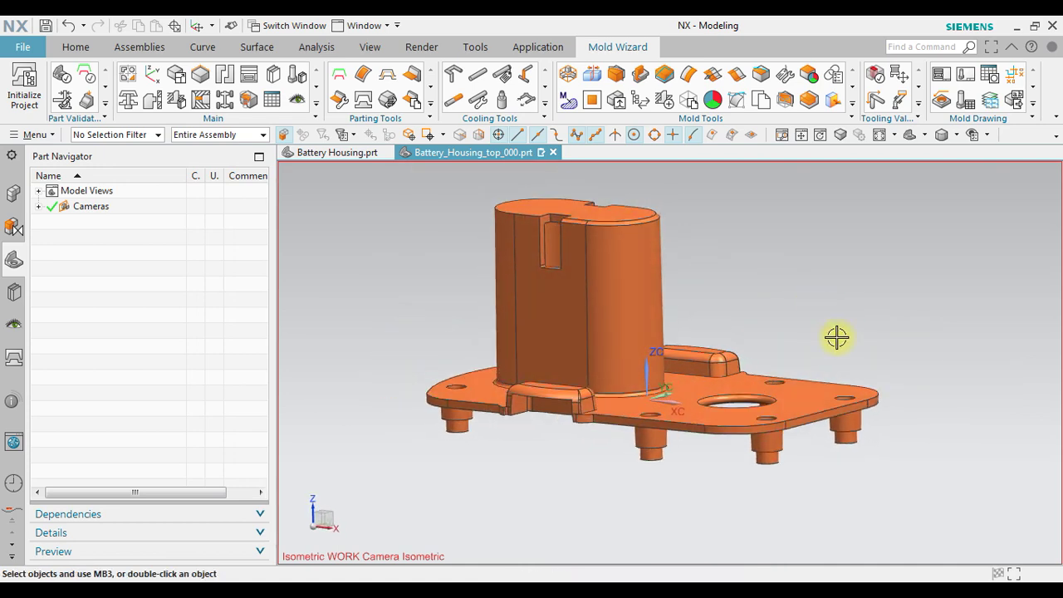
left_click(193, 77)
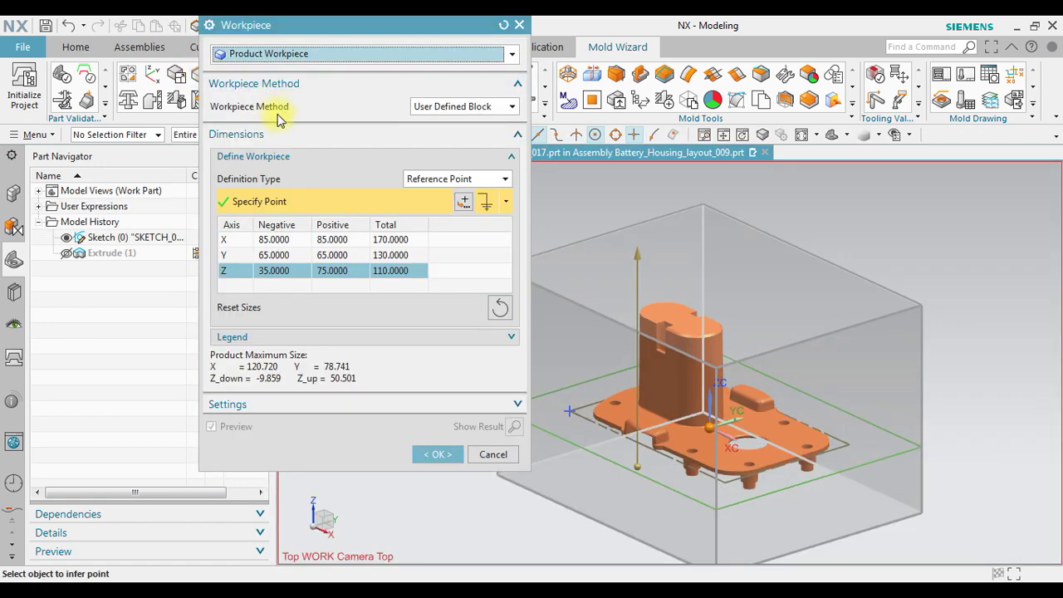
left_click(268, 60)
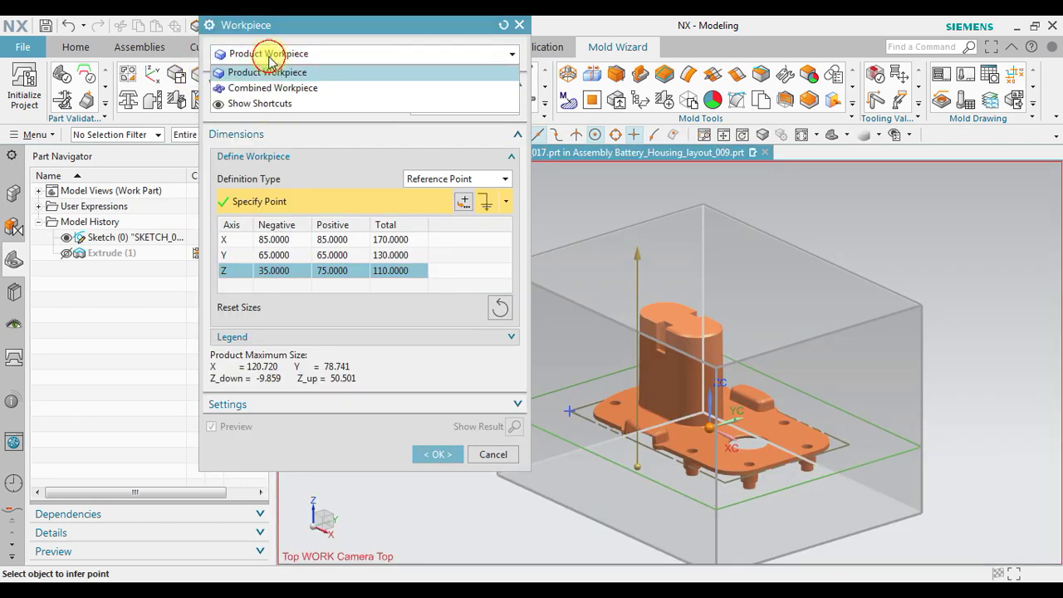
left_click(255, 72)
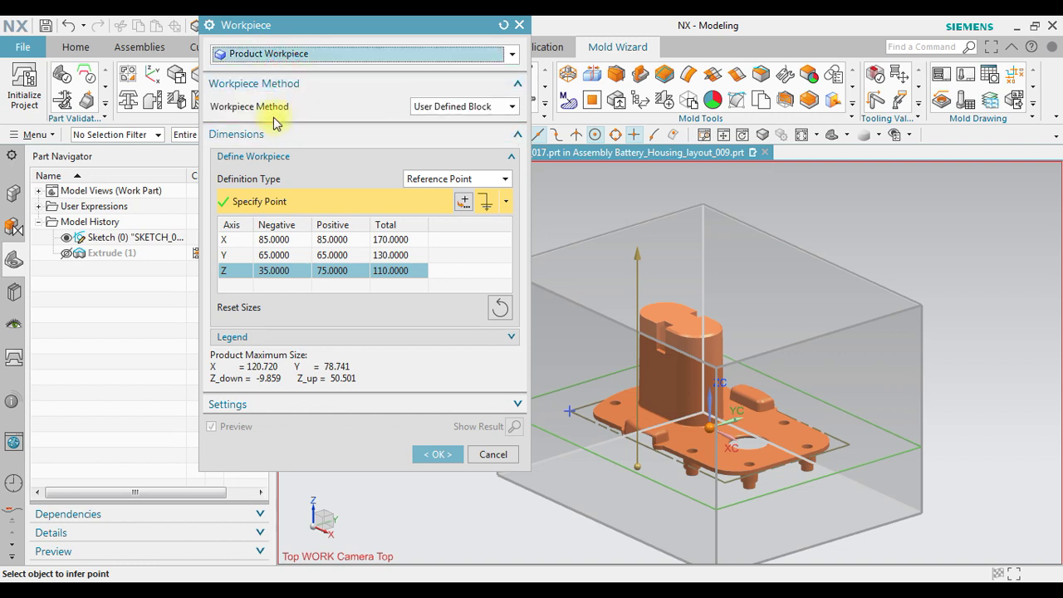
left_click(457, 106)
left_click(465, 123)
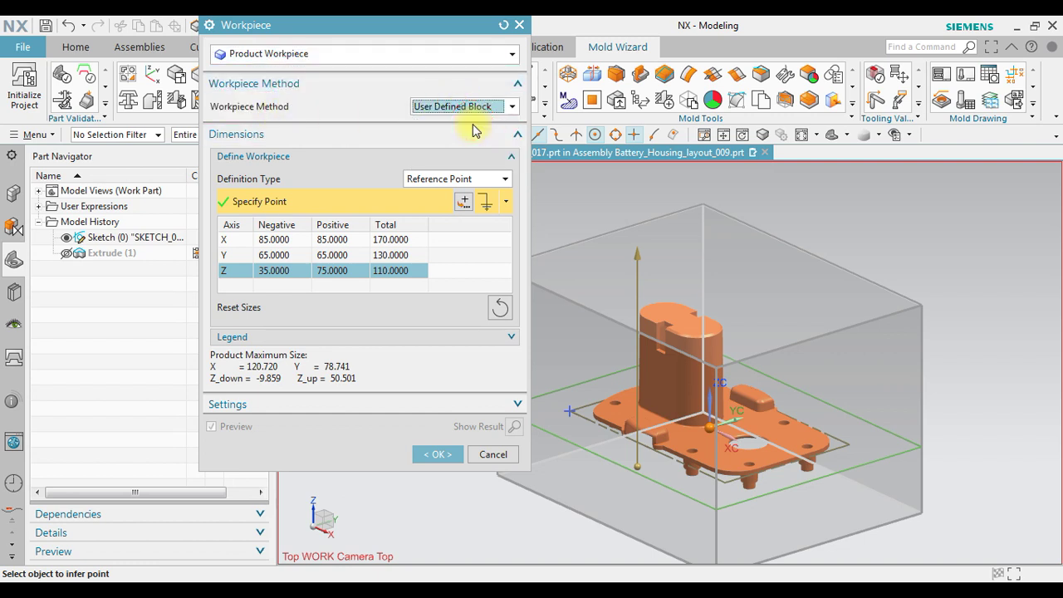
- Set the workpiece's Z extents to 25 mm in the negative and 70 mm in the positive direction
scroll(922, 298, "up", 2)
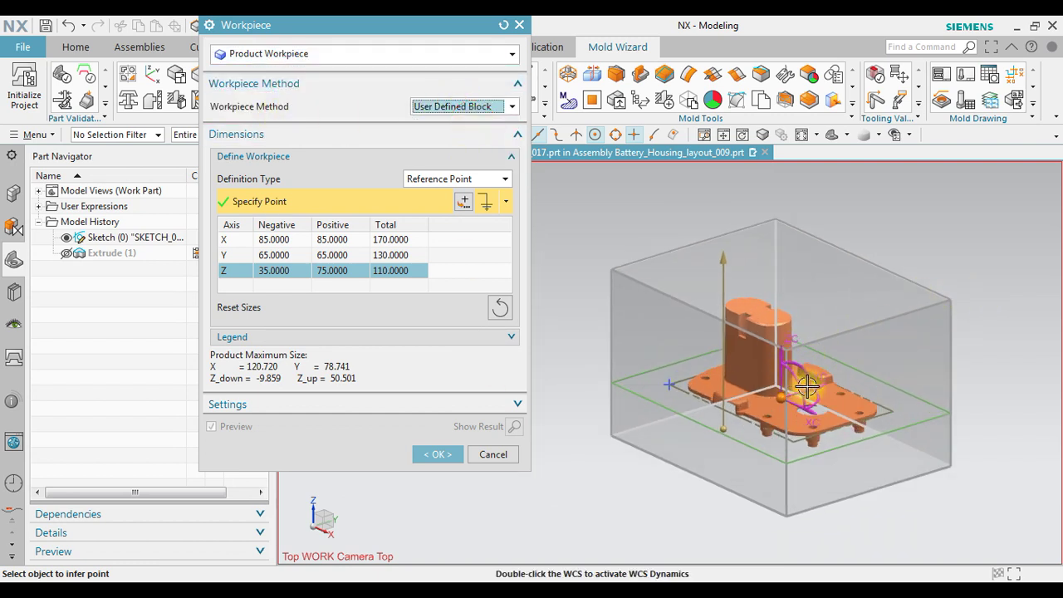
mouse_move(895, 390)
middle_mouse_down()
mouse_move(872, 373)
mouse_move(908, 401)
mouse_move(897, 449)
mouse_move(897, 385)
mouse_move(902, 392)
middle_mouse_up()
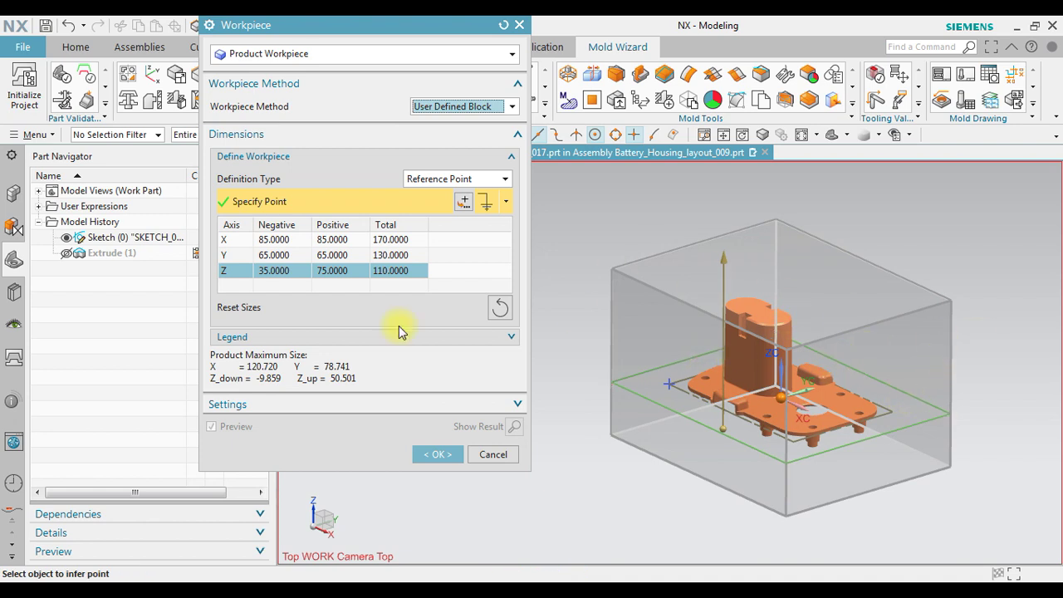
left_click(282, 271)
type("25")
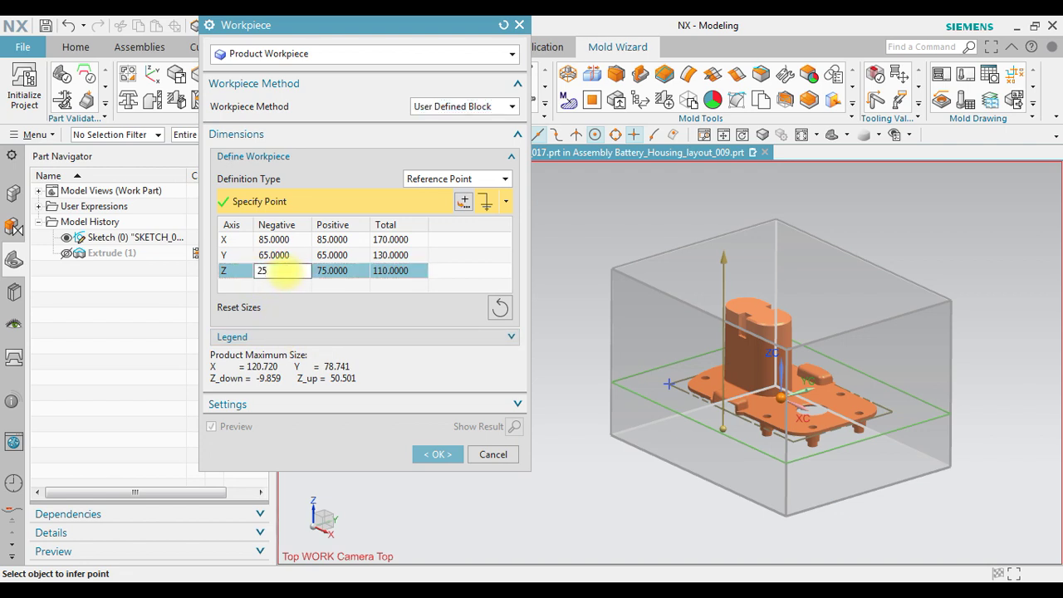
key("Return")
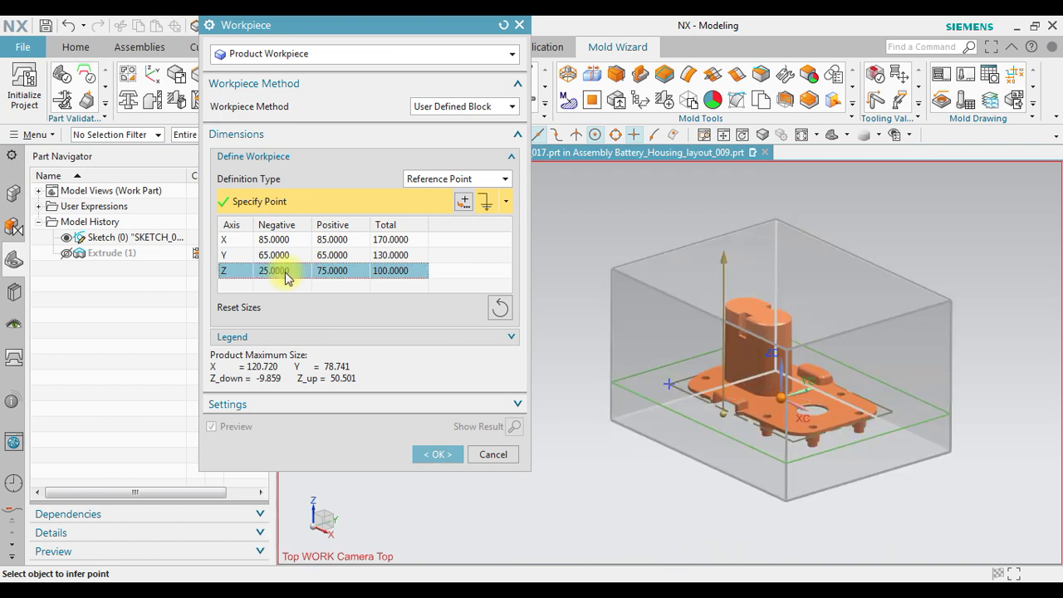
left_click(342, 274)
type("7")
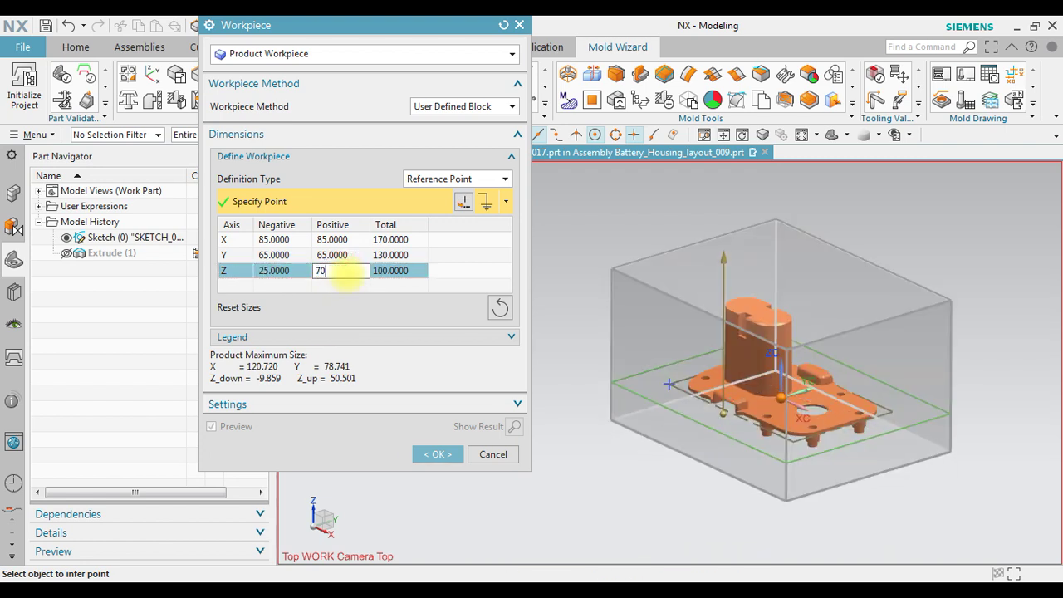
type("0")
key("Return")
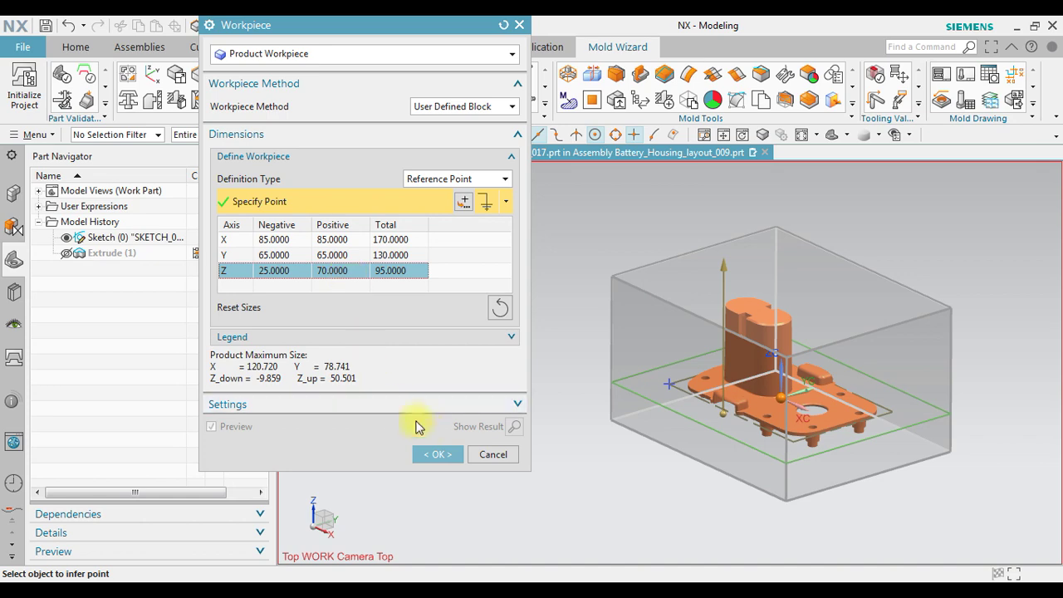
- Create the product workpiece block around the housing with the defined dimensions
left_click(437, 454)
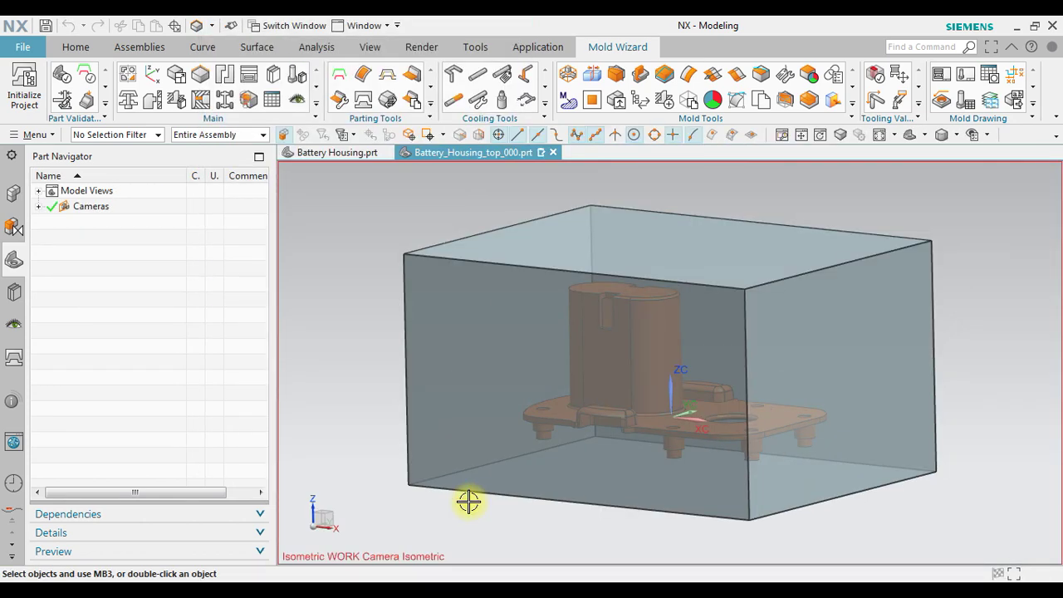
middle_click_drag(598, 341, 705, 357)
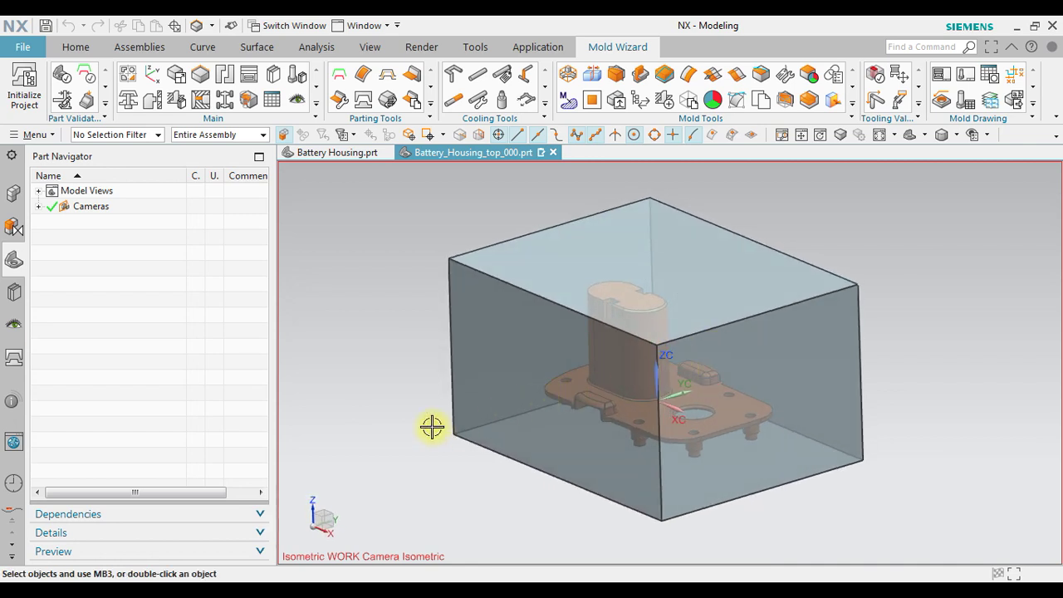
- Start Check Regions for the housing and toggle the visibility of the product body and workpiece wireframe off and back on
left_click(338, 78)
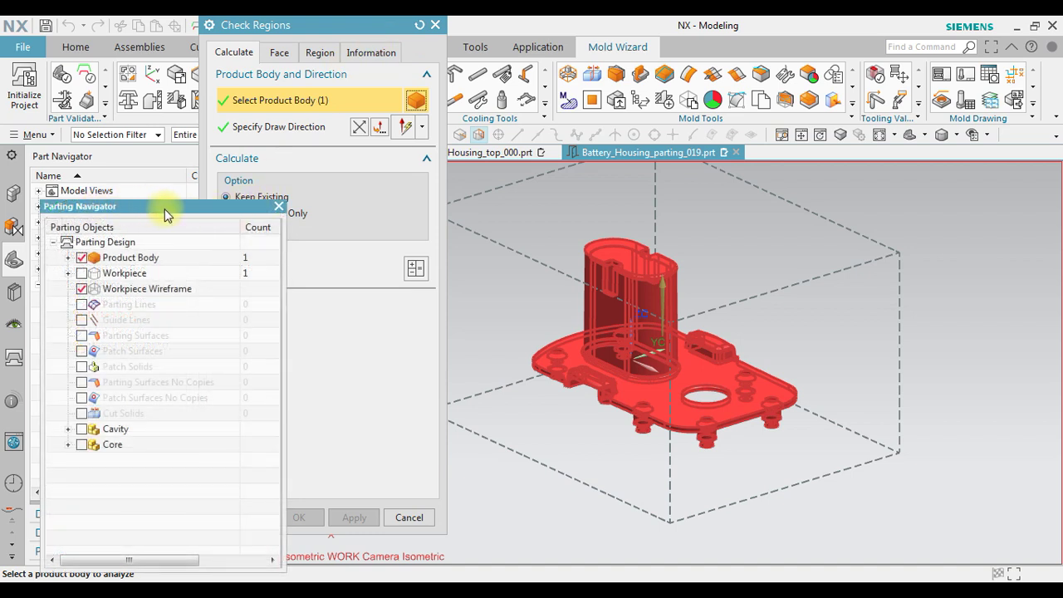
left_click(80, 259)
left_click(81, 259)
left_click(81, 259)
left_click(81, 259)
left_click(81, 258)
left_click(81, 258)
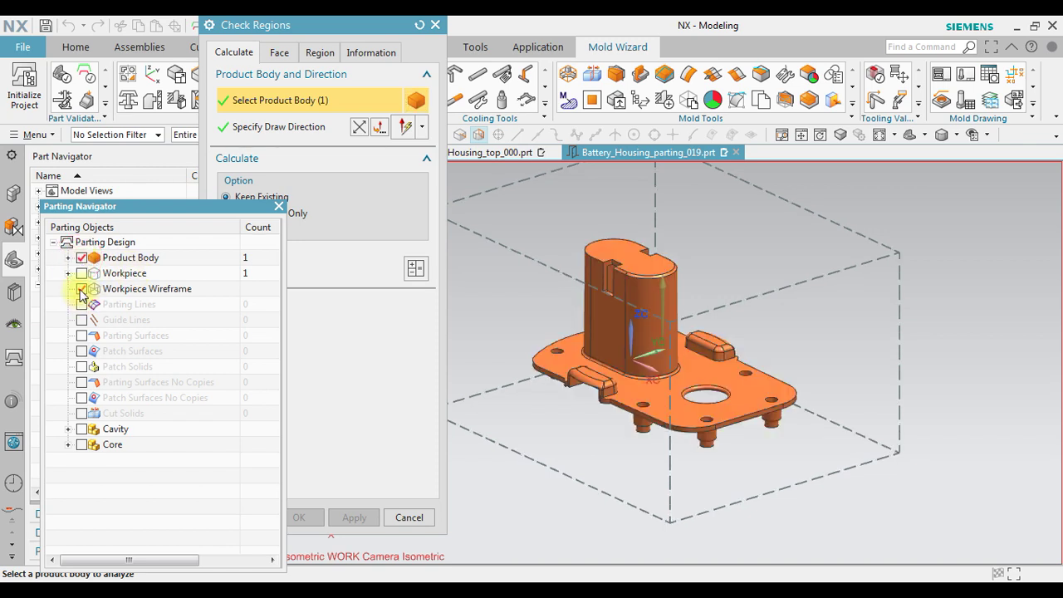
left_click(81, 289)
left_click(81, 289)
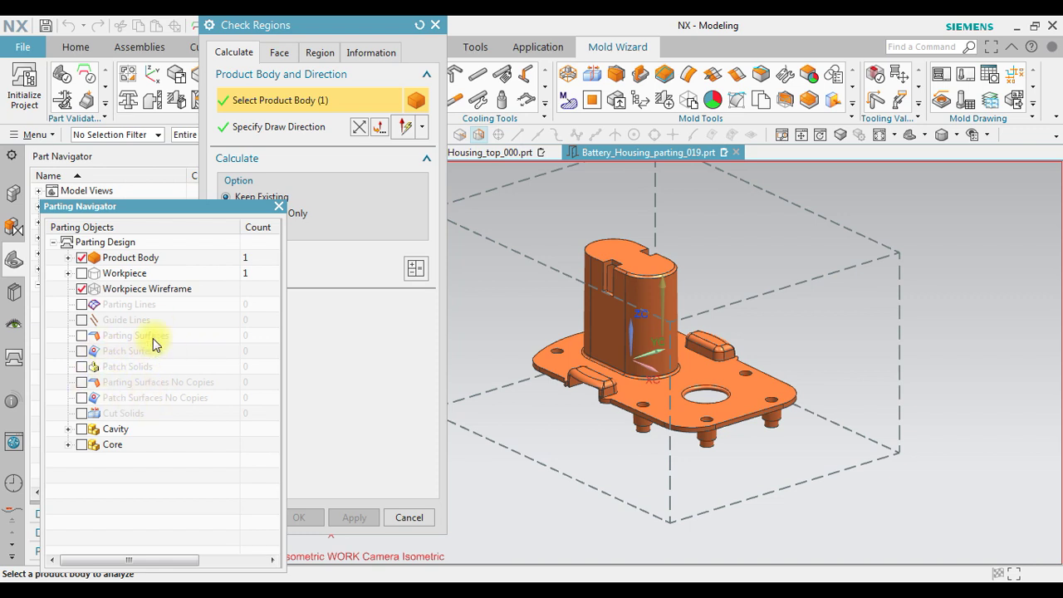
- Close the Parting Navigator and calculate the product body's region analysis with the Reset All option
left_click(279, 206)
left_click_drag(348, 22, 228, 49)
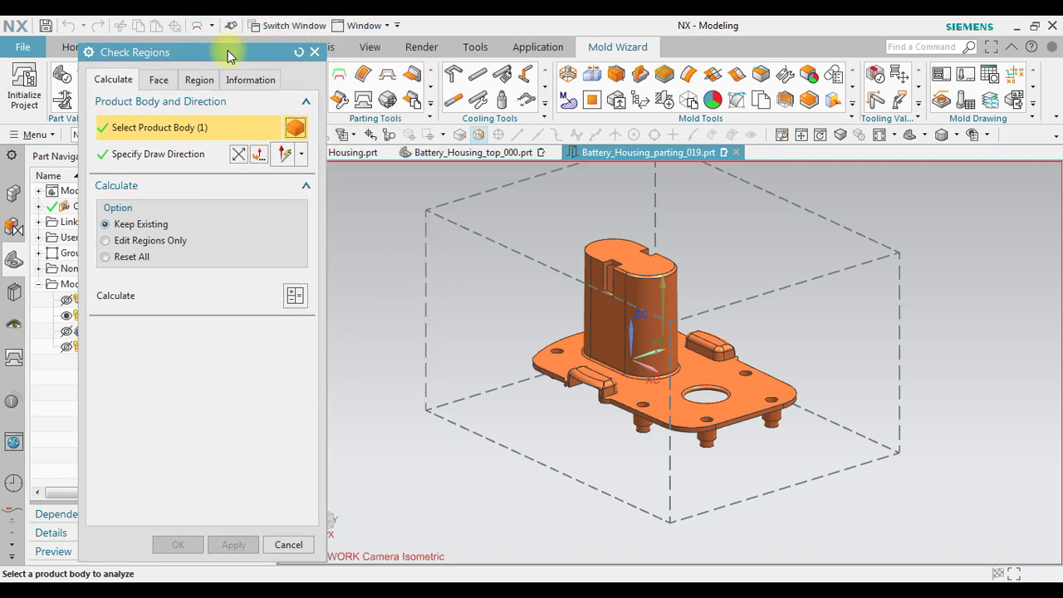
left_click(113, 259)
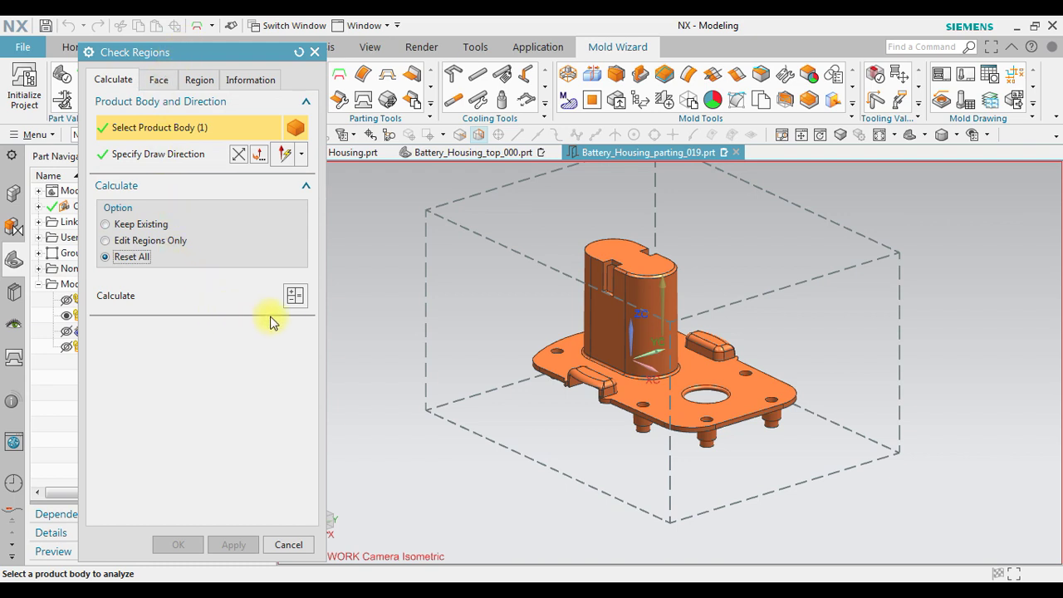
left_click(296, 296)
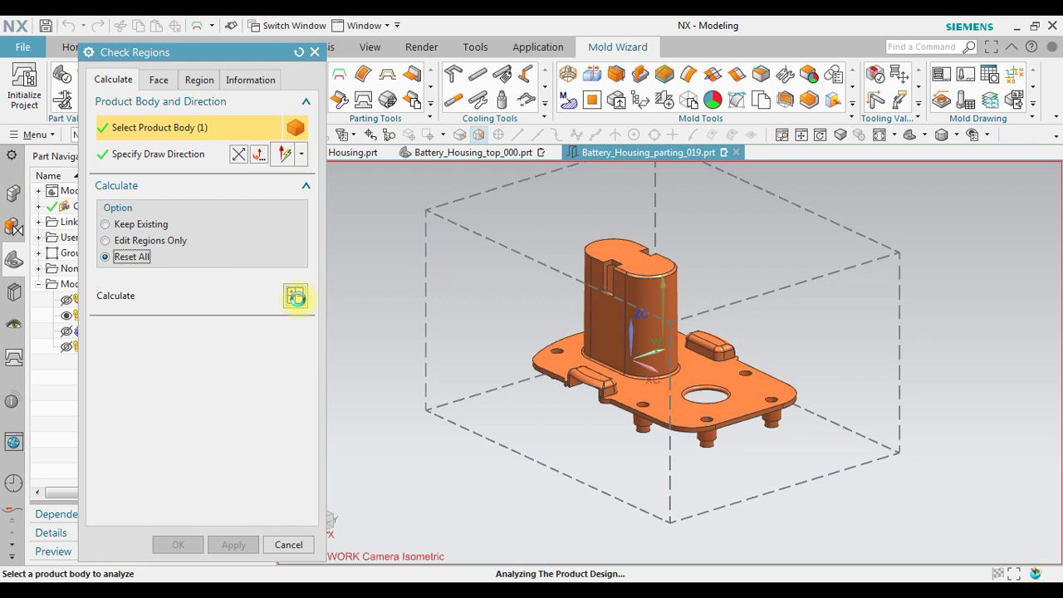
- Examine the face draft results by highlighting only the positive-draft faces above and below the draft angle limit
left_click(166, 83)
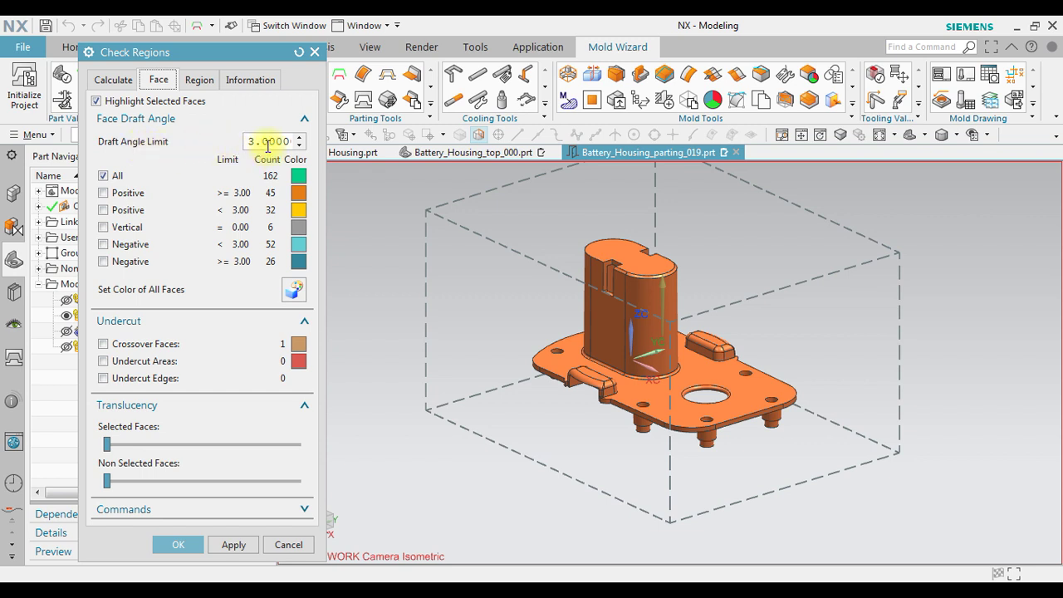
left_click(112, 79)
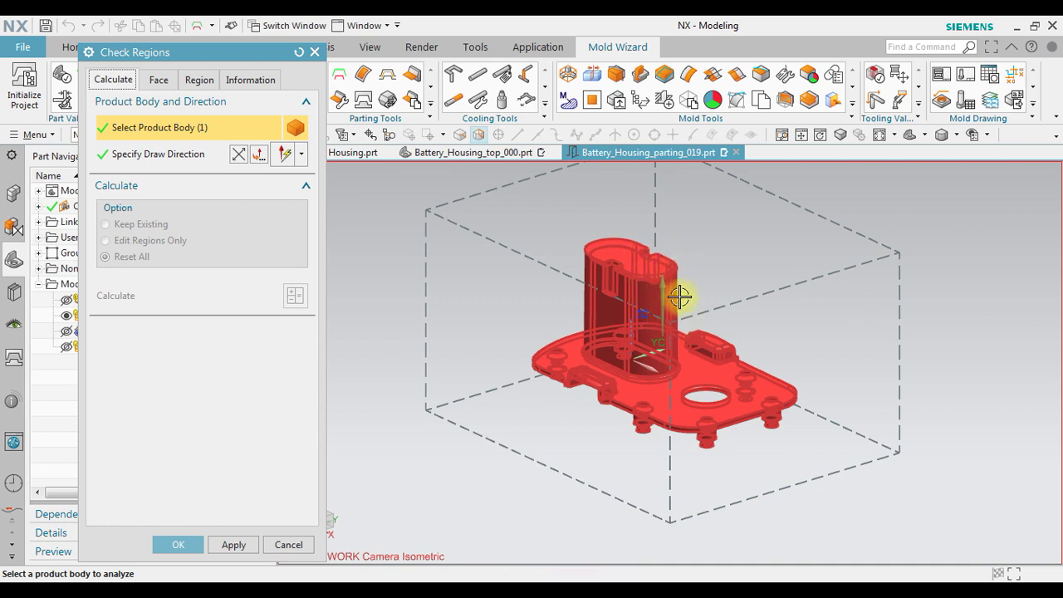
left_click(157, 80)
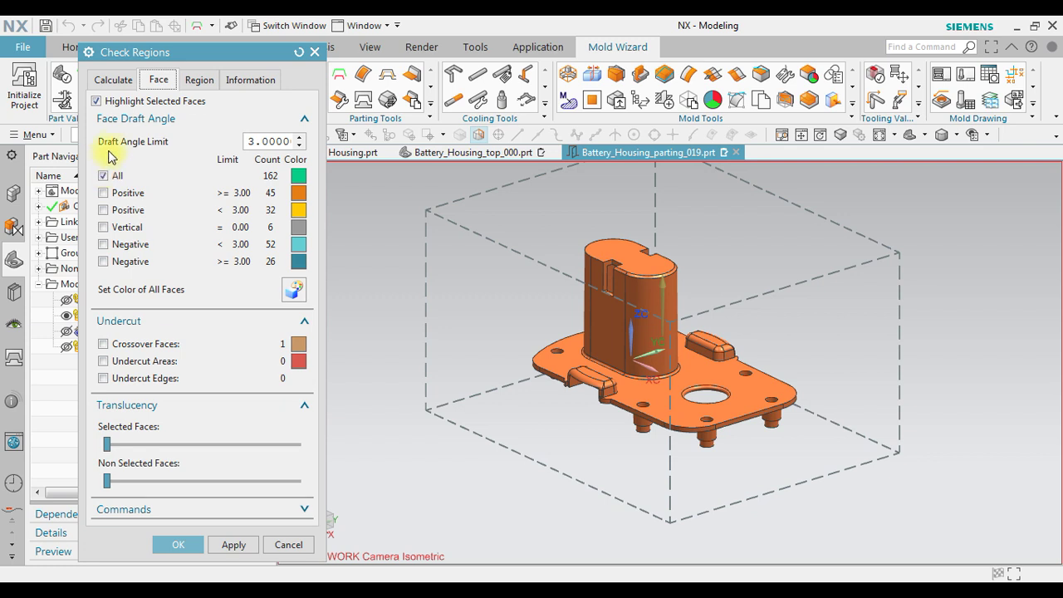
left_click(103, 176)
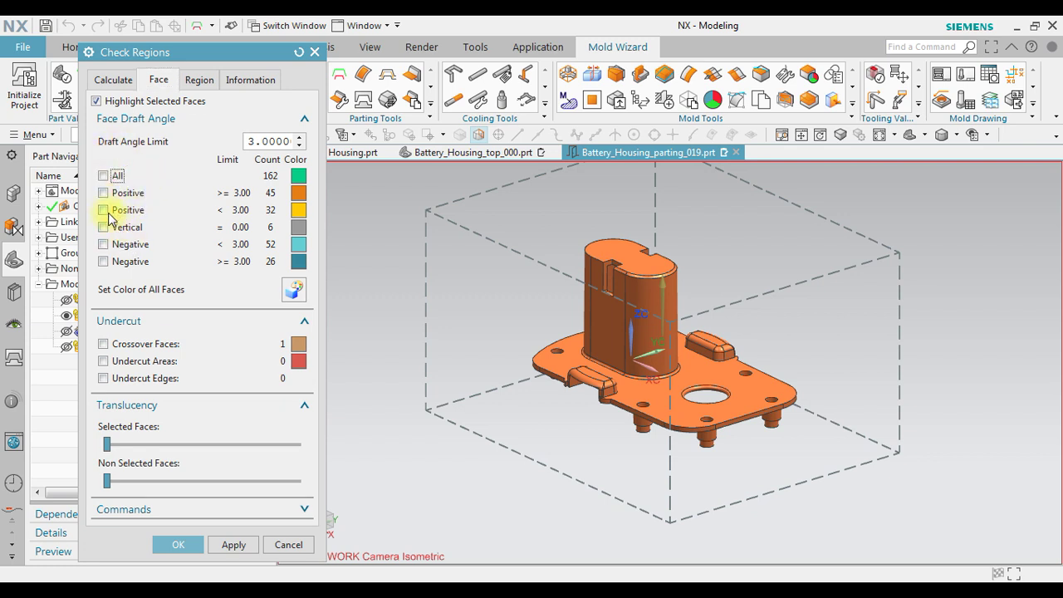
left_click(104, 193)
left_click(103, 211)
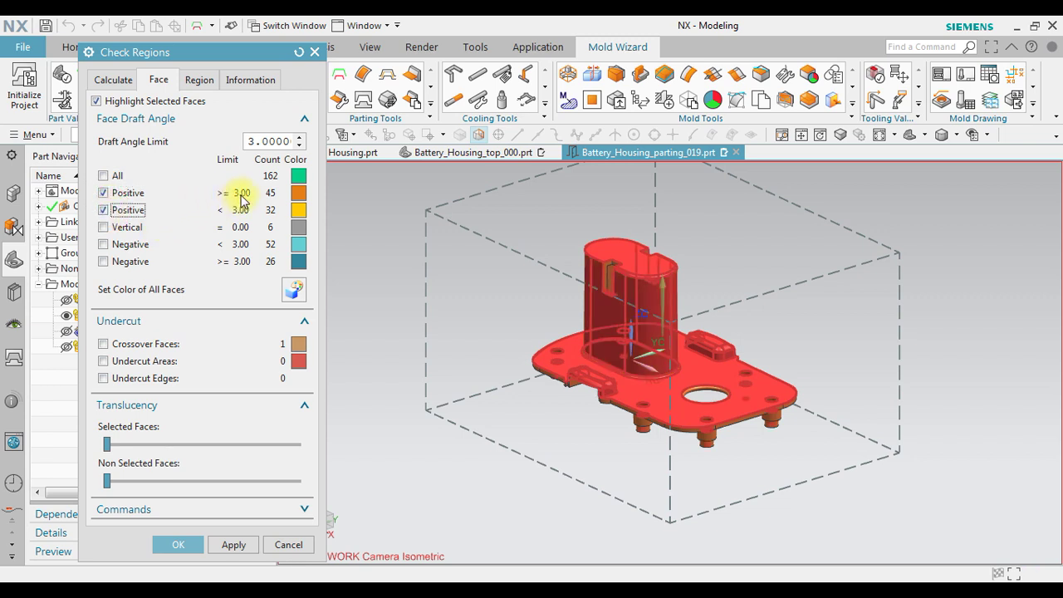
left_click(104, 210)
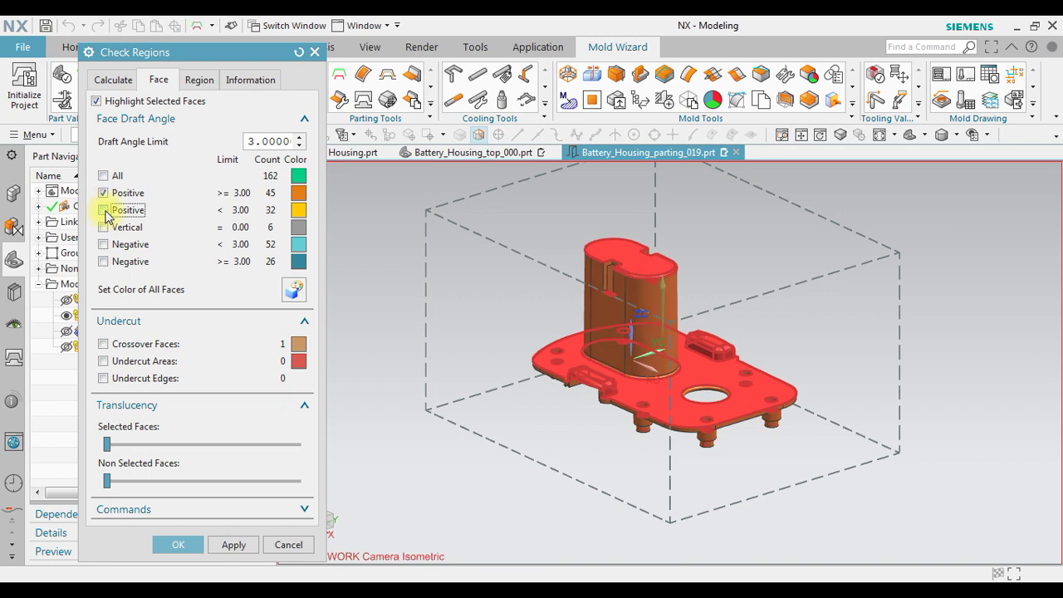
left_click(104, 193)
- Highlight both groups of negative-draft faces, inspect them on the housing and clear the highlighting
left_click(103, 244)
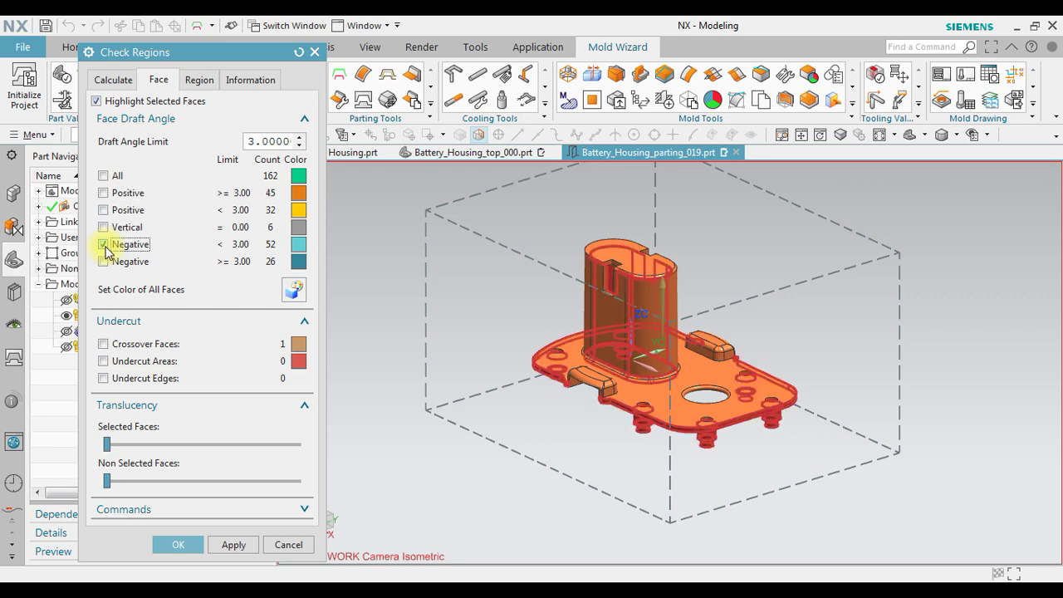
left_click(103, 261)
mouse_move(671, 439)
middle_mouse_down()
mouse_move(641, 361)
mouse_move(651, 329)
mouse_move(637, 408)
mouse_move(657, 427)
middle_mouse_up()
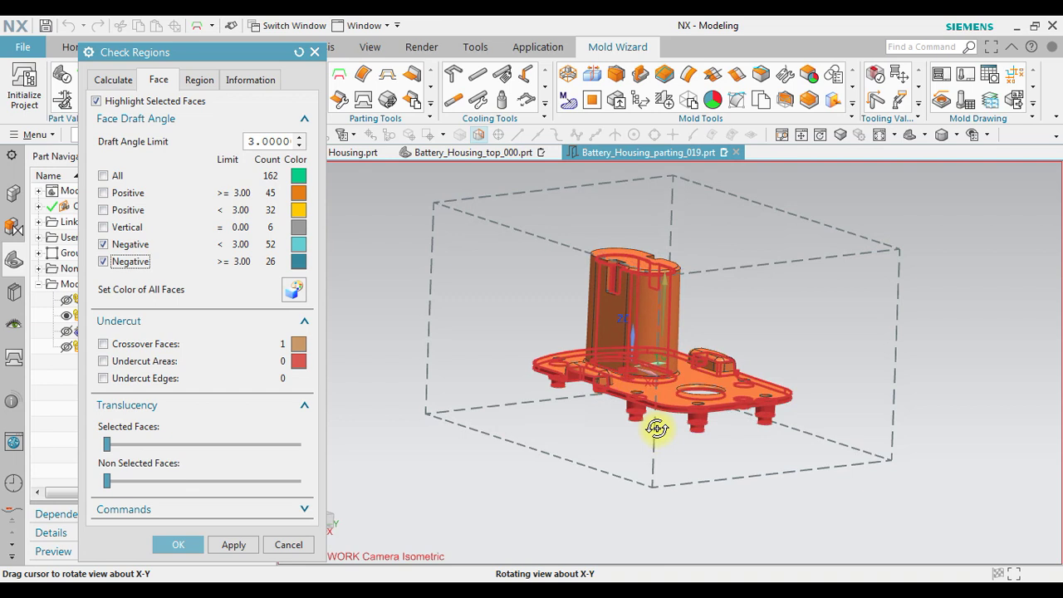
left_click(103, 244)
left_click(103, 262)
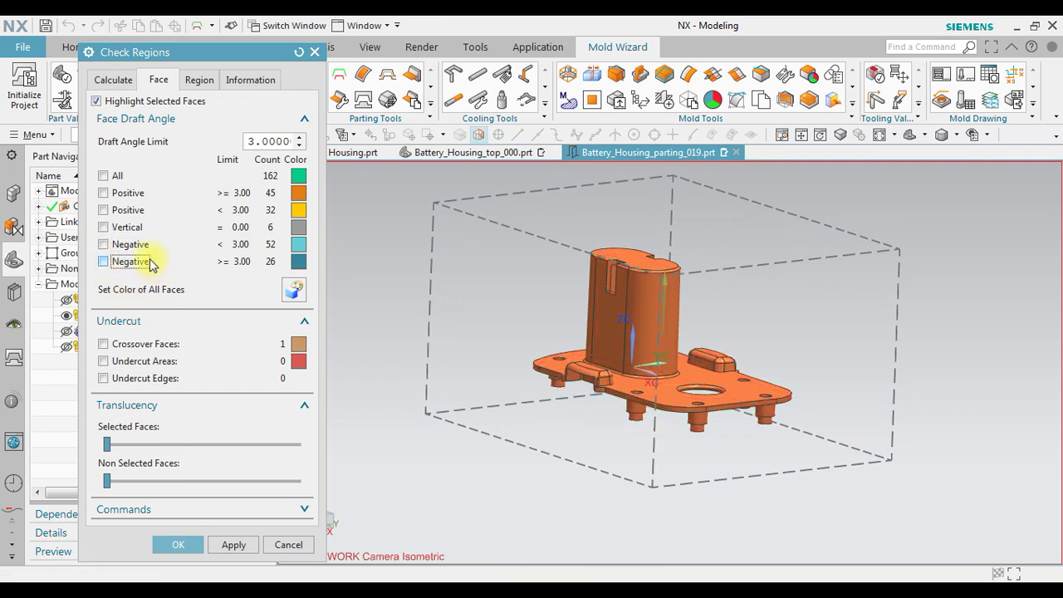
- Highlight the vertical faces, inspect them up close on the housing tower and clear the highlighting
left_click(105, 228)
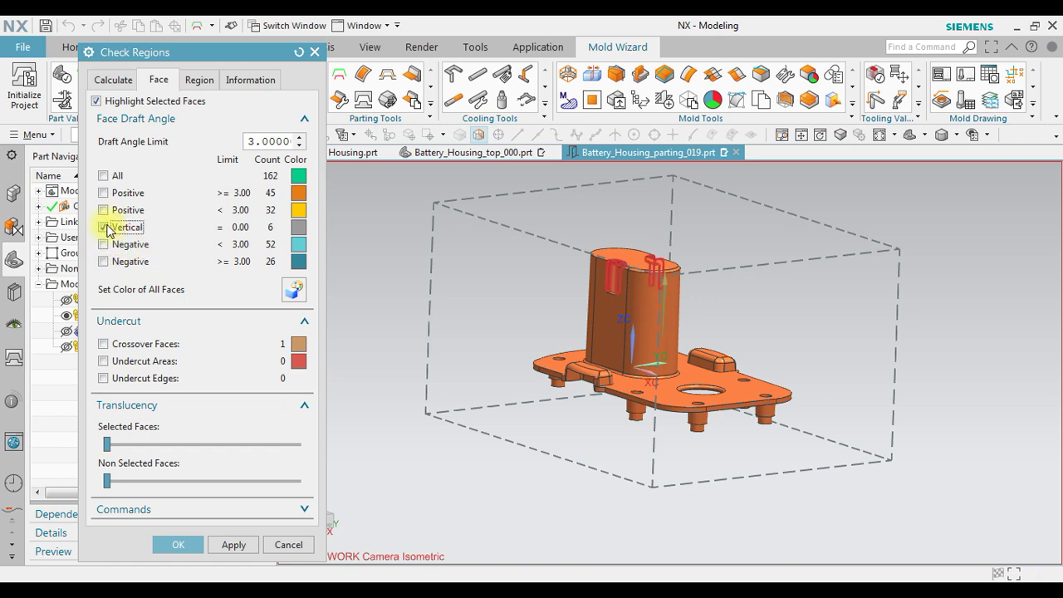
scroll(588, 286, "up", 5)
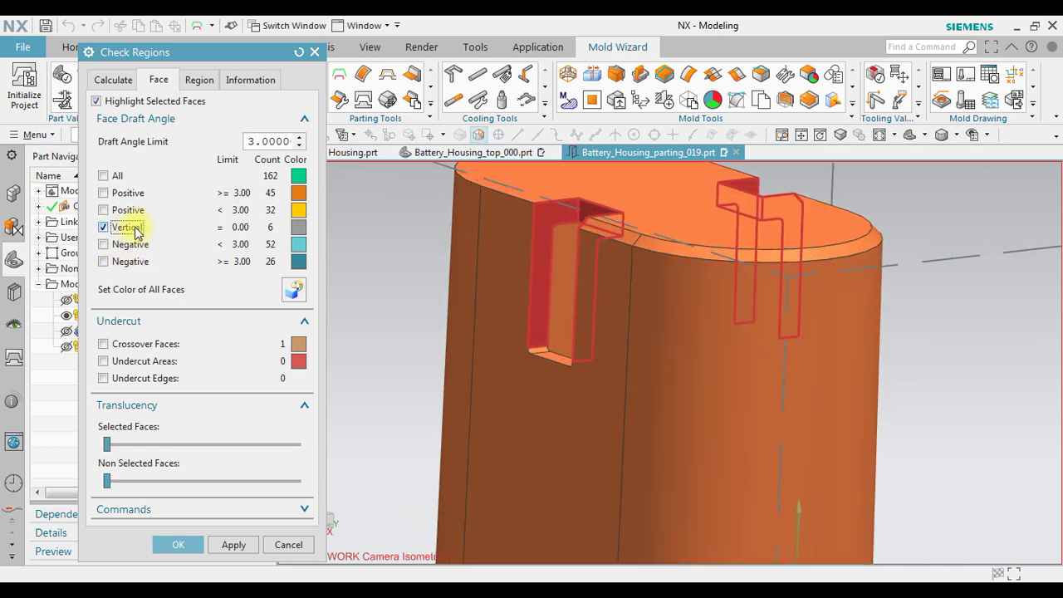
left_click(115, 230)
scroll(408, 302, "down", 5)
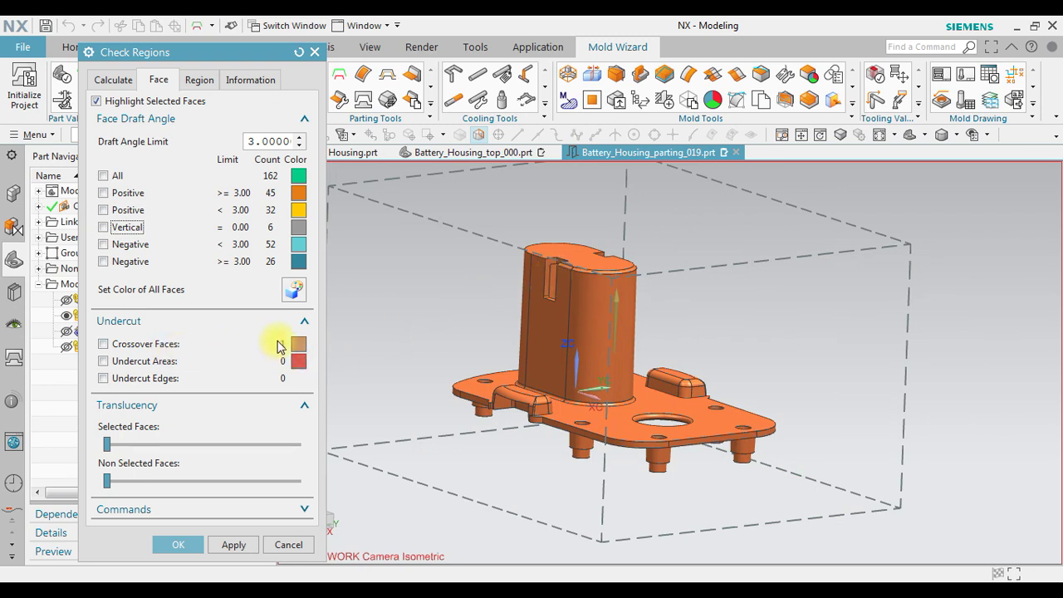
- Highlight the undercut crossover faces, clear the highlighting and inspect the rim of the large round hole up close
left_click(103, 344)
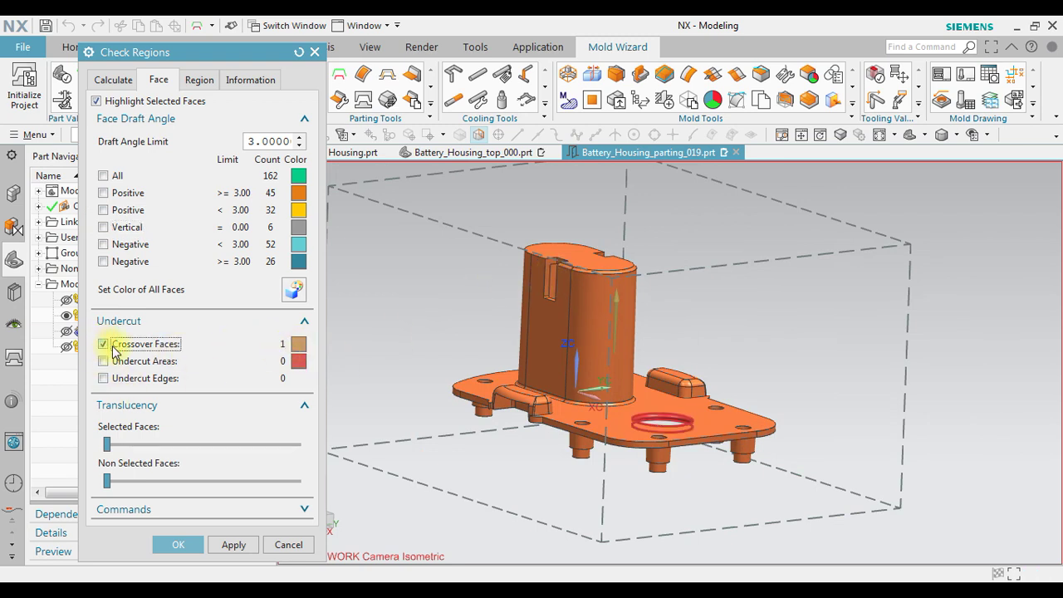
scroll(710, 480, "up", 5)
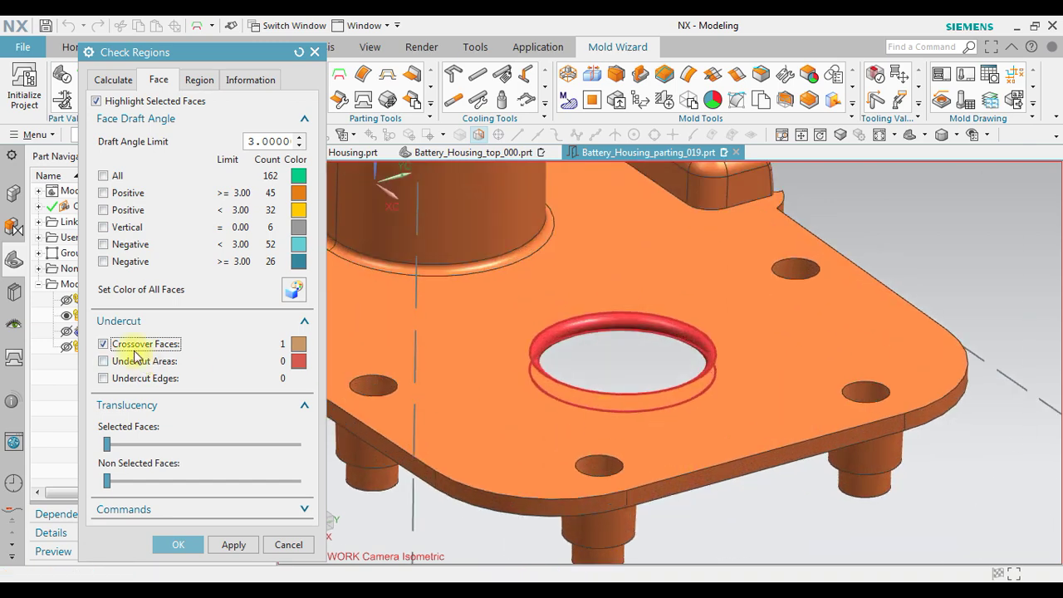
left_click(107, 344)
scroll(806, 397, "down", 5)
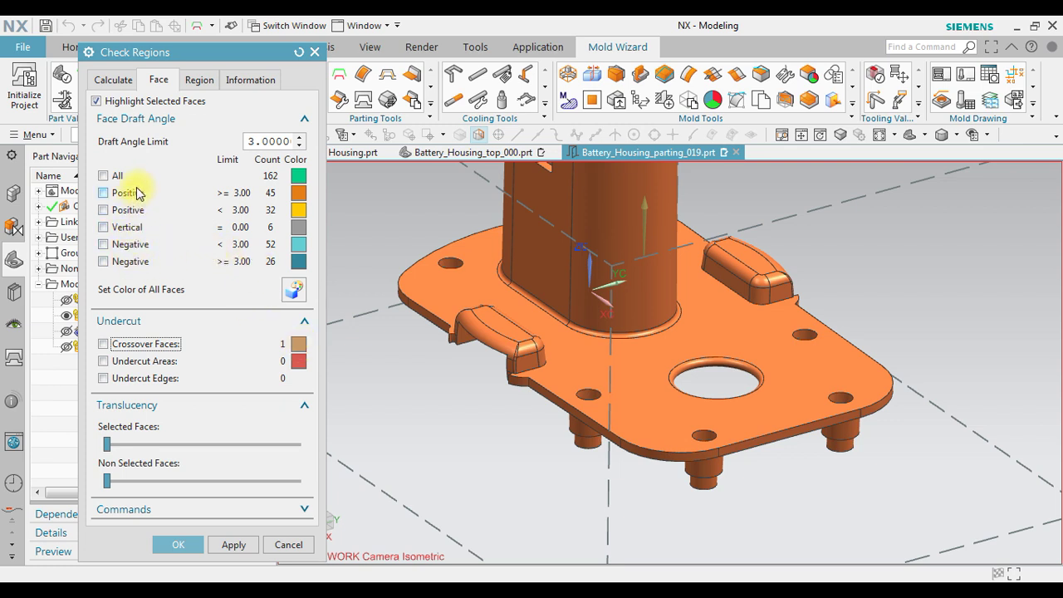
scroll(723, 368, "up", 5)
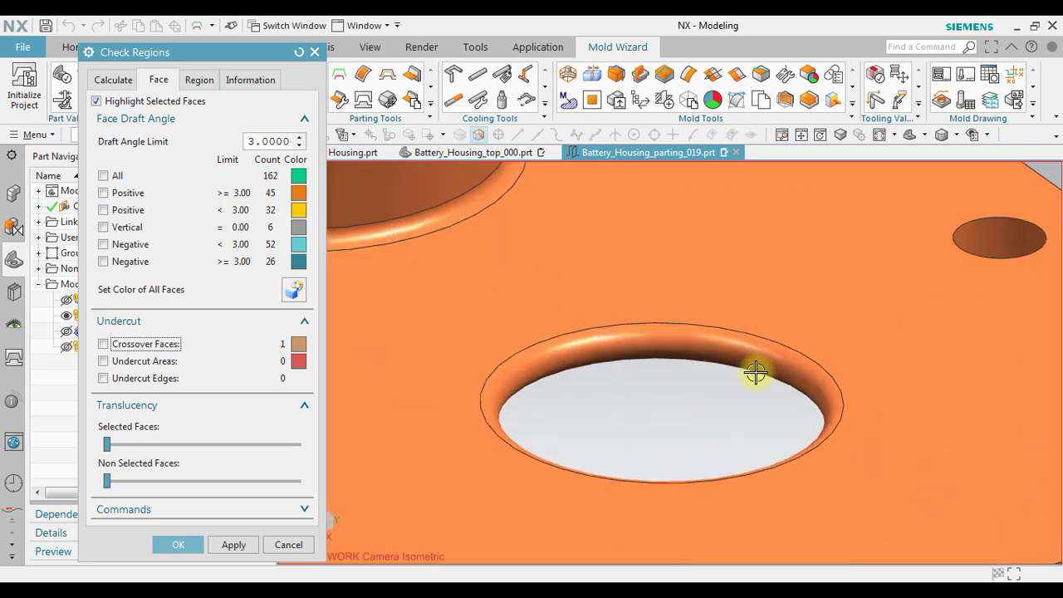
scroll(755, 373, "up", 1)
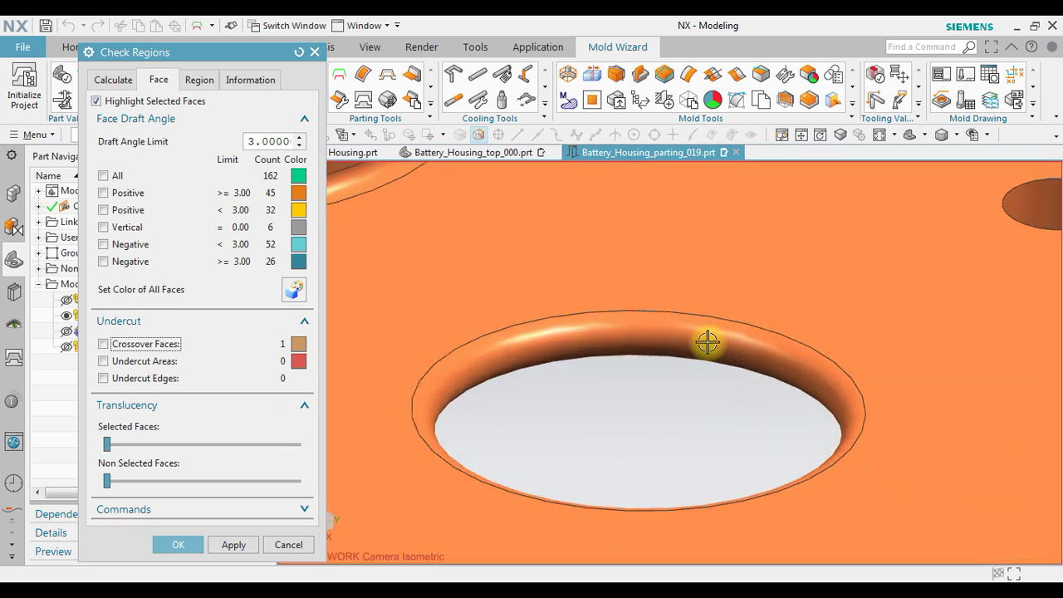
middle_click_drag(819, 385, 803, 374)
scroll(750, 366, "down", 6)
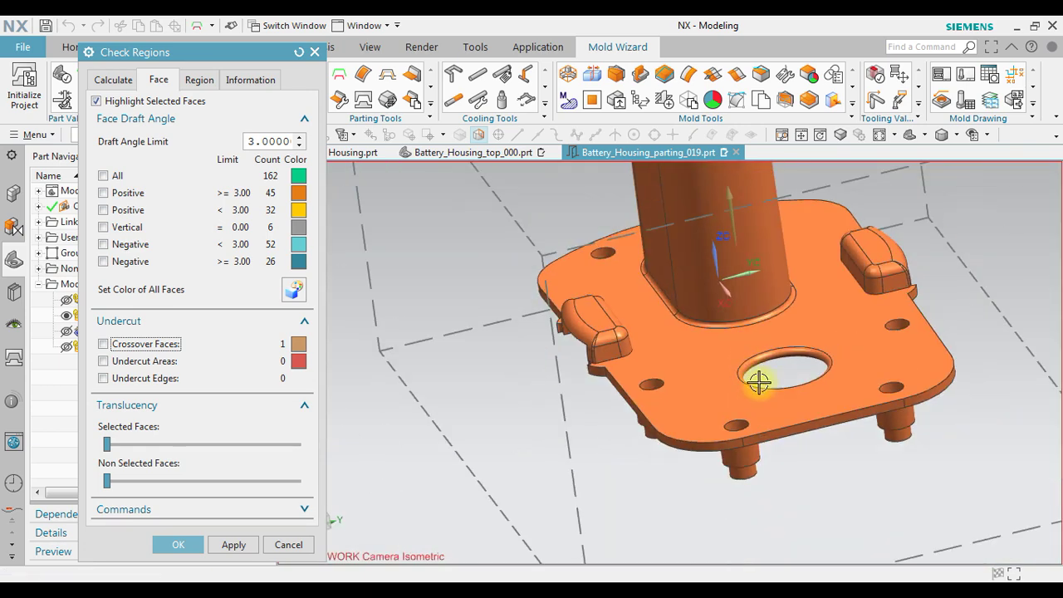
- Examine the round hole's edge profile with a one-plane view section at an offset of 31.86, and discard the section
left_click(370, 47)
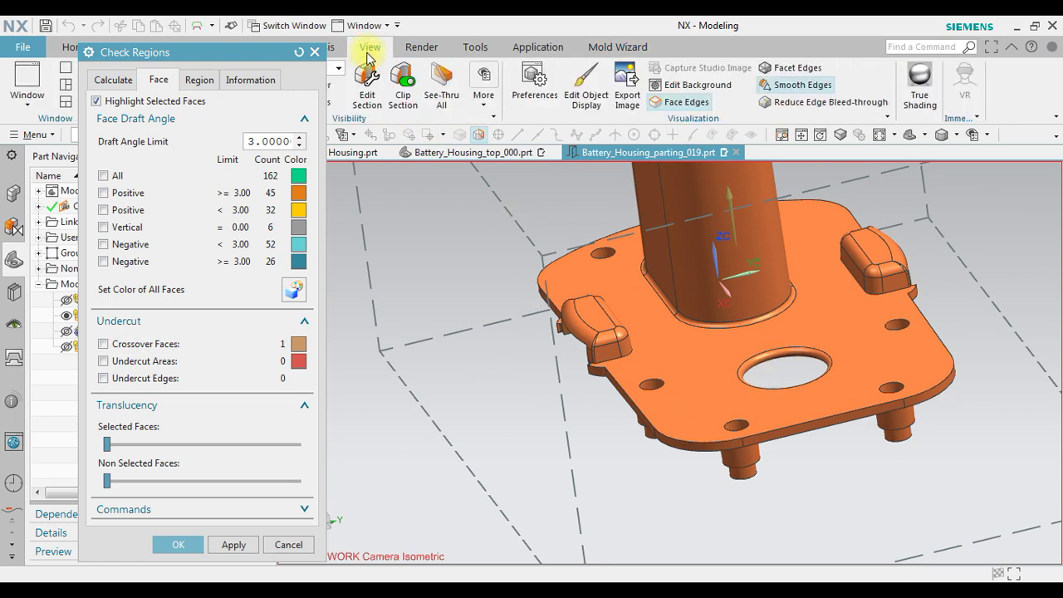
left_click(368, 81)
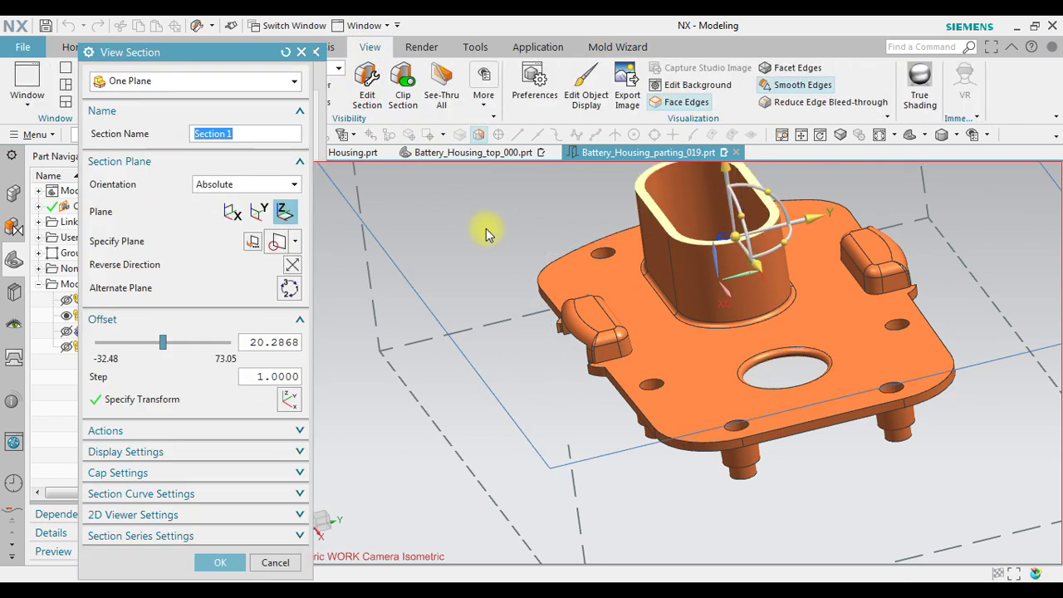
left_click(289, 285)
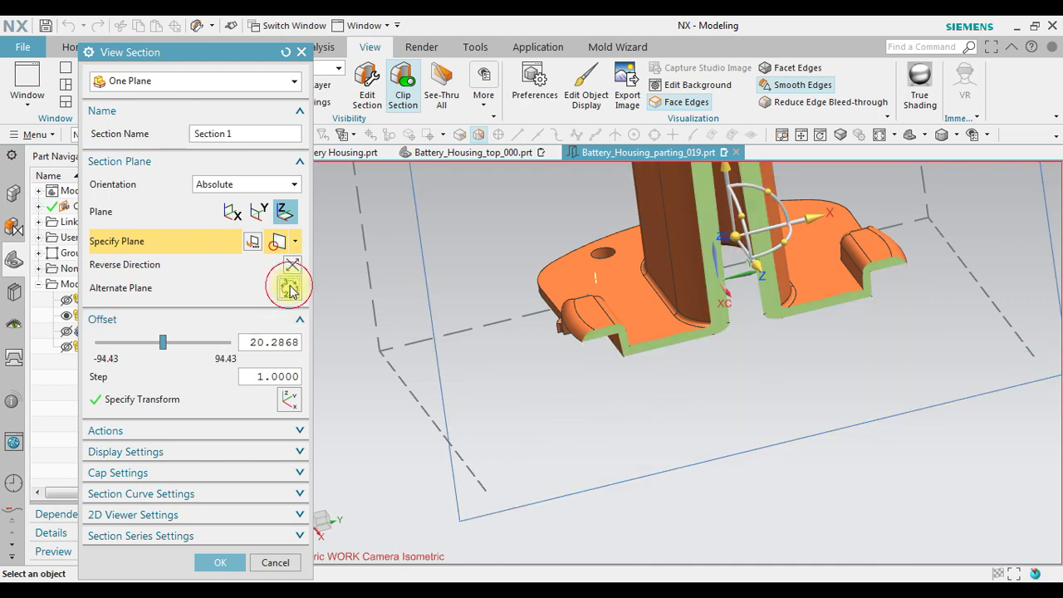
left_click_drag(163, 345, 186, 351)
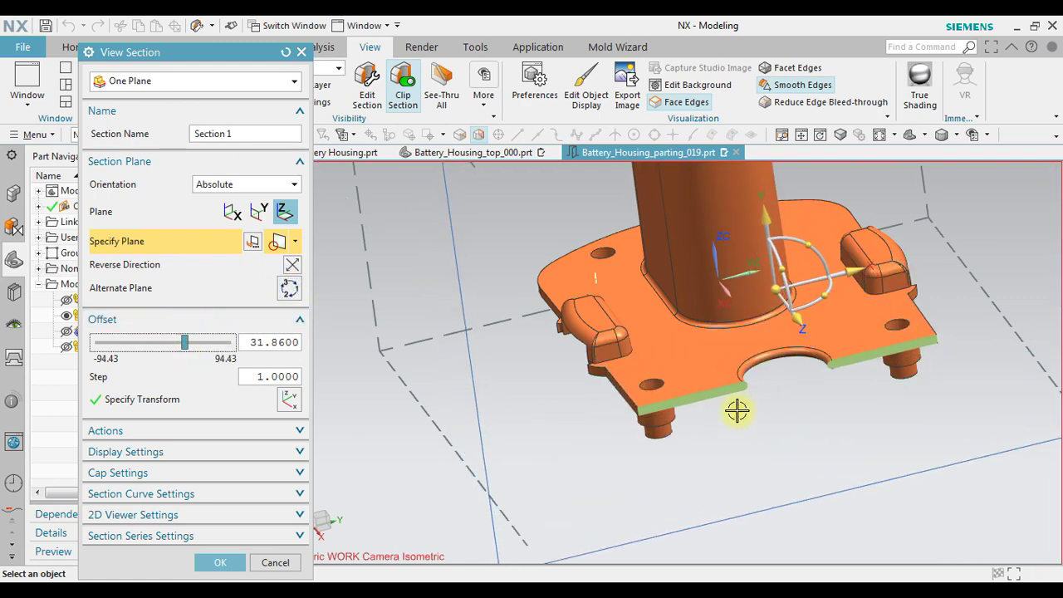
scroll(745, 290, "down", 8)
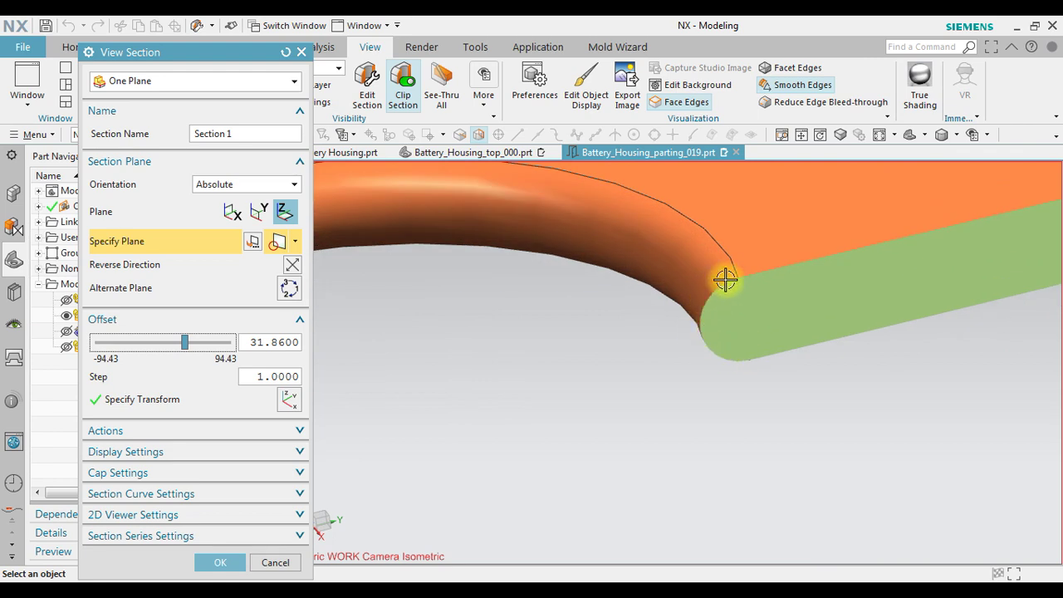
left_click(278, 564)
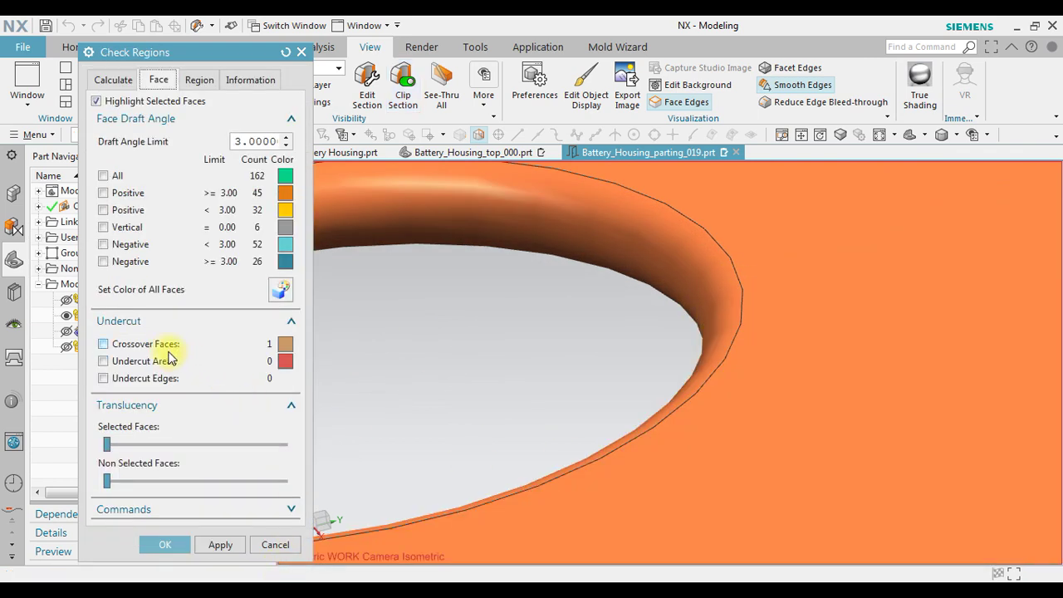
- Review the cavity, core and undefined region definitions for the housing faces in Check Regions
scroll(662, 387, "up", 10)
middle_click_drag(690, 356, 712, 360)
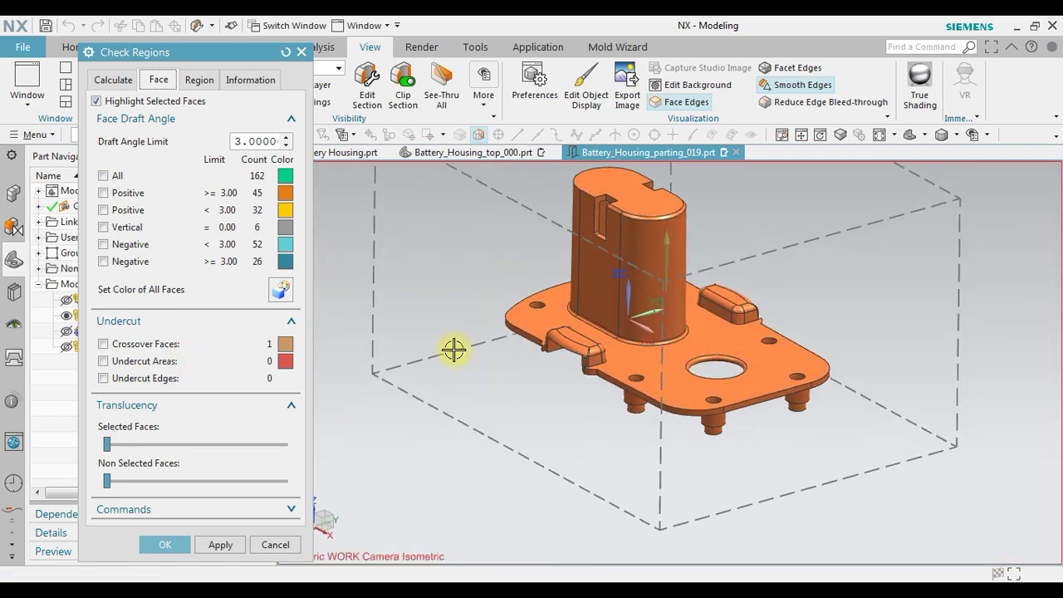
left_click(200, 80)
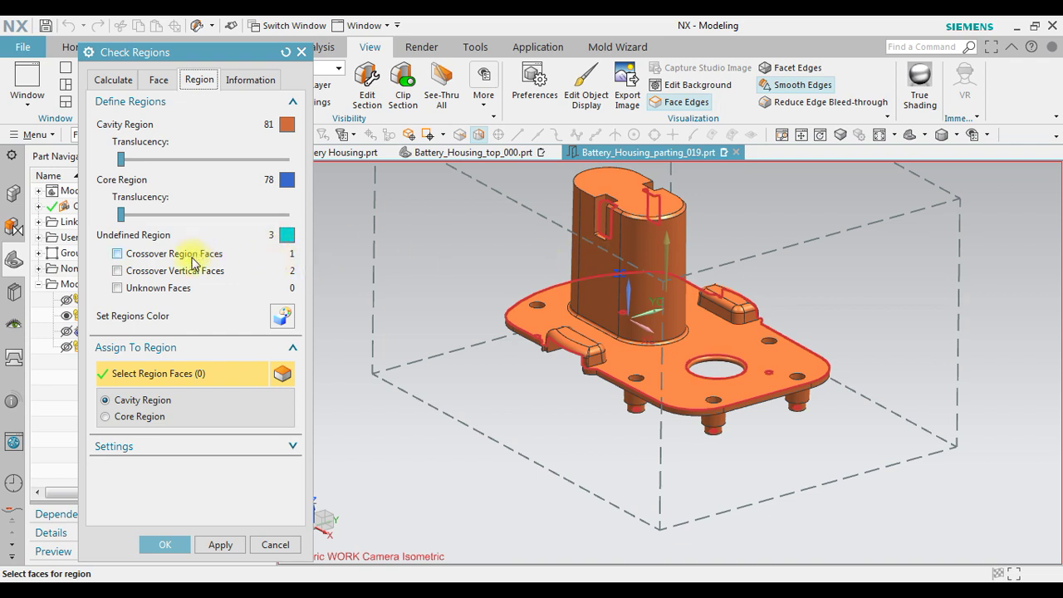
left_click(121, 216)
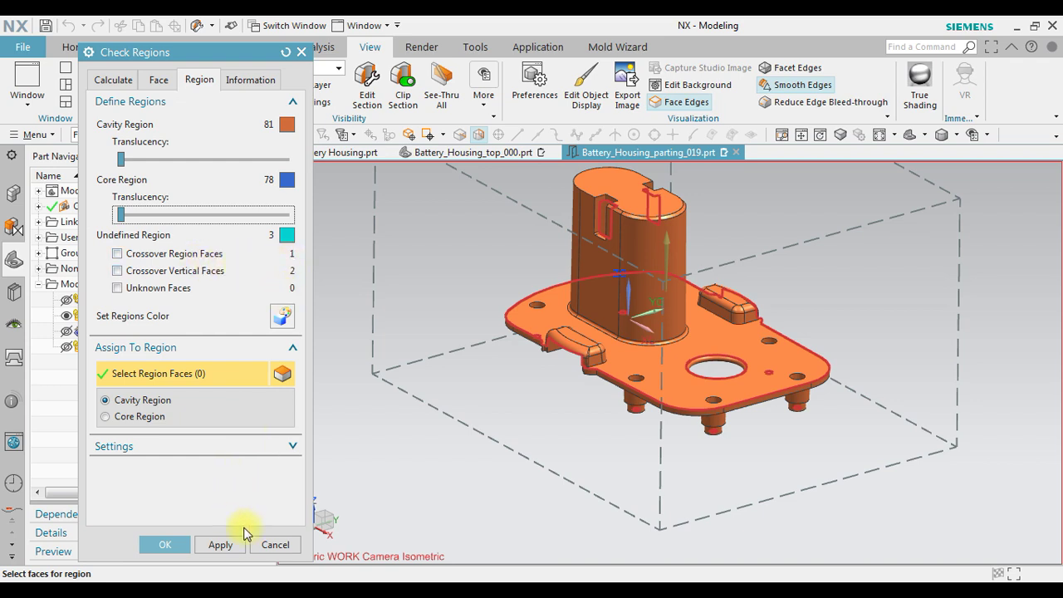
- Close the region check and split the rounded rim face of the large round hole with the Isocline Split Face option
left_click(275, 545)
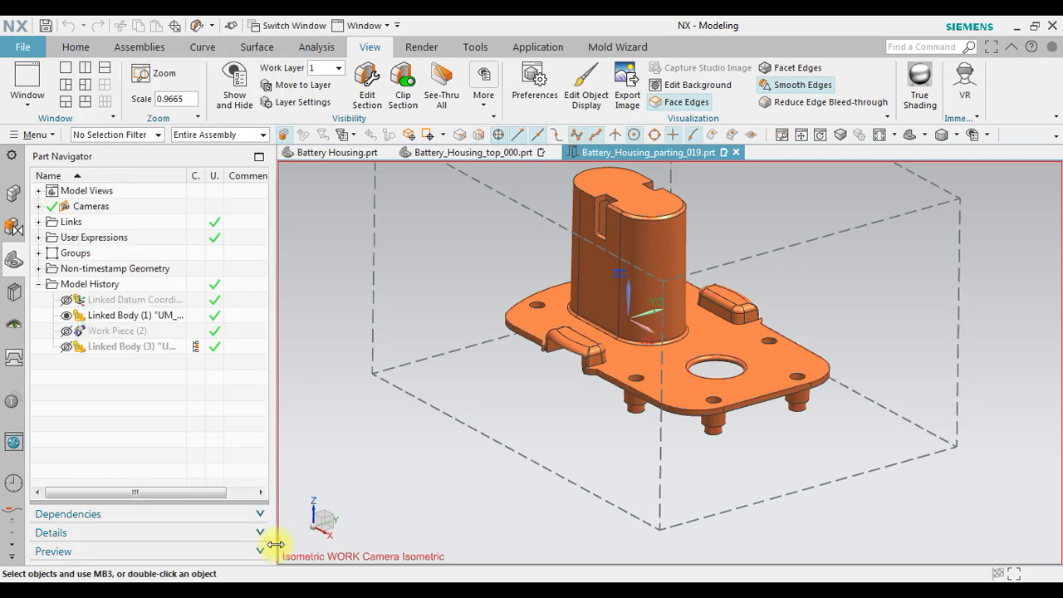
scroll(743, 366, "up", 5)
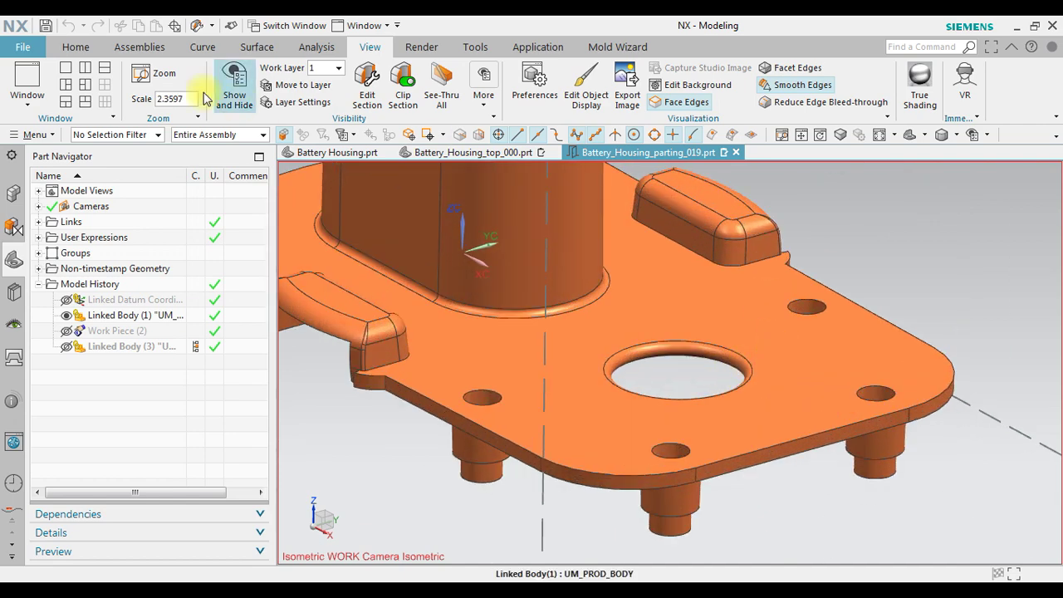
left_click(600, 48)
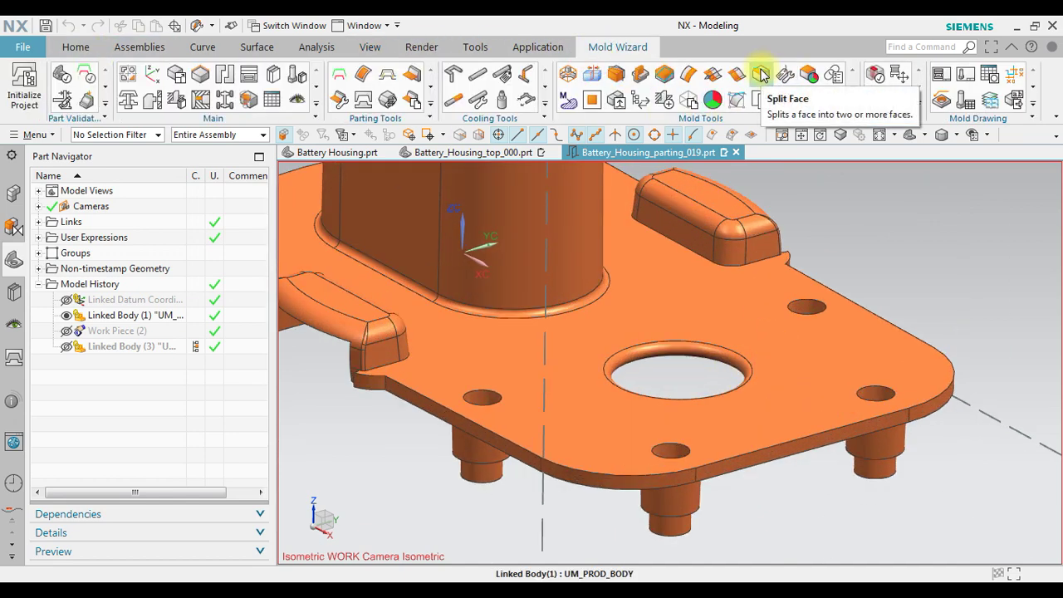
left_click(761, 77)
scroll(712, 382, "up", 3)
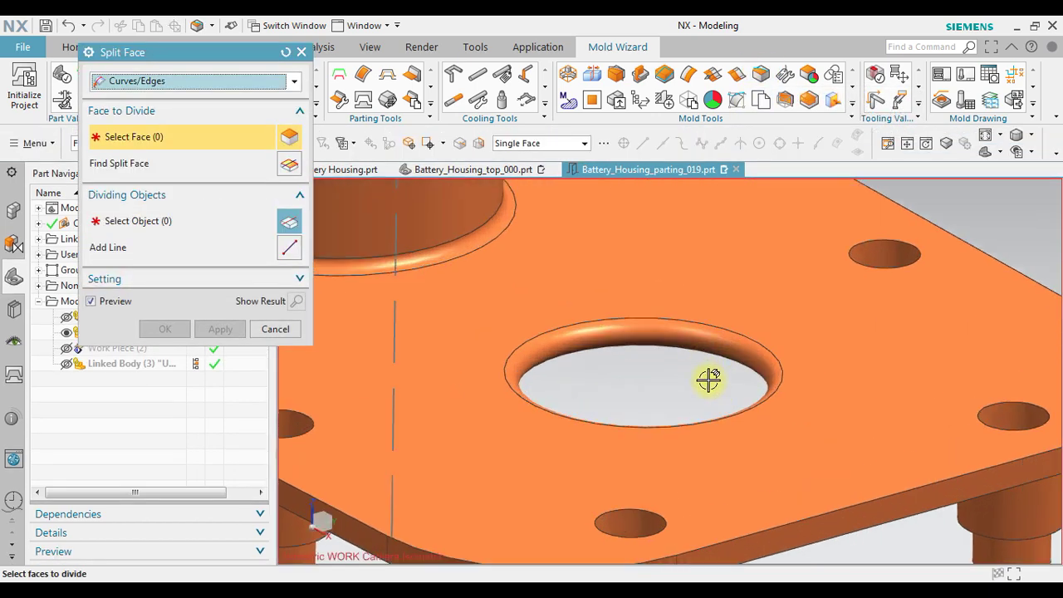
left_click(210, 81)
left_click(152, 146)
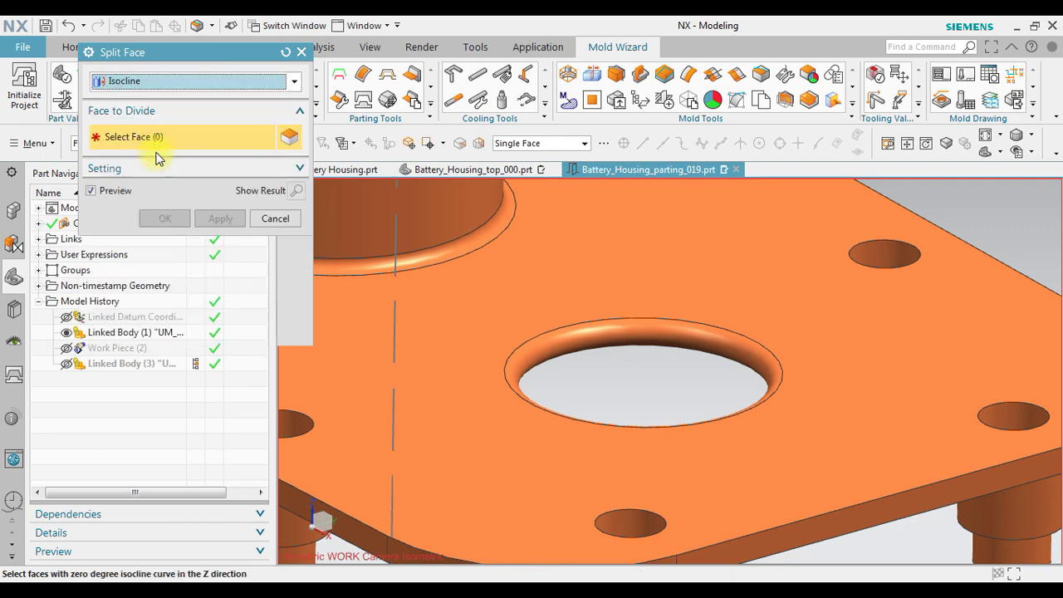
left_click(640, 333)
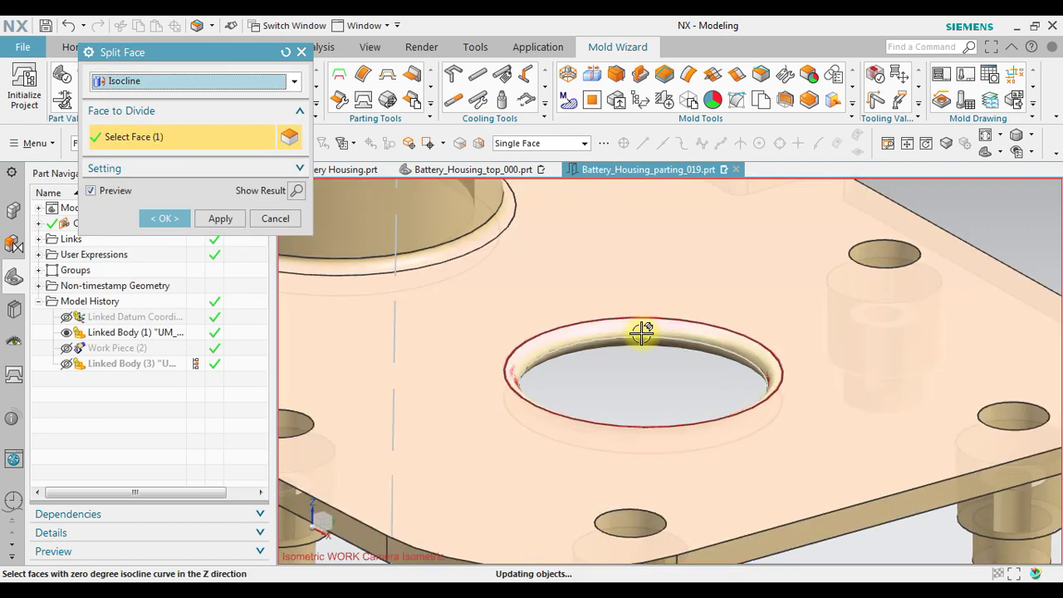
scroll(674, 337, "up", 6)
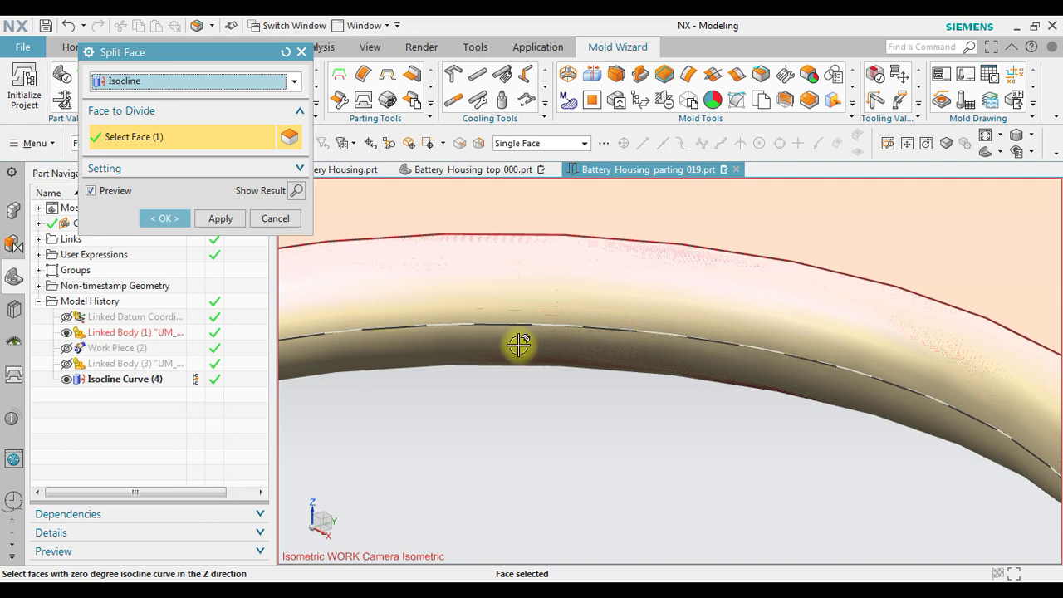
left_click(149, 219)
scroll(836, 349, "down", 5)
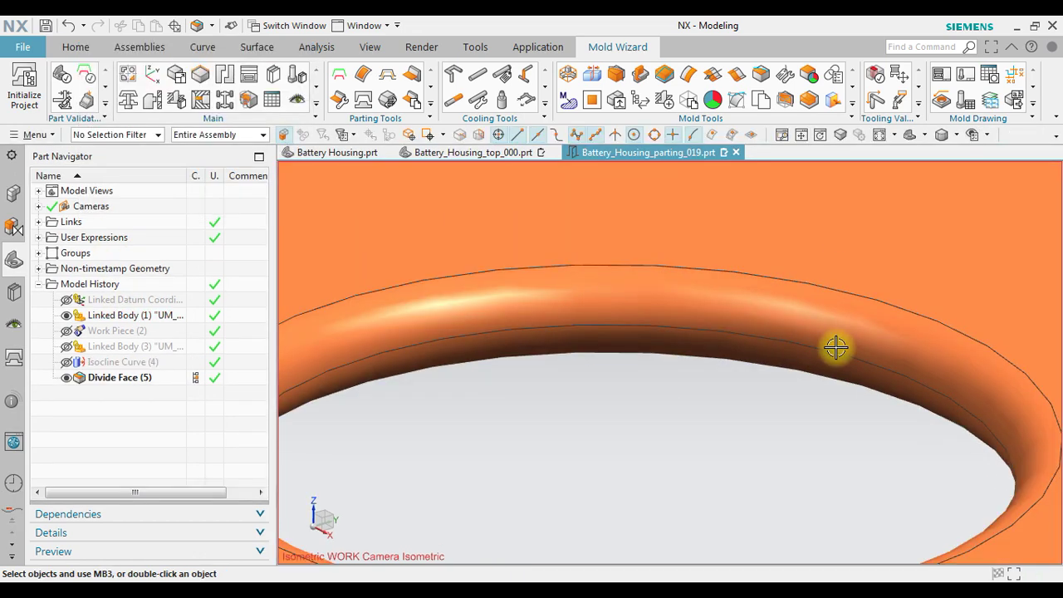
scroll(836, 349, "down", 6)
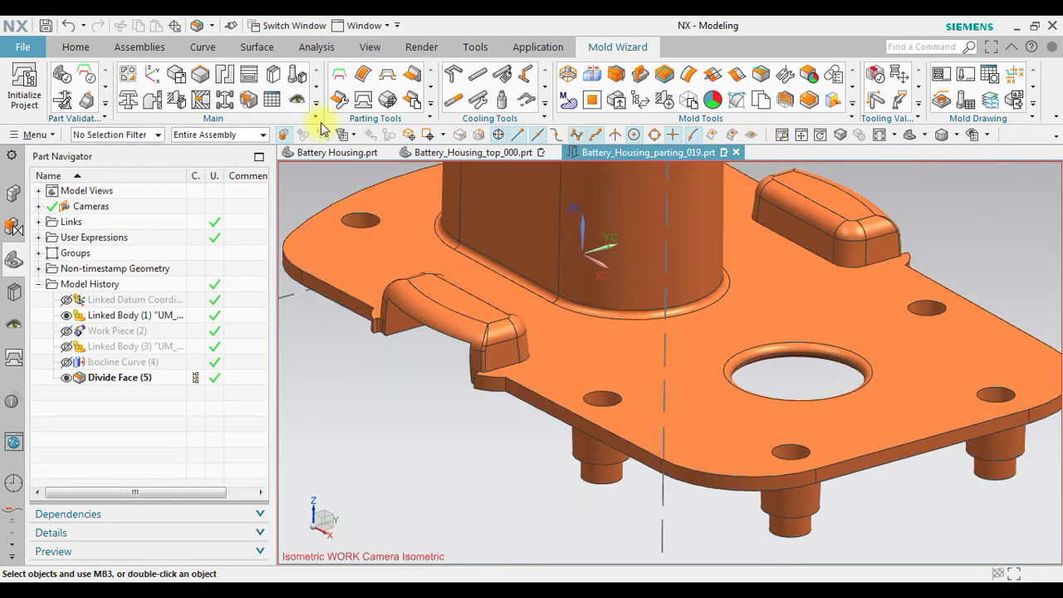
- Recalculate the Check Regions analysis of the housing body with the Reset All option
left_click(341, 77)
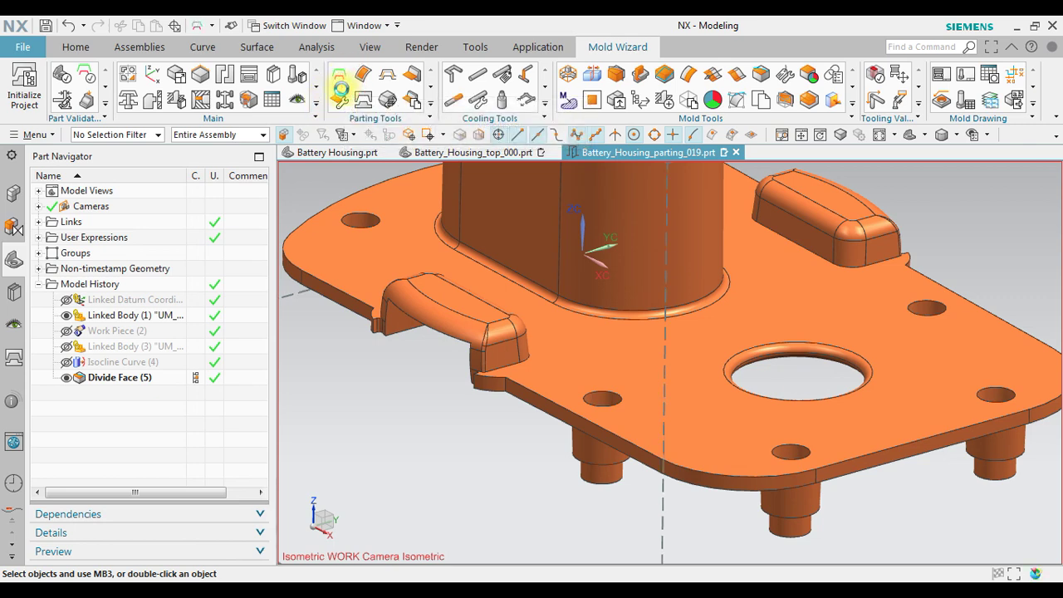
left_click(129, 257)
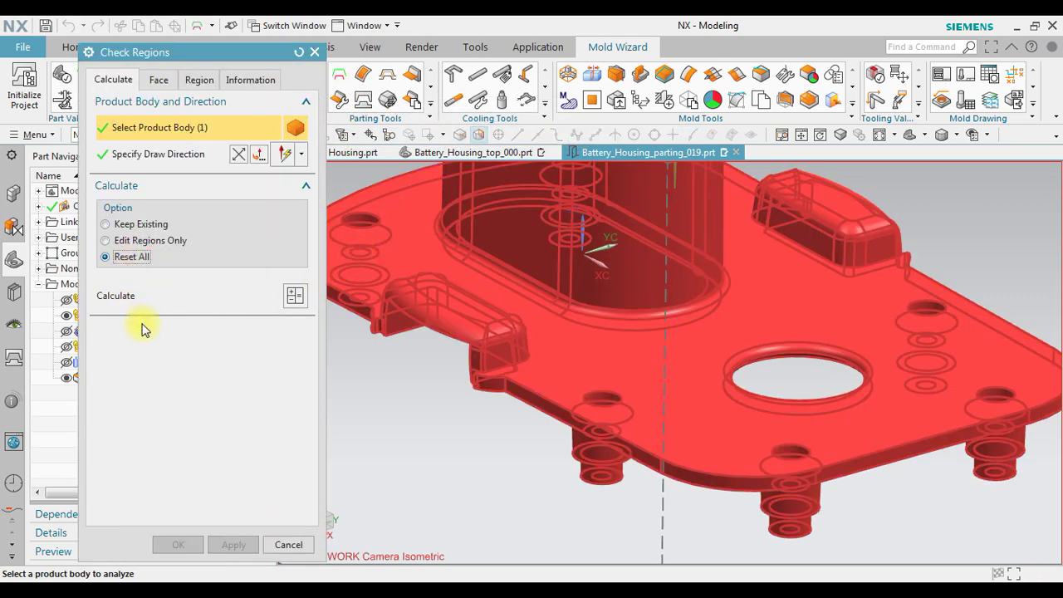
left_click(164, 156)
scroll(674, 494, "down", 5)
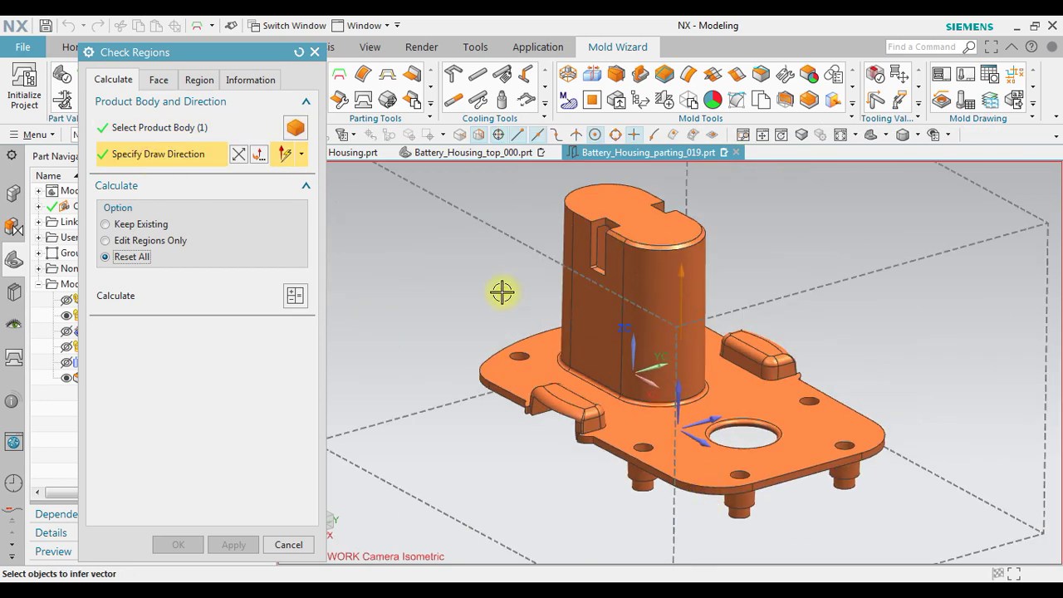
left_click(295, 299)
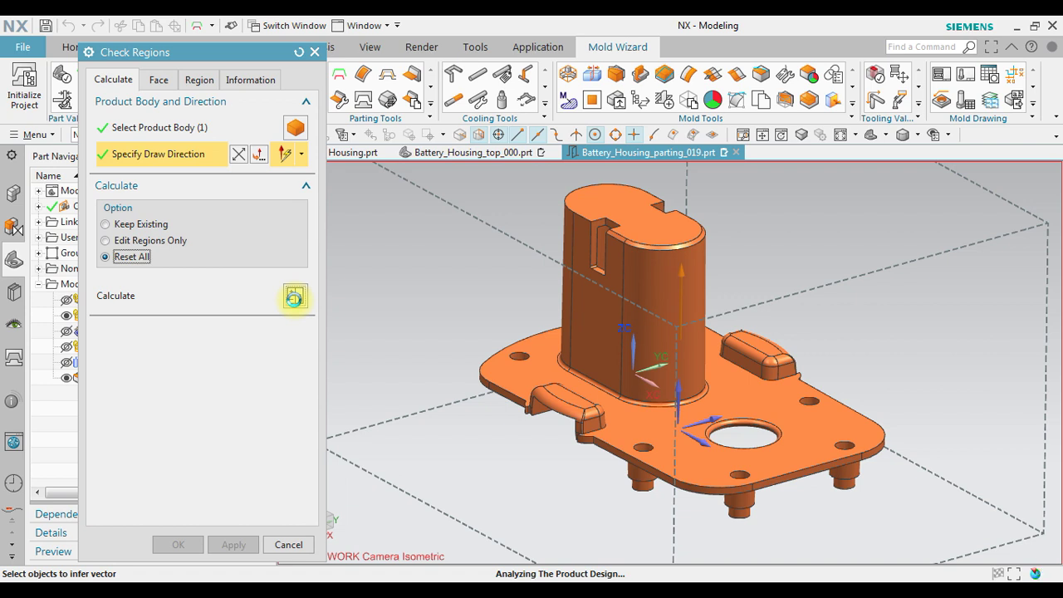
- Review the face draft angle and undercut results, and inspect the large round hole's rim up close
left_click(157, 80)
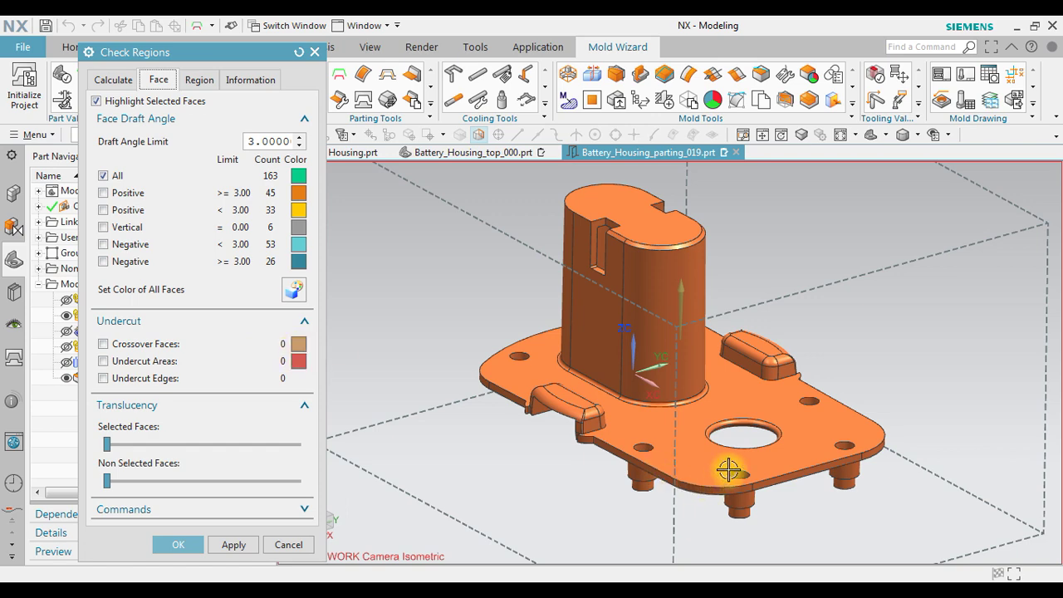
scroll(755, 459, "up", 3)
scroll(756, 402, "up", 2)
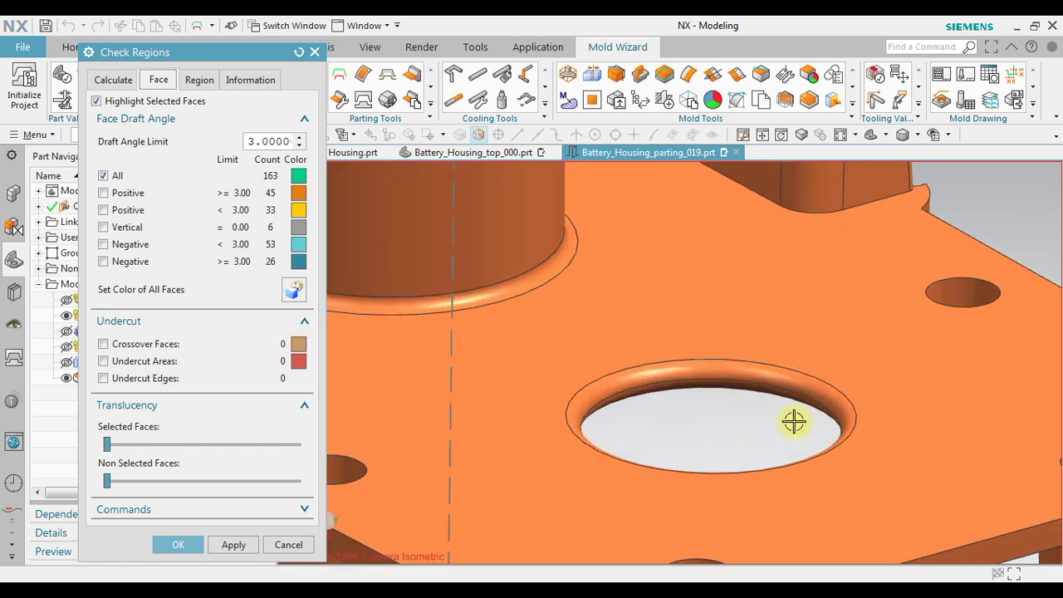
- Color the housing faces by their cavity, core and undefined regions
left_click(196, 81)
scroll(797, 279, "down", 5)
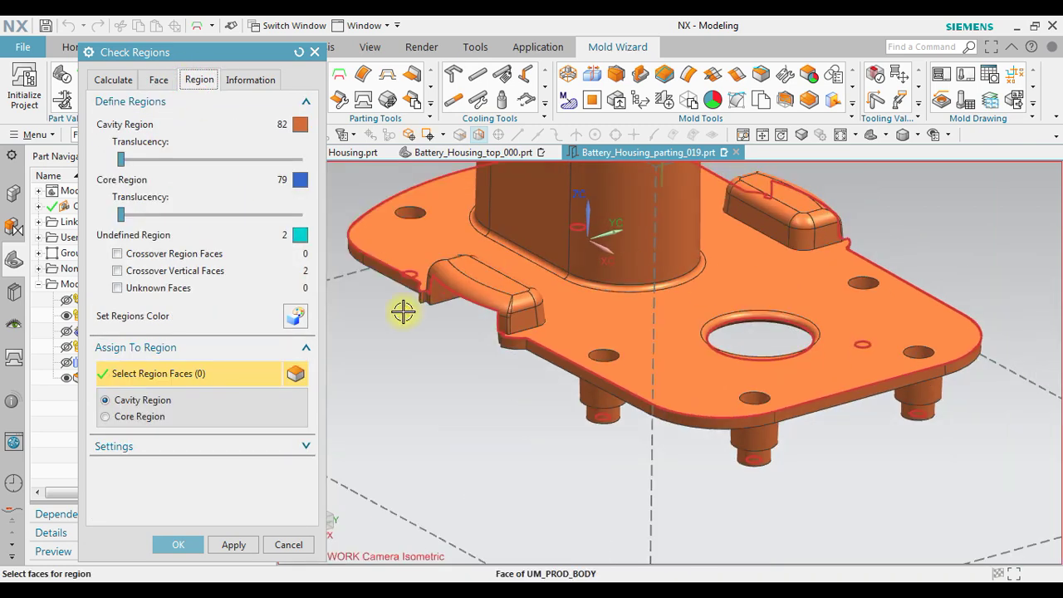
left_click(295, 320)
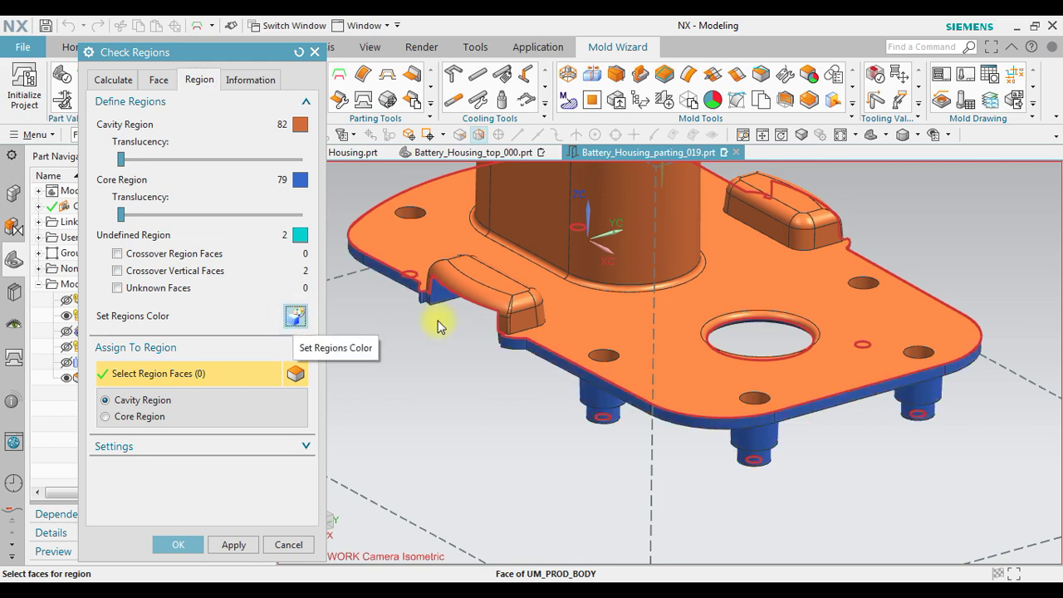
- Examine the boundary between cavity and core colors around the round hole, the plate edge and the raised side tabs
scroll(802, 320, "up", 8)
middle_click_drag(752, 370, 766, 334)
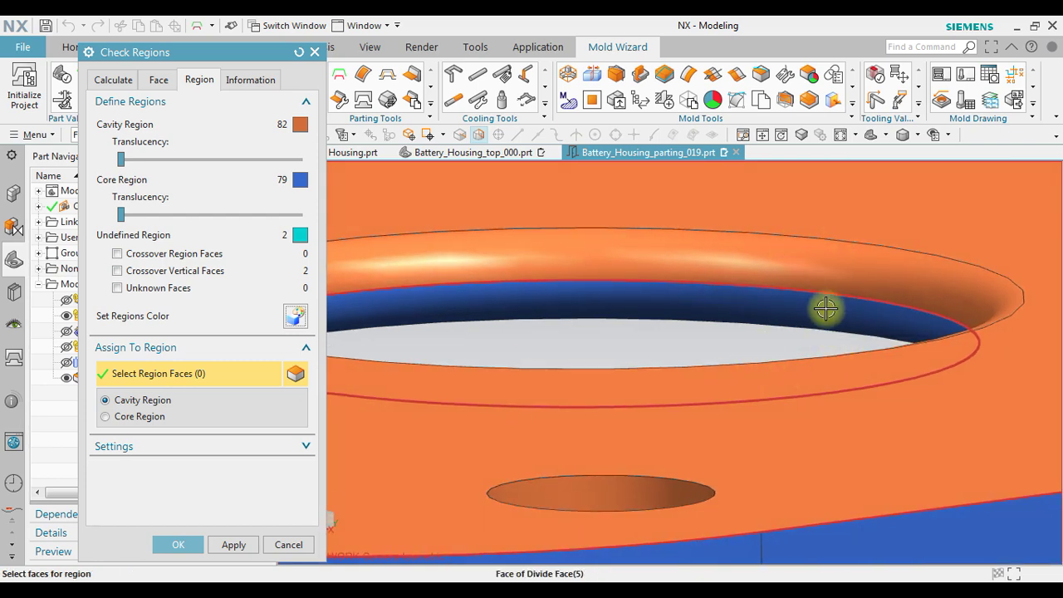
scroll(814, 329, "down", 8)
mouse_move(673, 427)
middle_mouse_down()
mouse_move(683, 394)
mouse_move(676, 422)
middle_mouse_up()
scroll(695, 391, "up", 6)
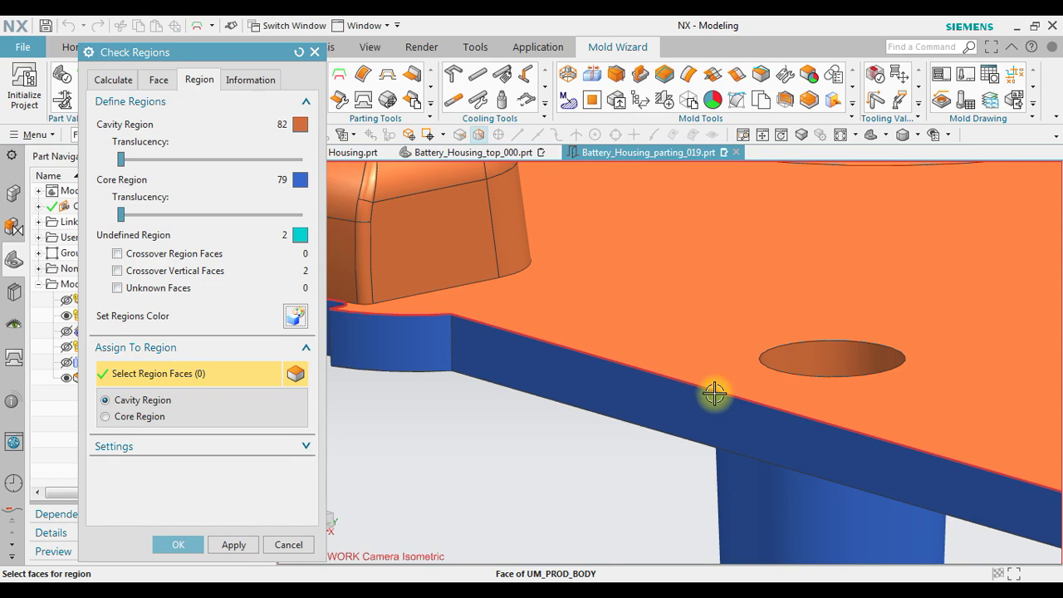
middle_click_drag(645, 368, 677, 410)
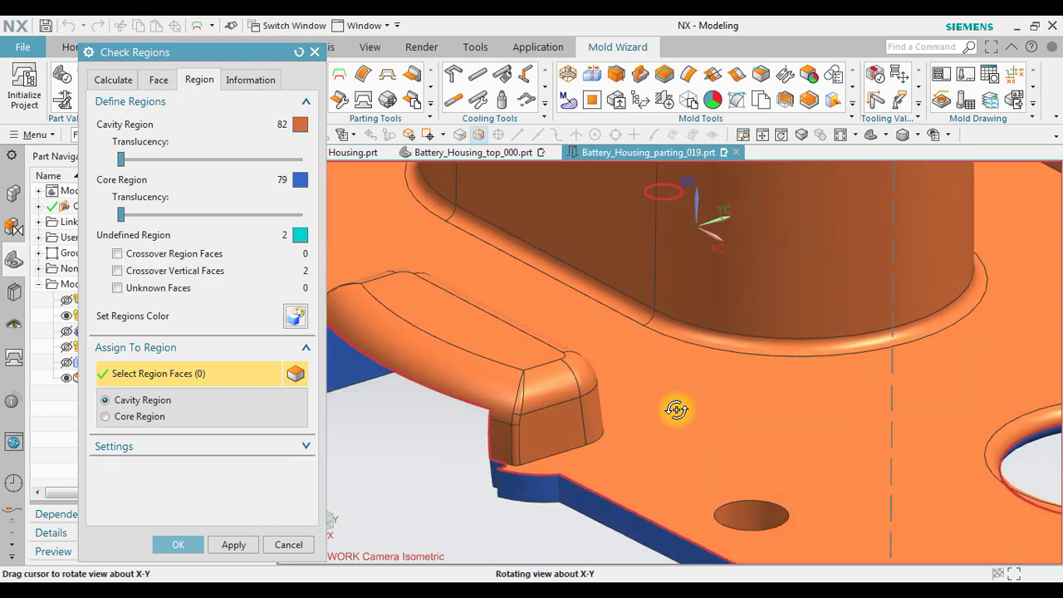
scroll(705, 385, "down", 3)
scroll(590, 458, "up", 5)
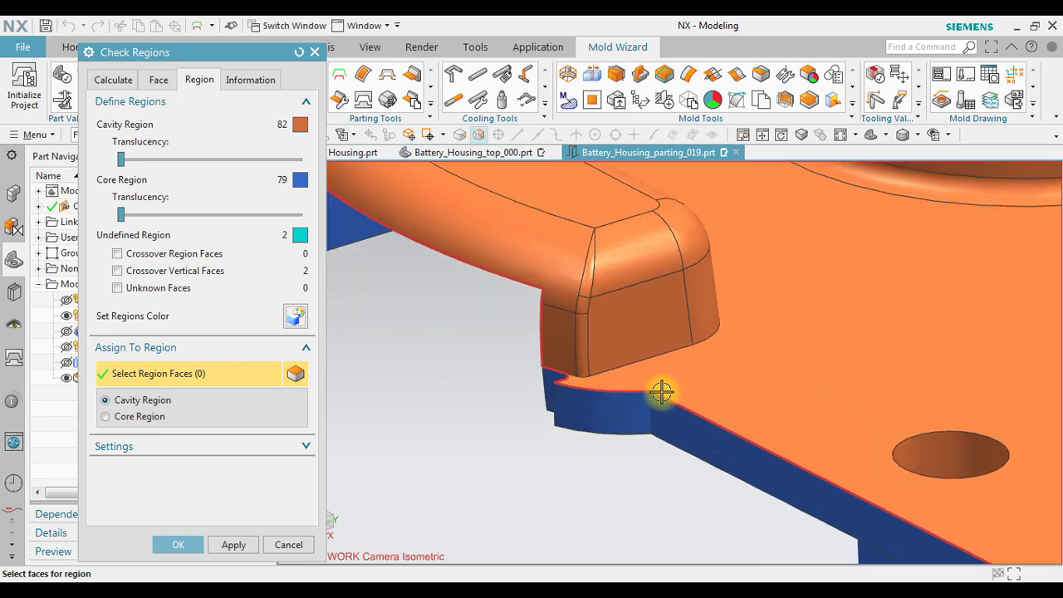
scroll(603, 462, "down", 6)
middle_click_drag(640, 462, 665, 439)
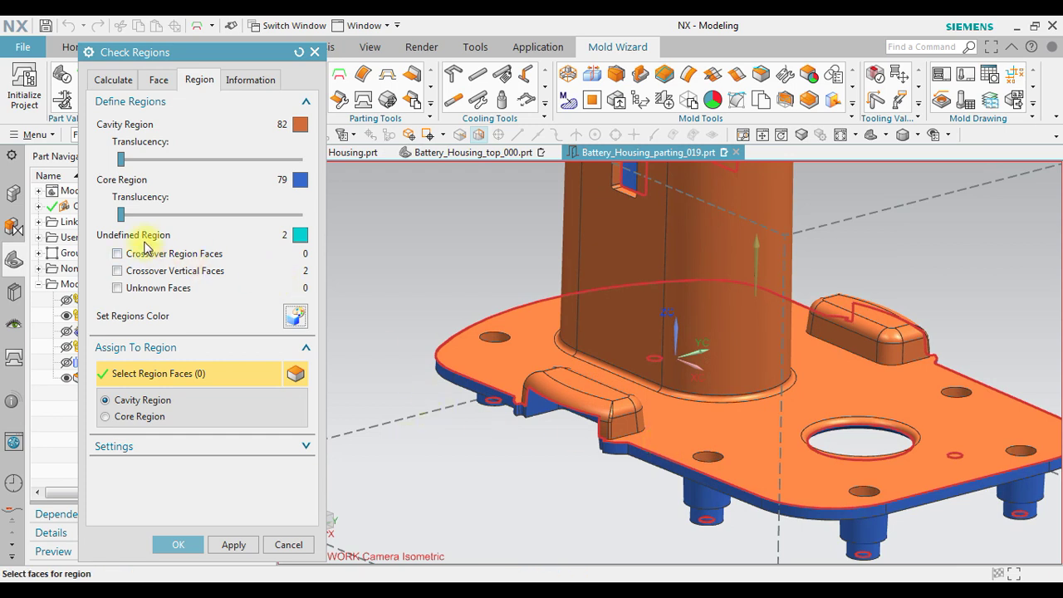
scroll(505, 360, "down", 4)
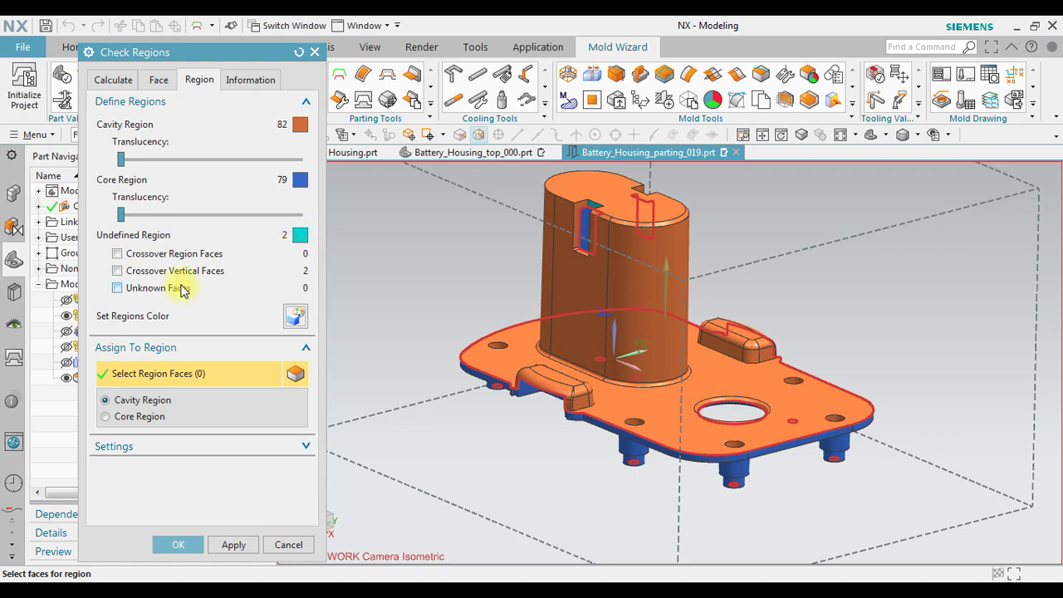
- Make the cavity and core regions fully translucent and examine the undefined faces in the tower's two notches
left_click_drag(122, 165, 299, 183)
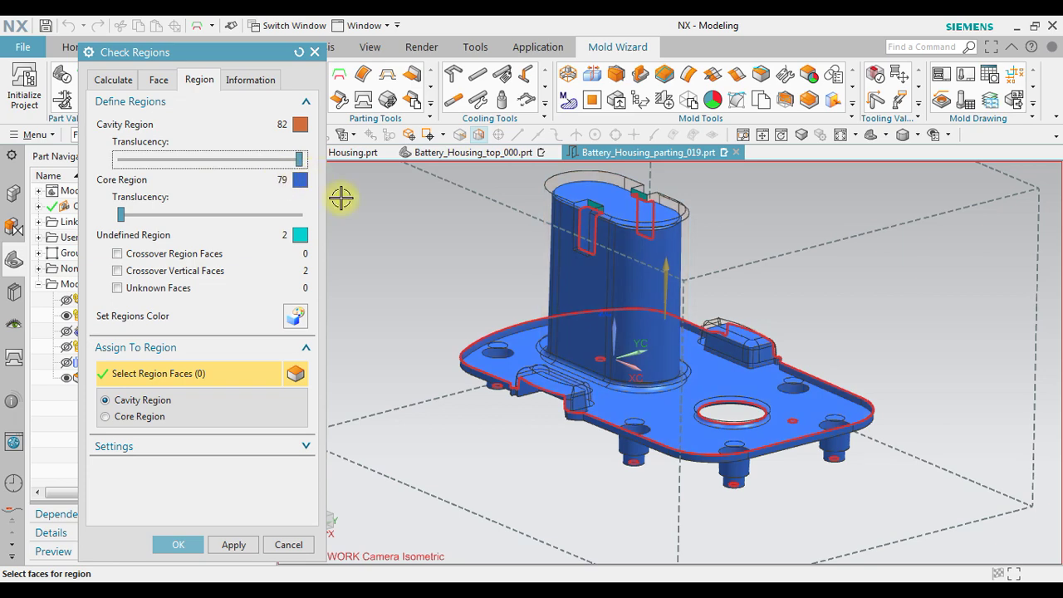
left_click_drag(123, 216, 307, 218)
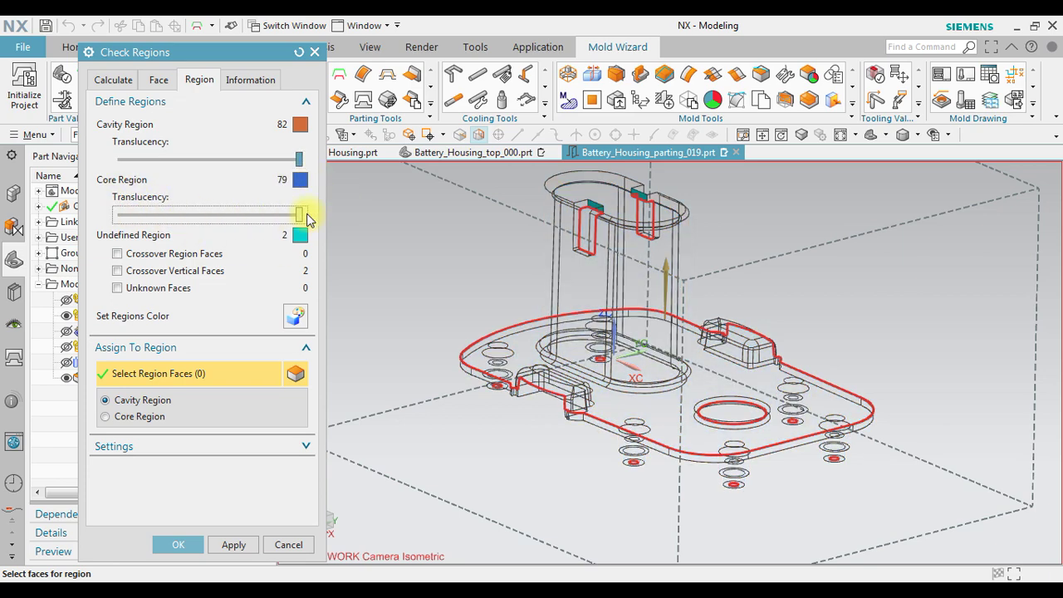
scroll(648, 249, "up", 5)
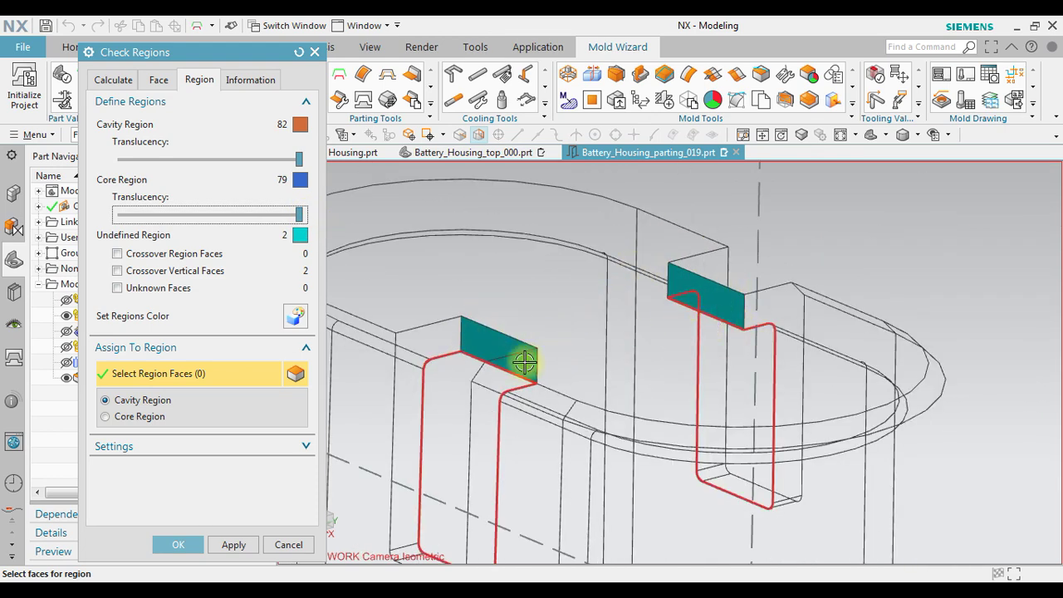
middle_click_drag(595, 358, 624, 353)
scroll(548, 353, "down", 5)
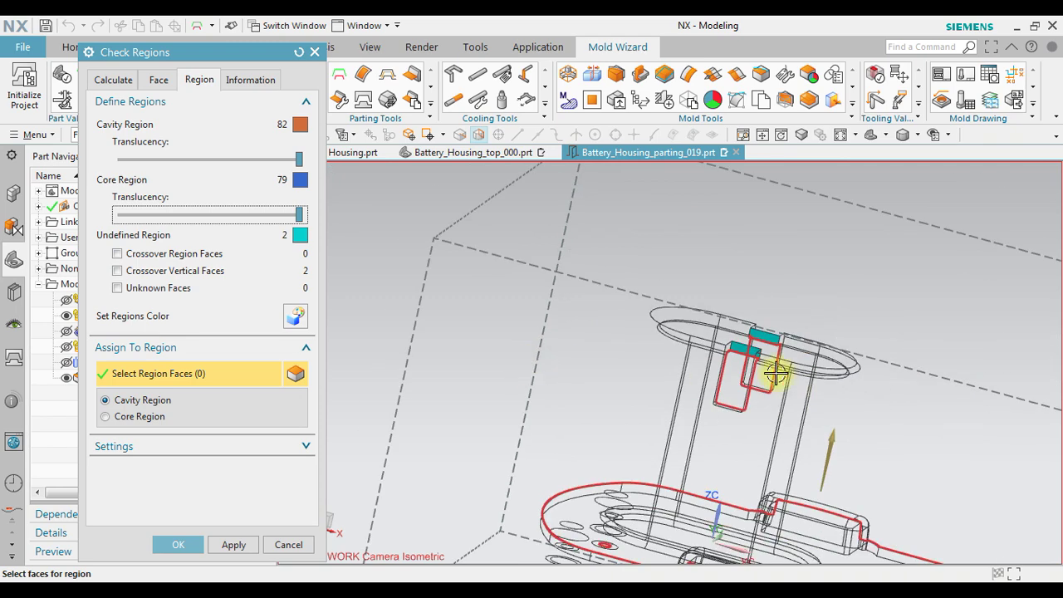
scroll(774, 372, "up", 3)
middle_click_drag(767, 375, 749, 379)
scroll(806, 328, "up", 2)
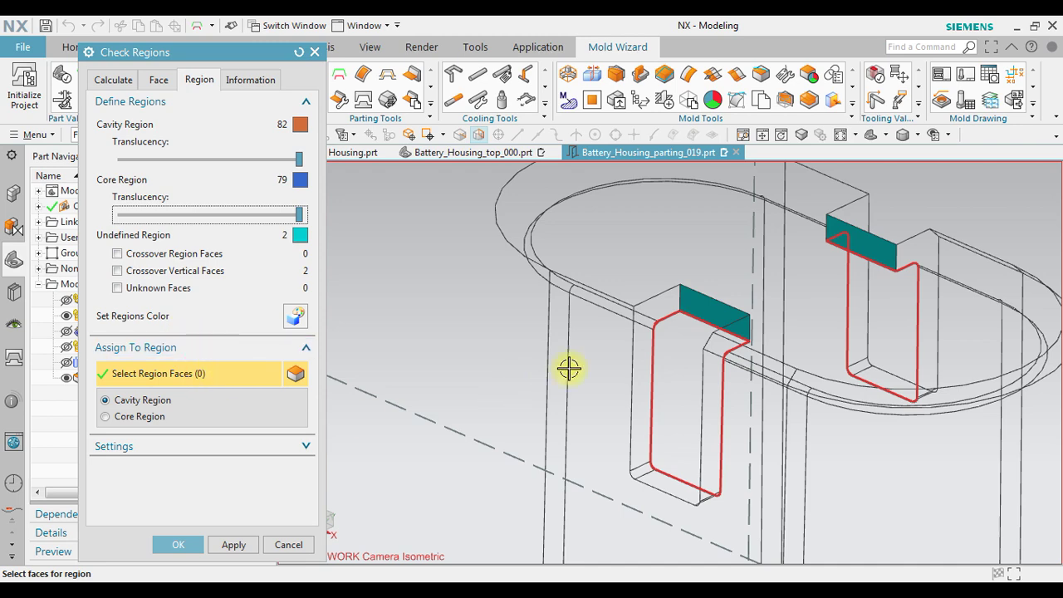
- Assign the two undefined vertical faces in the tower's notches to the Cavity Region
left_click(686, 313)
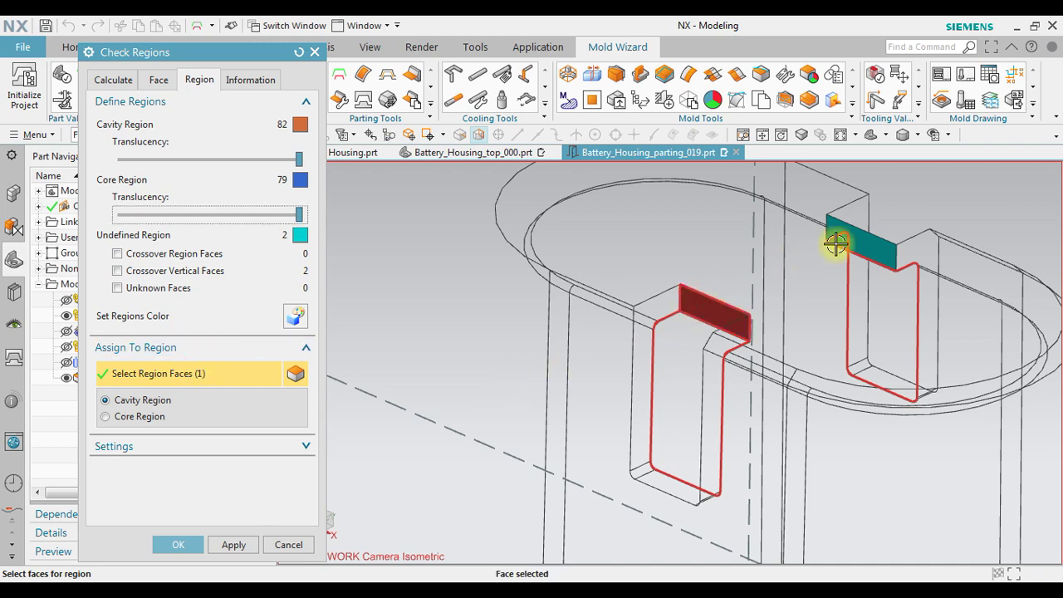
middle_click_drag(872, 230, 453, 364)
left_click(956, 257)
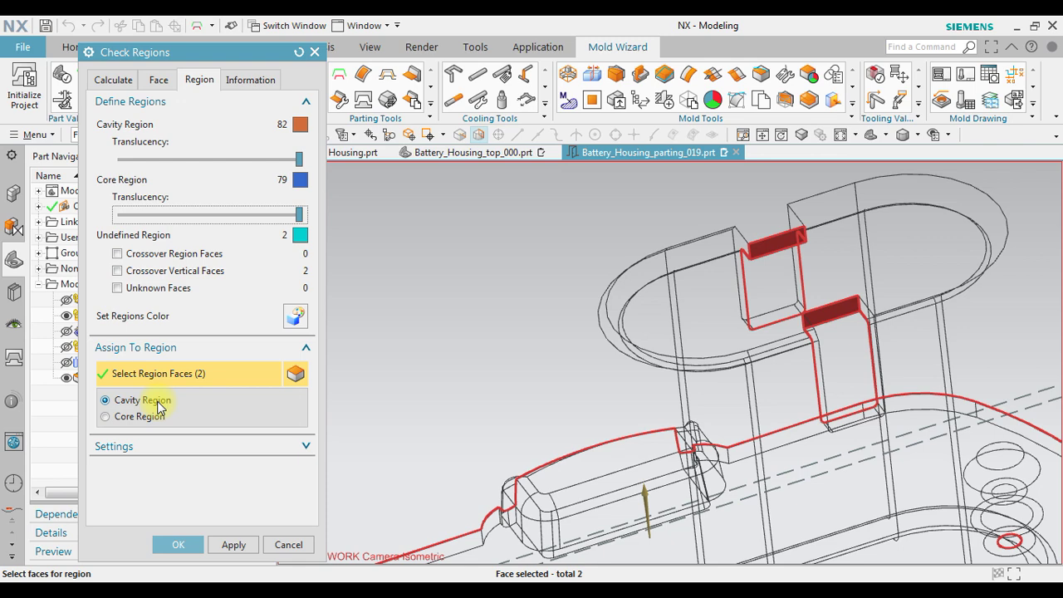
left_click(233, 544)
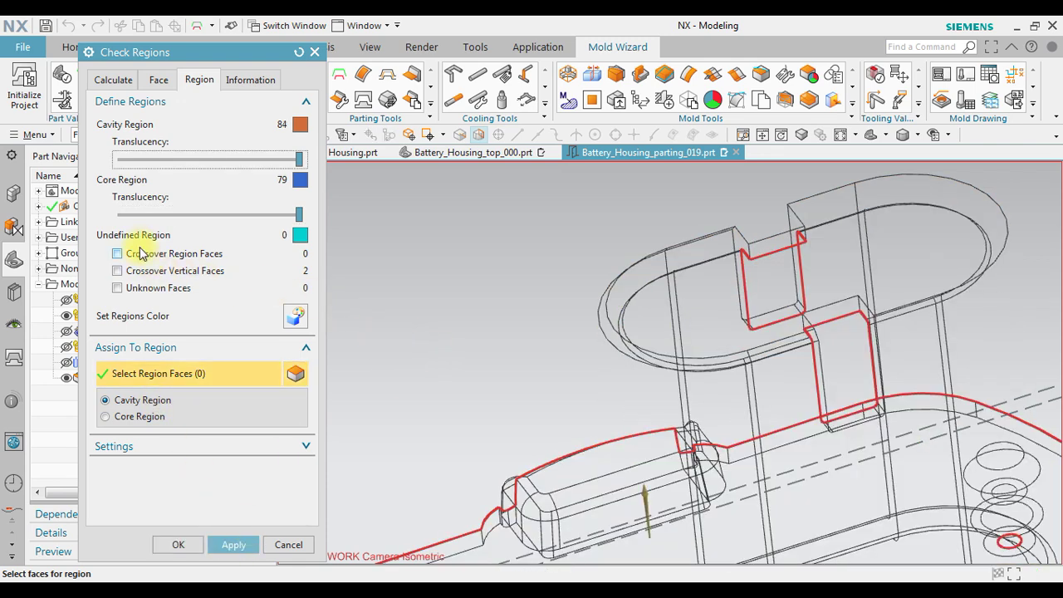
- Restore the cavity and core regions to full opacity, check the colored housing and accept the region definitions
scroll(546, 285, "down", 5)
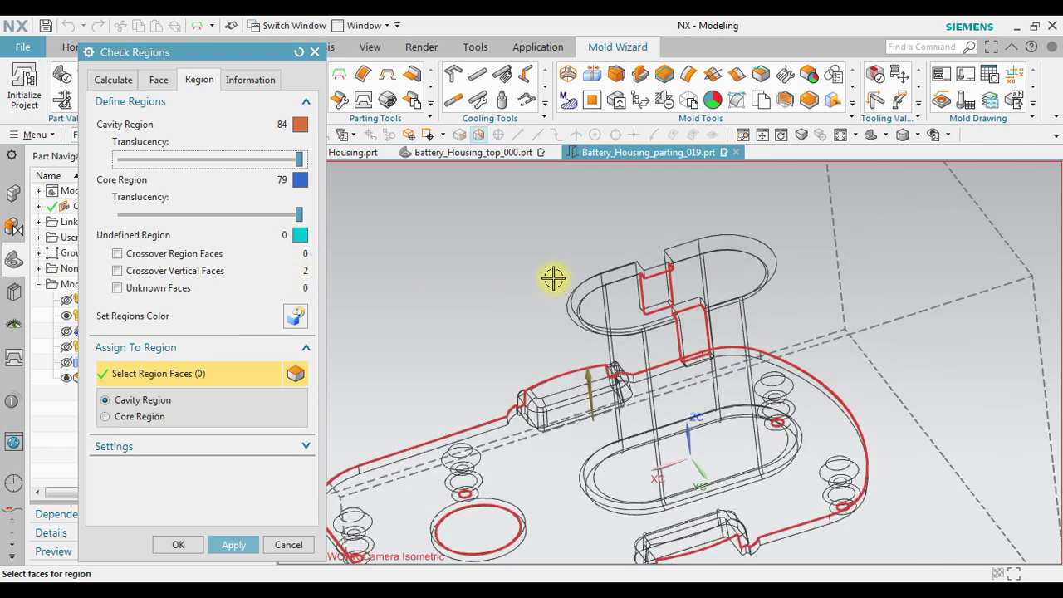
left_click_drag(299, 159, 120, 159)
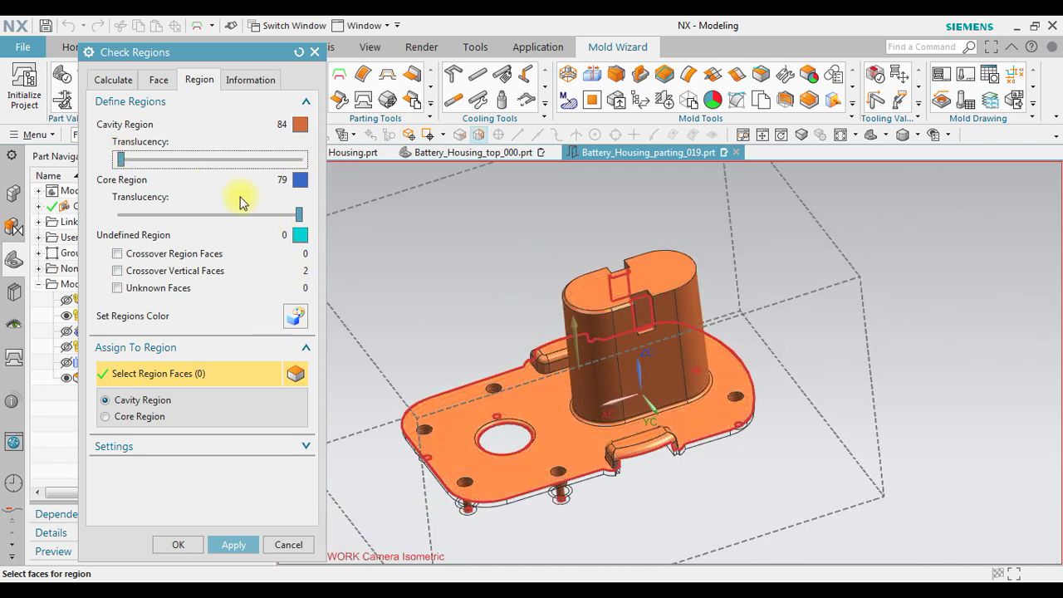
left_click_drag(299, 221, 120, 216)
middle_click_drag(601, 363, 773, 316)
scroll(773, 315, "down", 2)
scroll(539, 316, "up", 2)
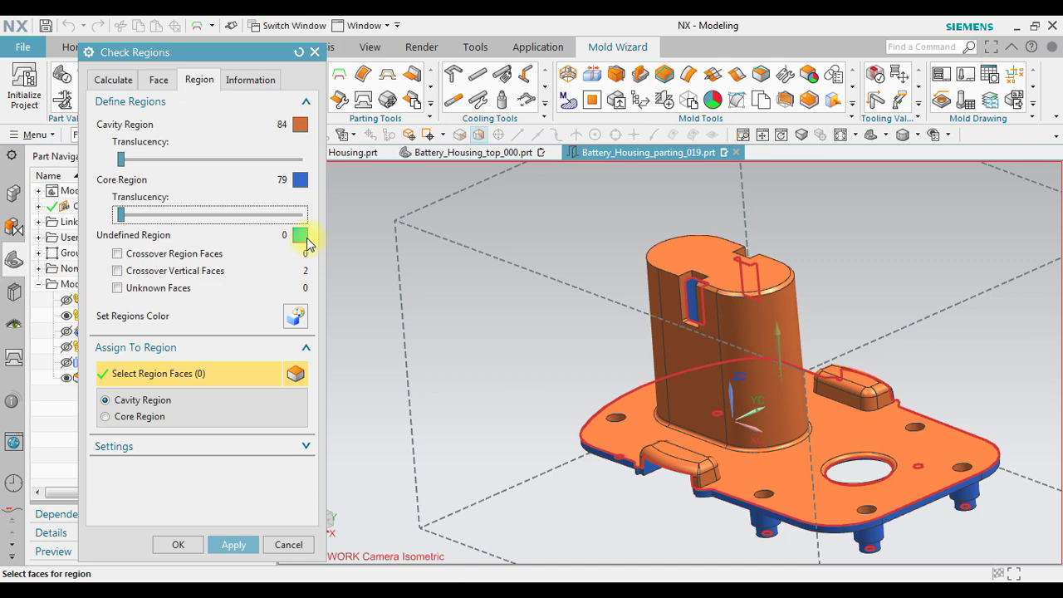
middle_click_drag(490, 340, 465, 330)
left_click(175, 545)
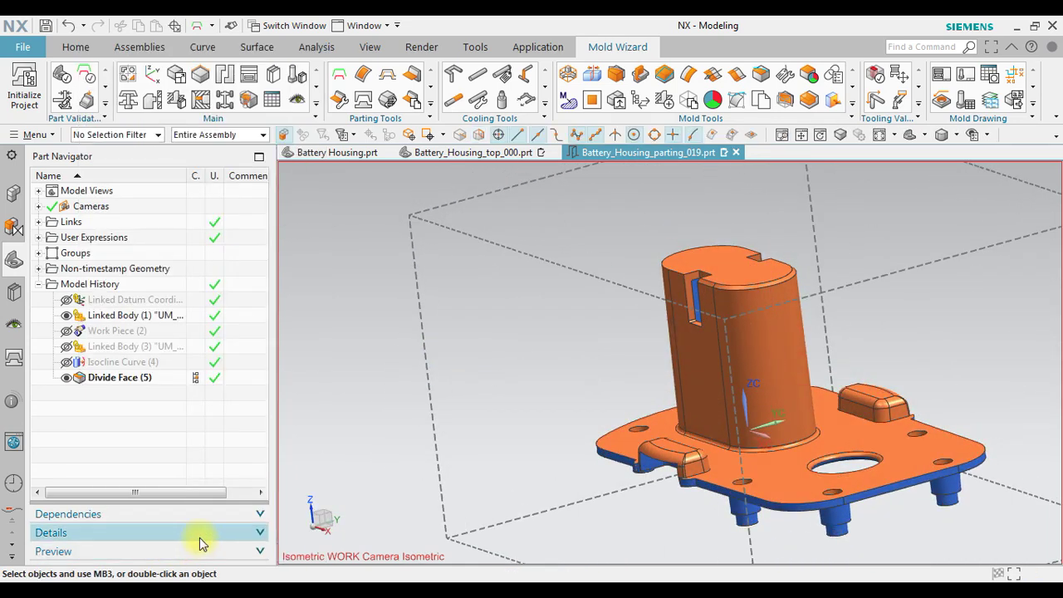
- Start an Edge Patch and examine the boundary between cavity and core colors inside the plate's round hole
middle_click_drag(481, 382, 530, 402)
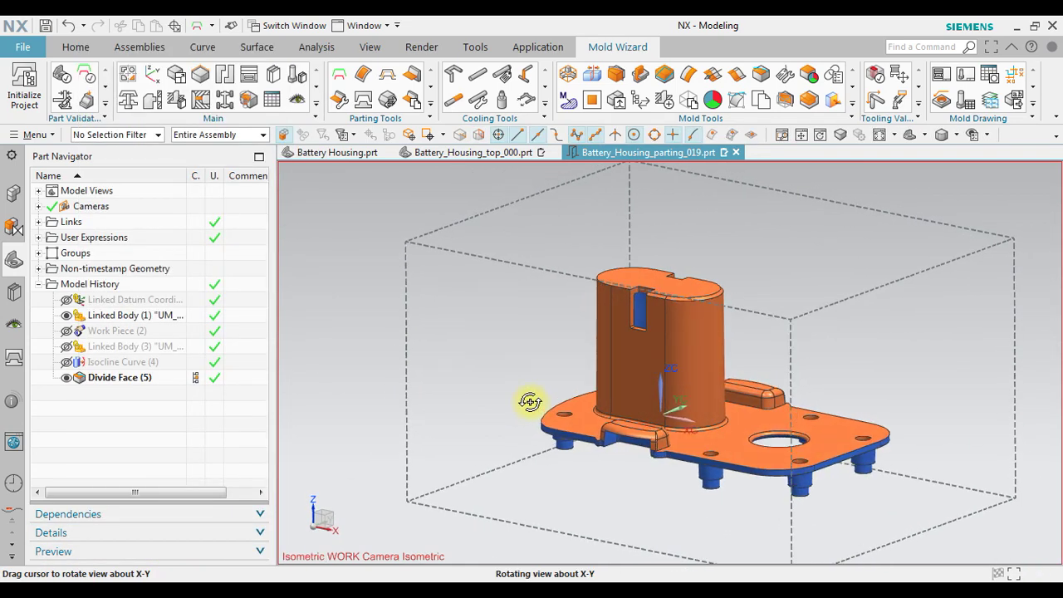
scroll(700, 443, "up", 3)
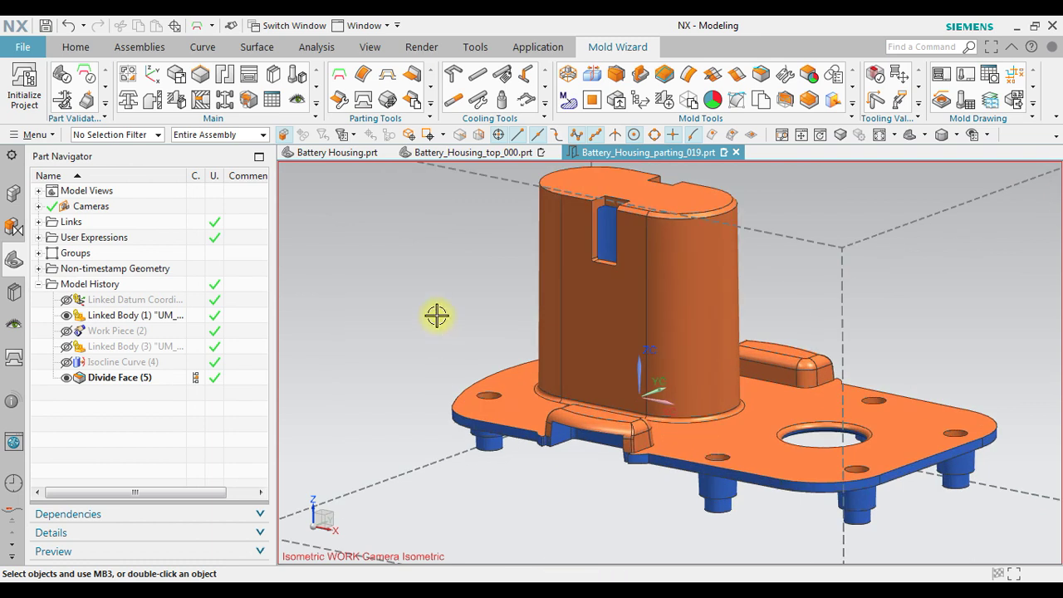
left_click(363, 77)
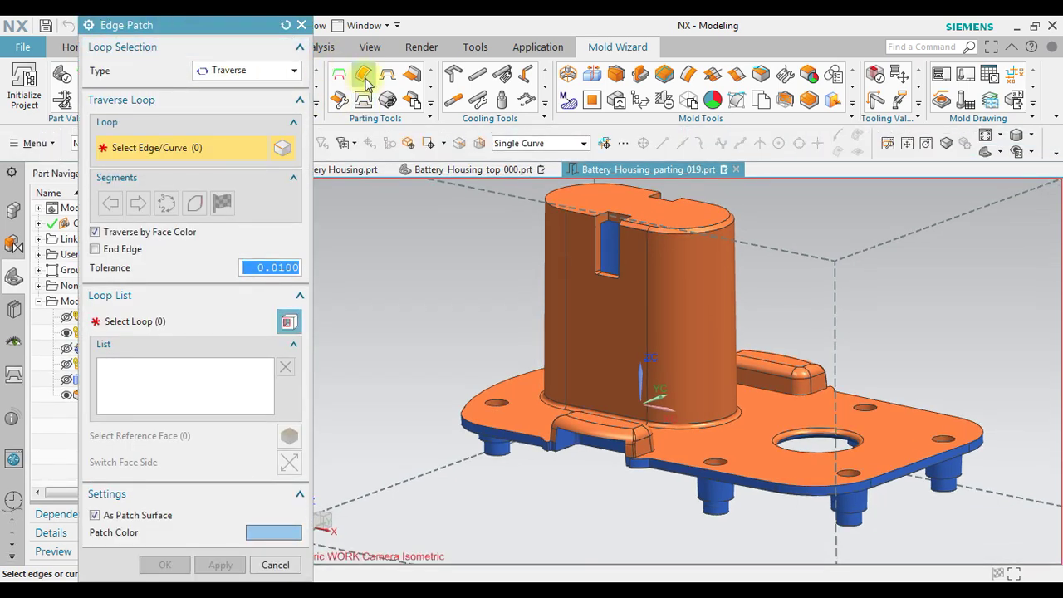
scroll(816, 503, "down", 3)
scroll(843, 486, "up", 3)
scroll(843, 486, "up", 5)
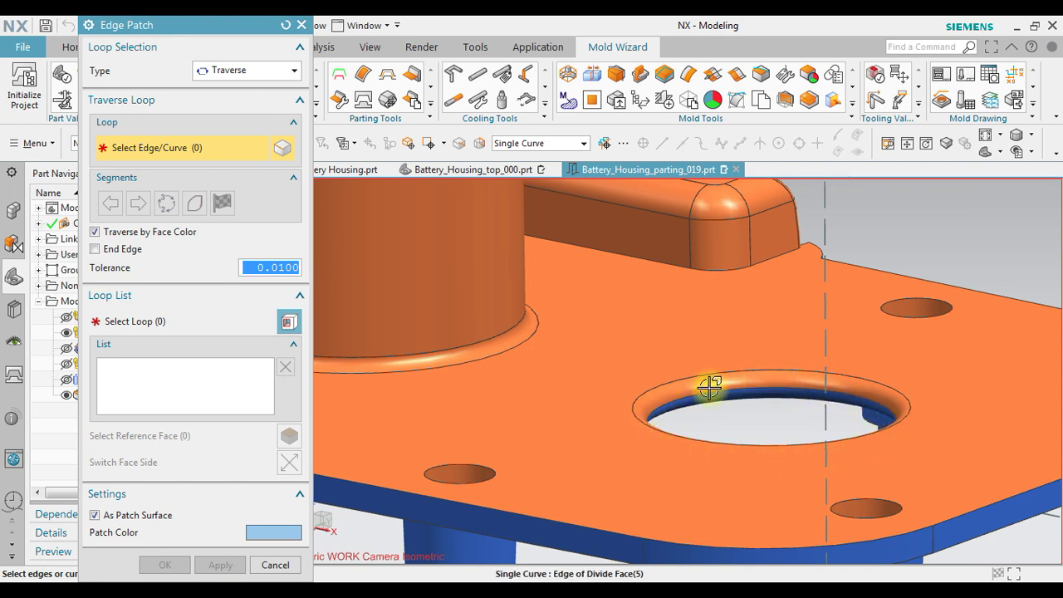
scroll(698, 399, "up", 2)
scroll(684, 415, "up", 2)
scroll(684, 416, "up", 1)
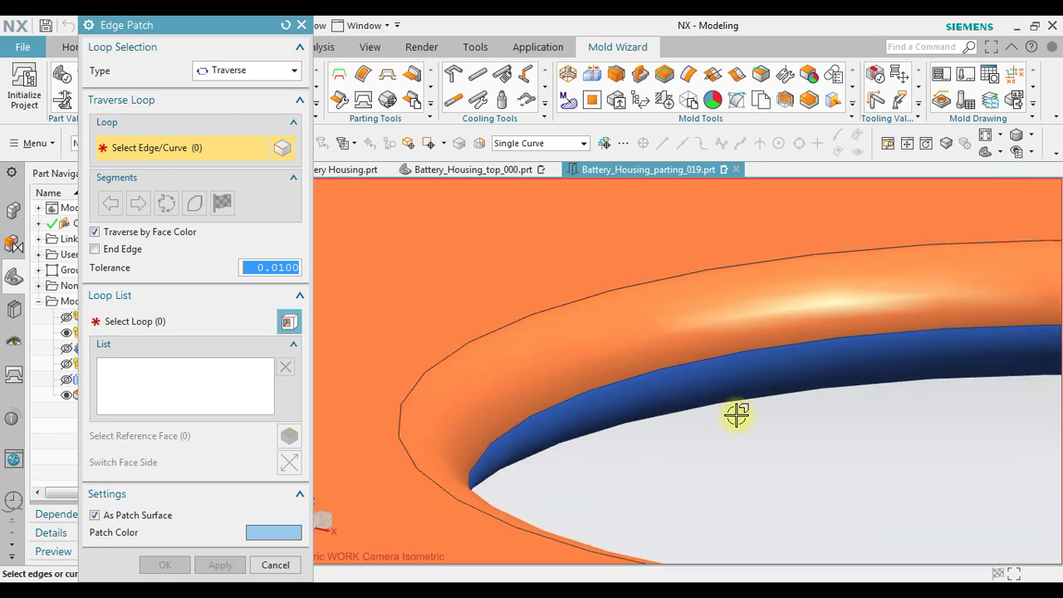
scroll(737, 413, "down", 4)
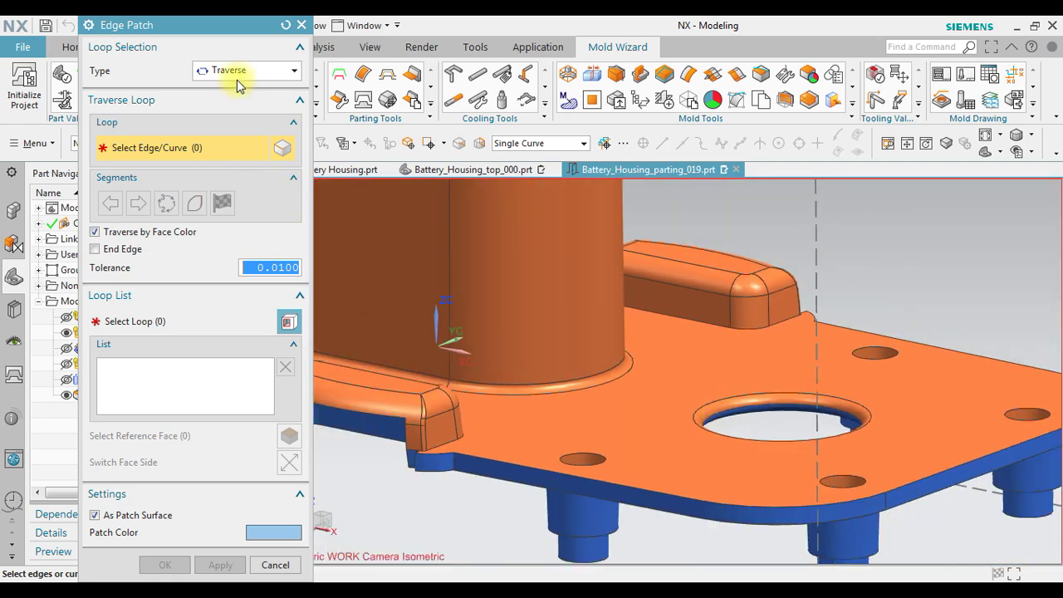
- Set the patch loop type to Body and select the housing body as the body with holes
left_click(239, 73)
left_click(245, 102)
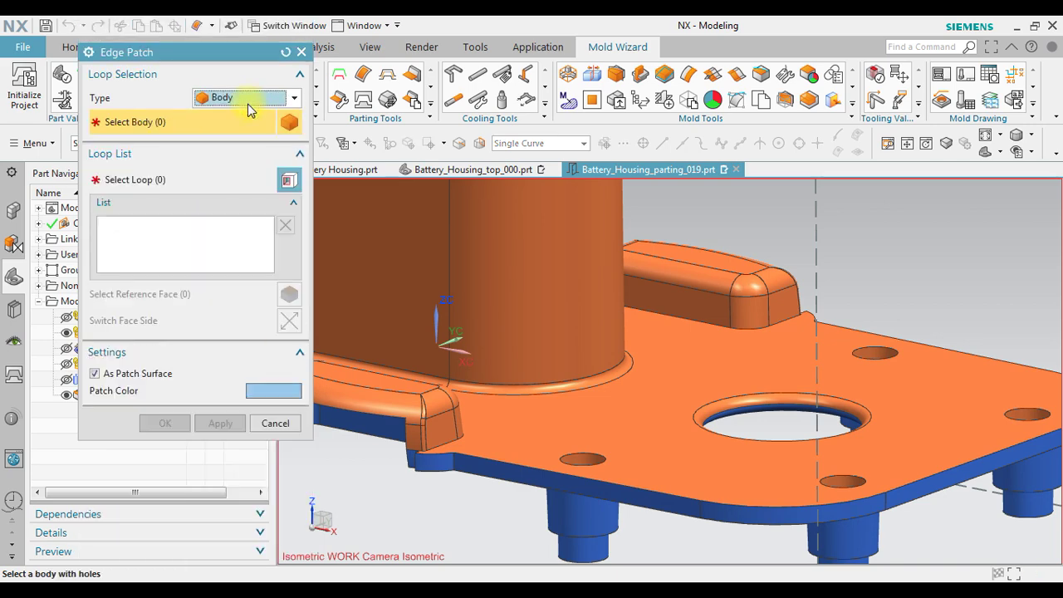
scroll(788, 429, "down", 3)
middle_click_drag(788, 429, 744, 447)
left_click(673, 368)
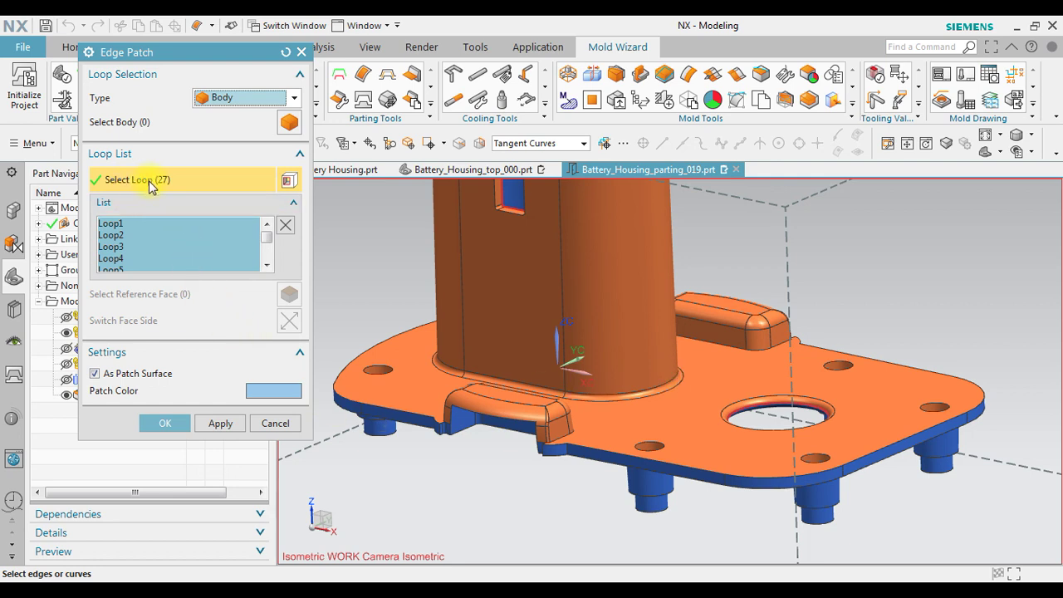
- Examine the highlighted loops around the round hole, in the tower notches and on the pins under the plate
scroll(764, 493, "down", 2)
scroll(743, 477, "up", 8)
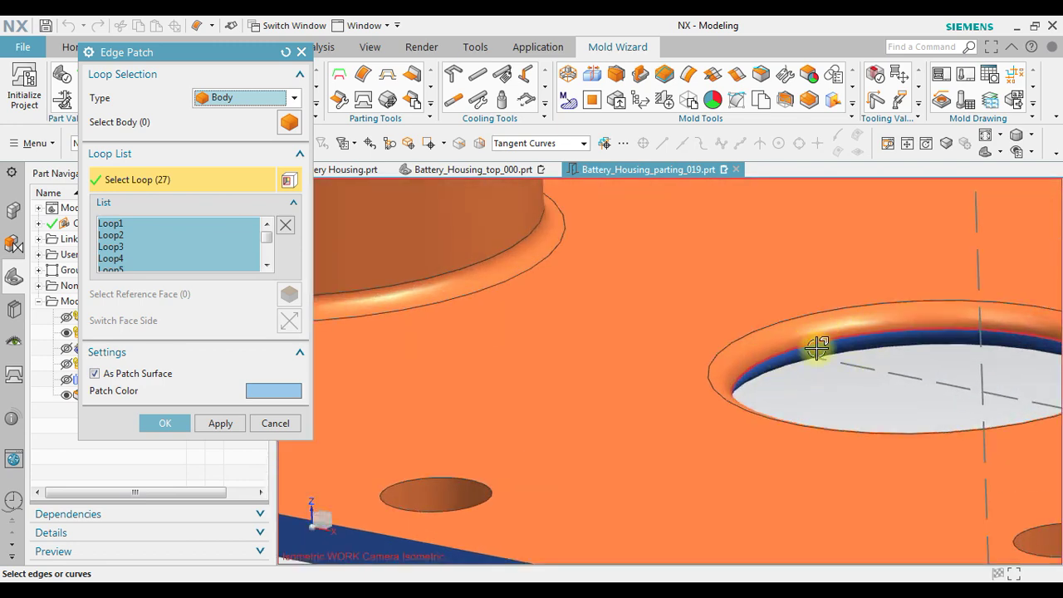
scroll(804, 432, "down", 3)
scroll(672, 339, "up", 5)
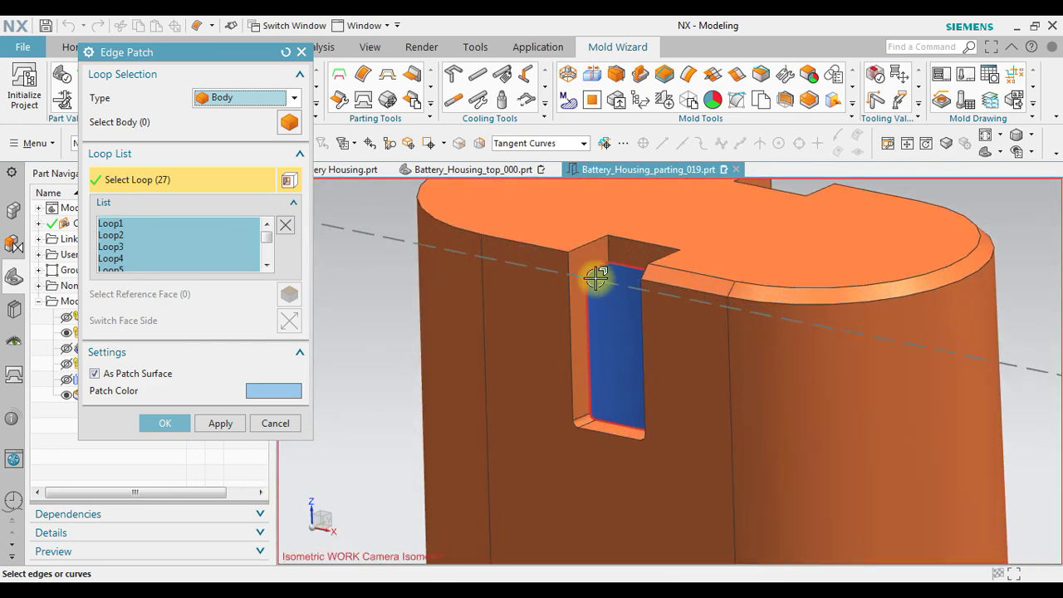
middle_click_drag(776, 360, 736, 408)
scroll(707, 360, "up", 7)
scroll(771, 346, "down", 7)
middle_click_drag(836, 446, 856, 332)
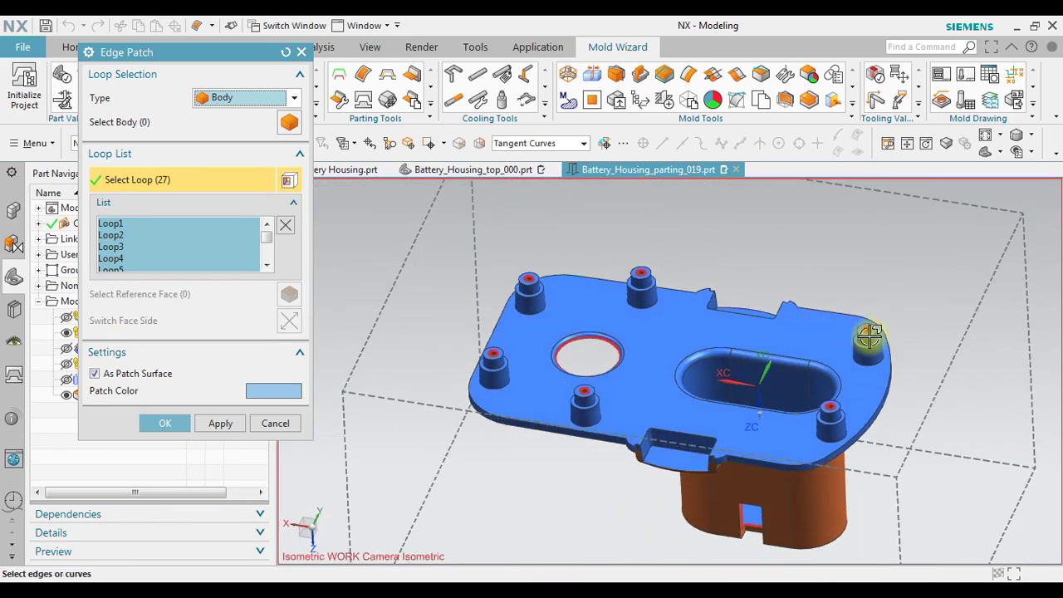
scroll(857, 332, "up", 5)
scroll(722, 374, "down", 3)
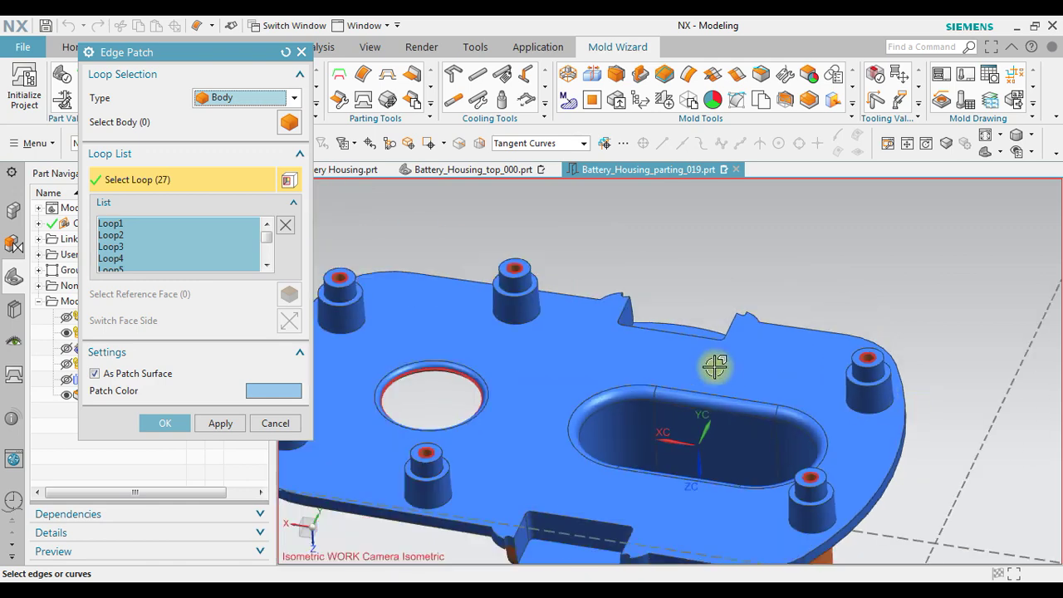
scroll(868, 450, "down", 3)
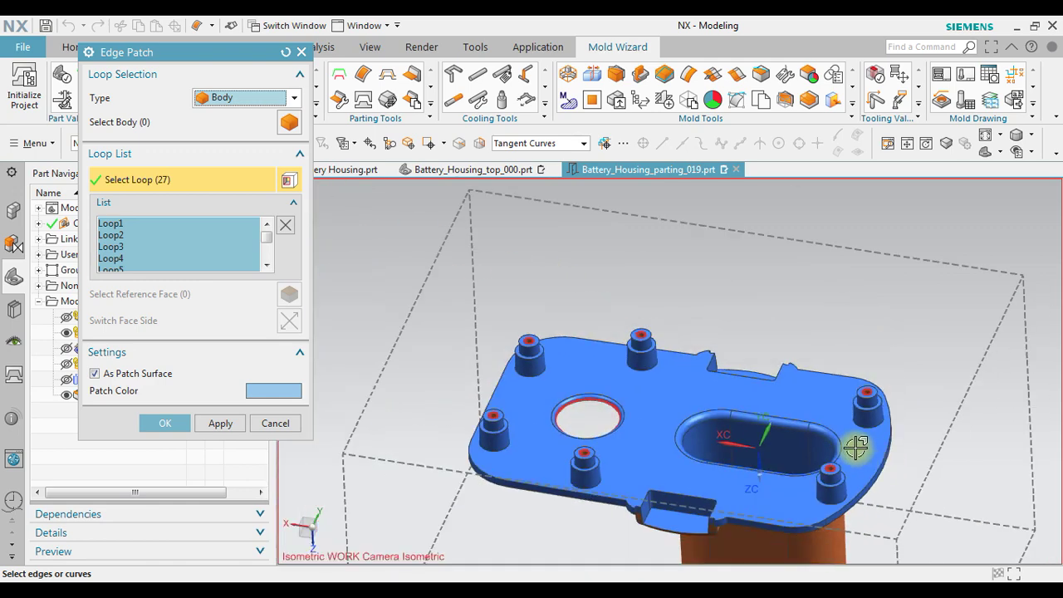
scroll(581, 349, "down", 3)
middle_click_drag(619, 357, 663, 482)
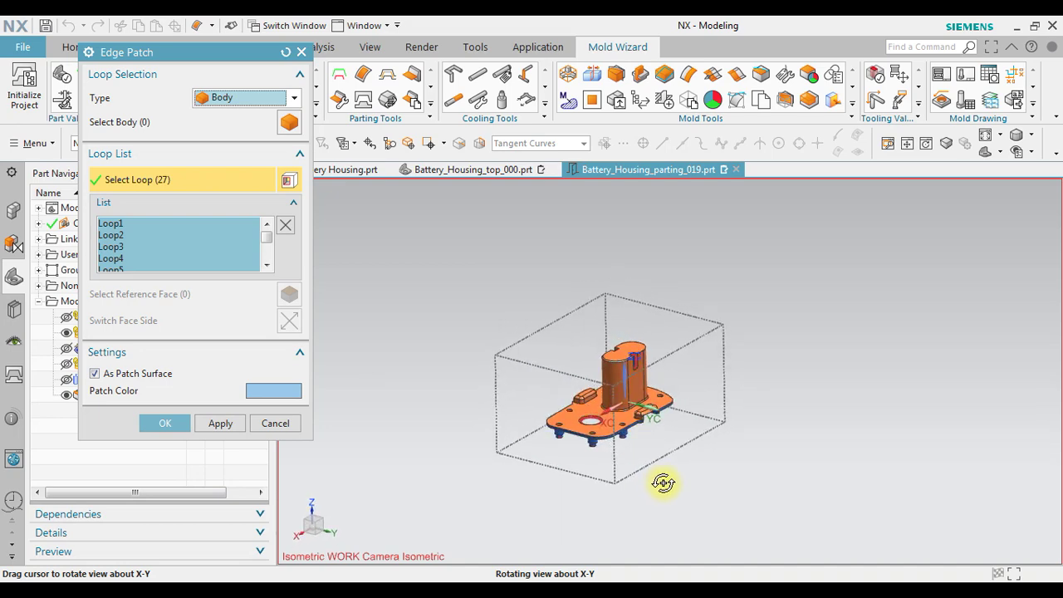
scroll(612, 427, "up", 5)
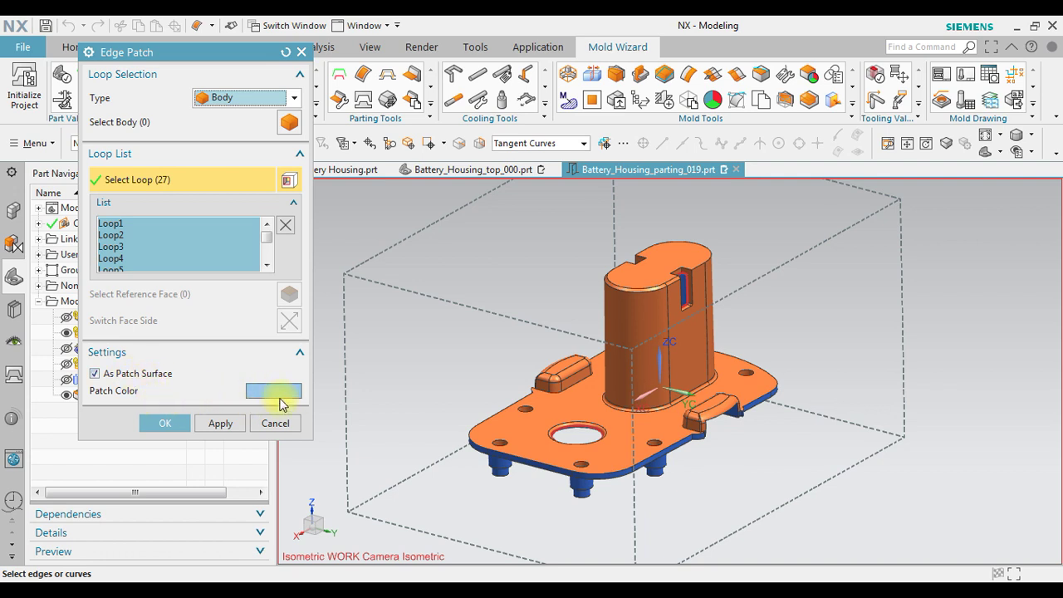
- Create the patch surfaces for all detected loops and inspect them in the round hole and the tower notches
left_click(165, 424)
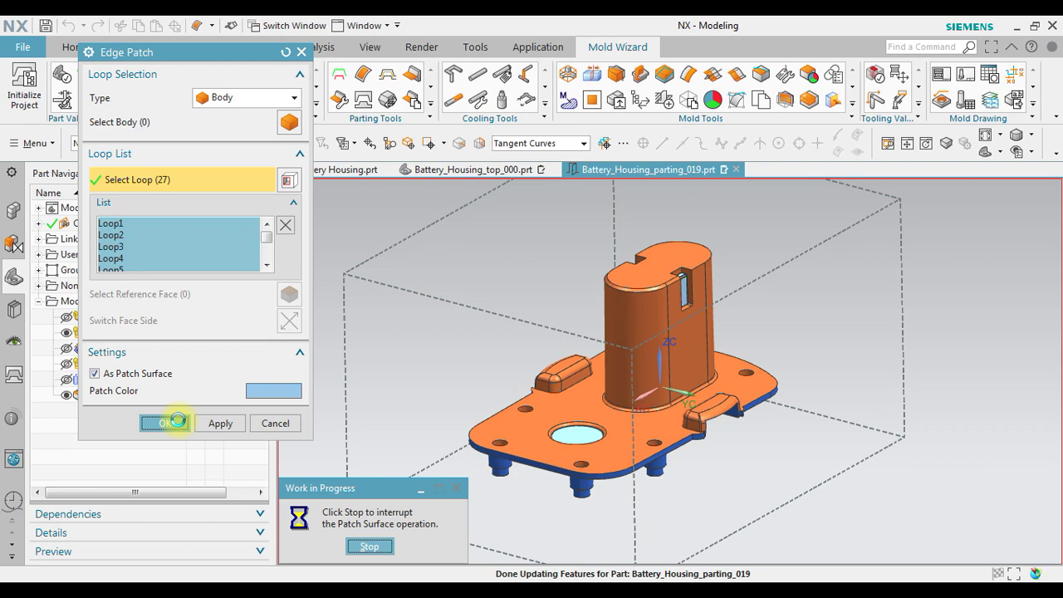
scroll(560, 427, "up", 6)
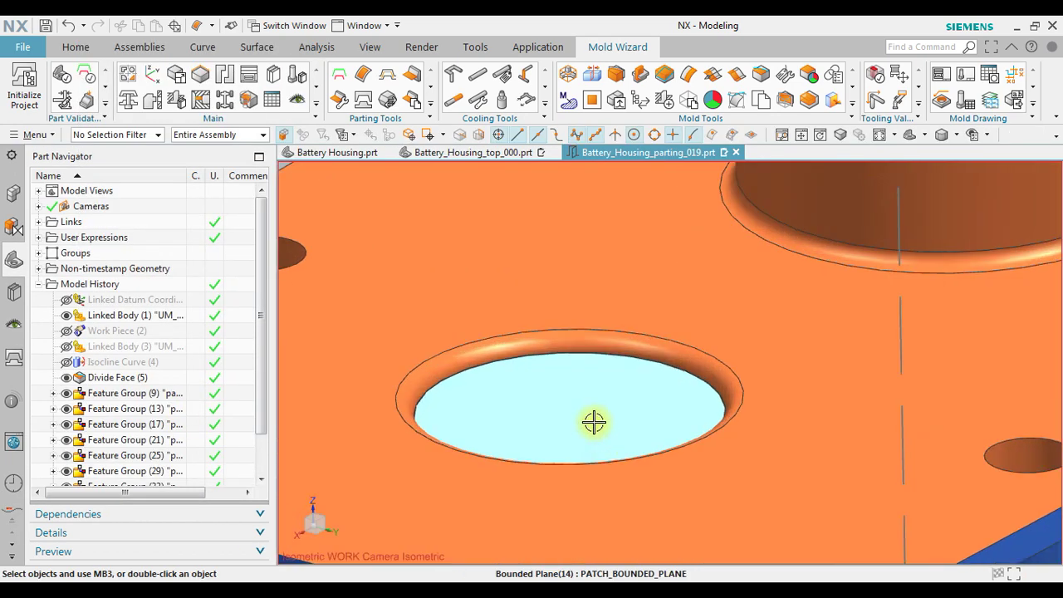
scroll(766, 209, "down", 8)
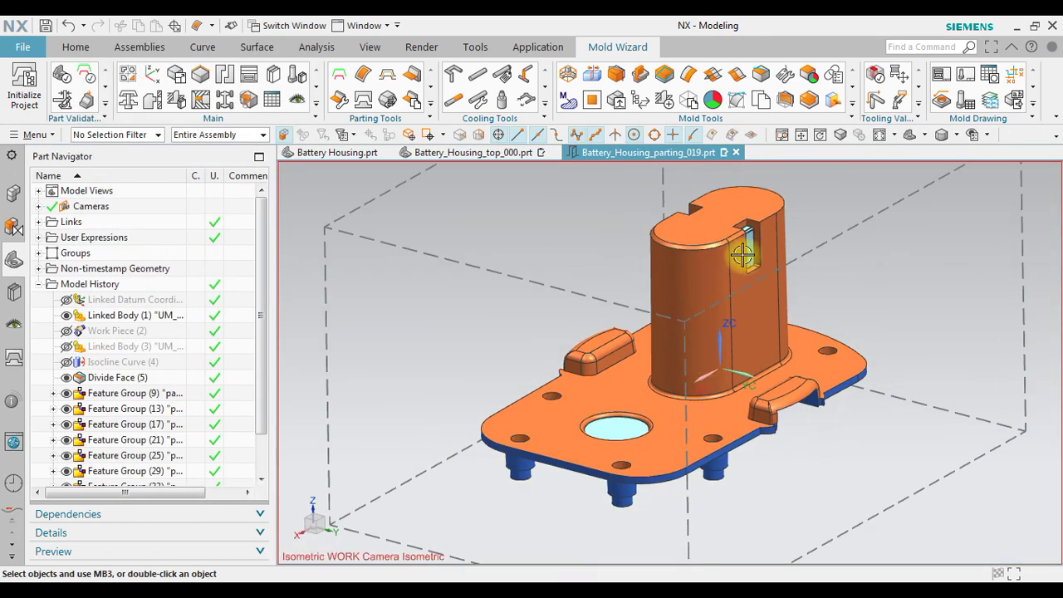
scroll(738, 221, "up", 8)
mouse_move(637, 328)
middle_mouse_down()
mouse_move(679, 327)
mouse_move(621, 315)
middle_mouse_up()
scroll(677, 264, "down", 5)
middle_click_drag(719, 325, 666, 334)
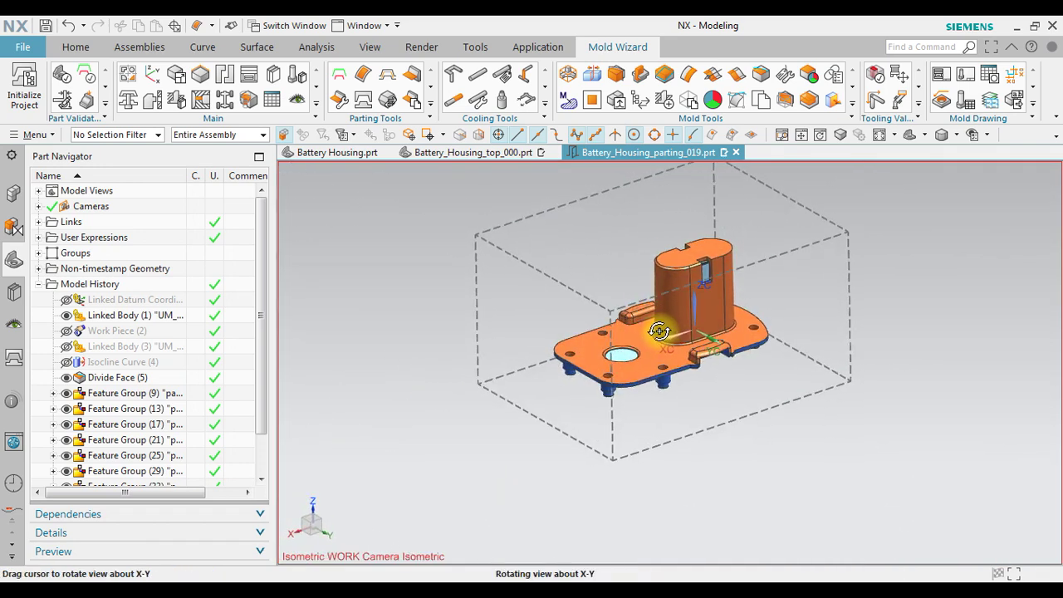
scroll(676, 249, "up", 2)
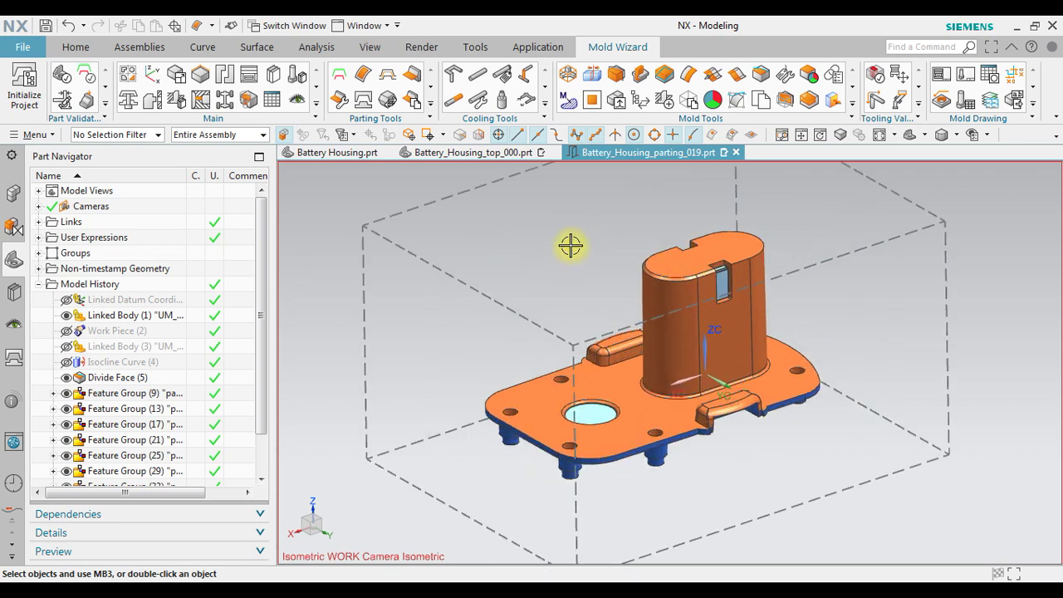
- Hide the product body and workpiece wireframe through the Parting Navigator and examine the isolated patch surfaces
left_click(430, 103)
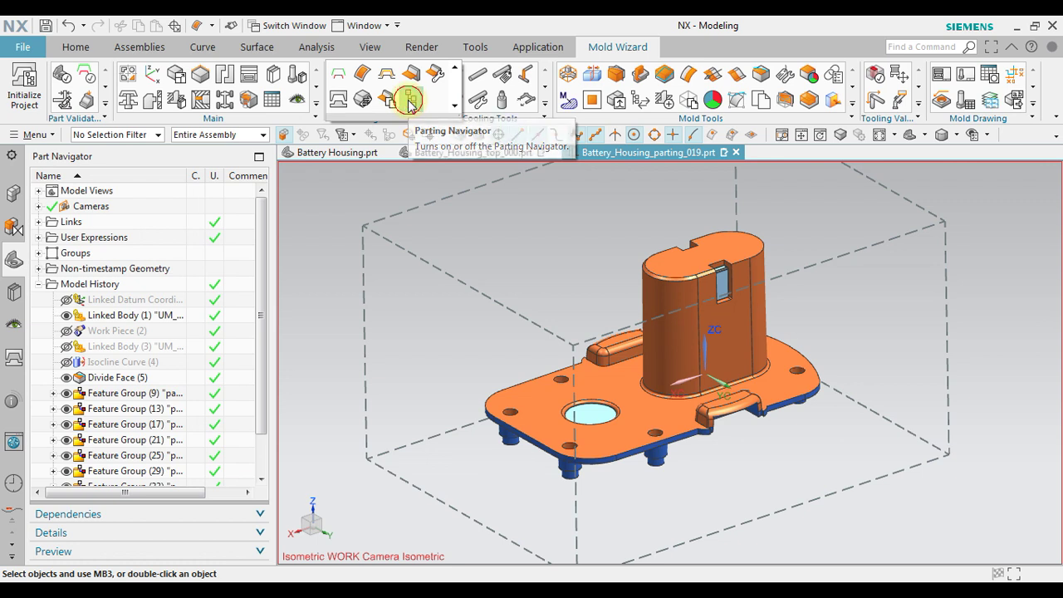
left_click(408, 103)
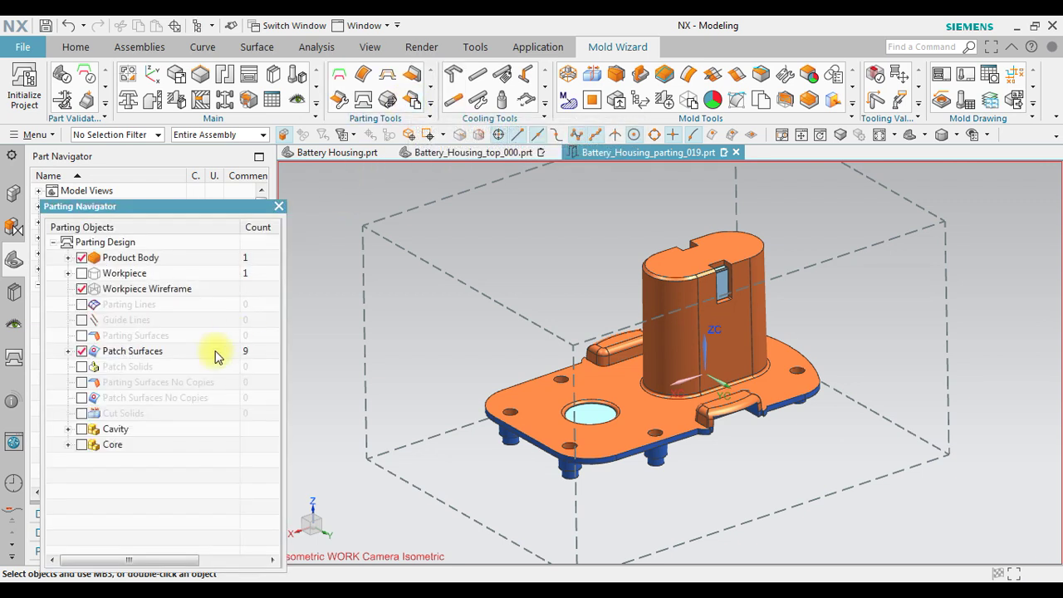
left_click(82, 259)
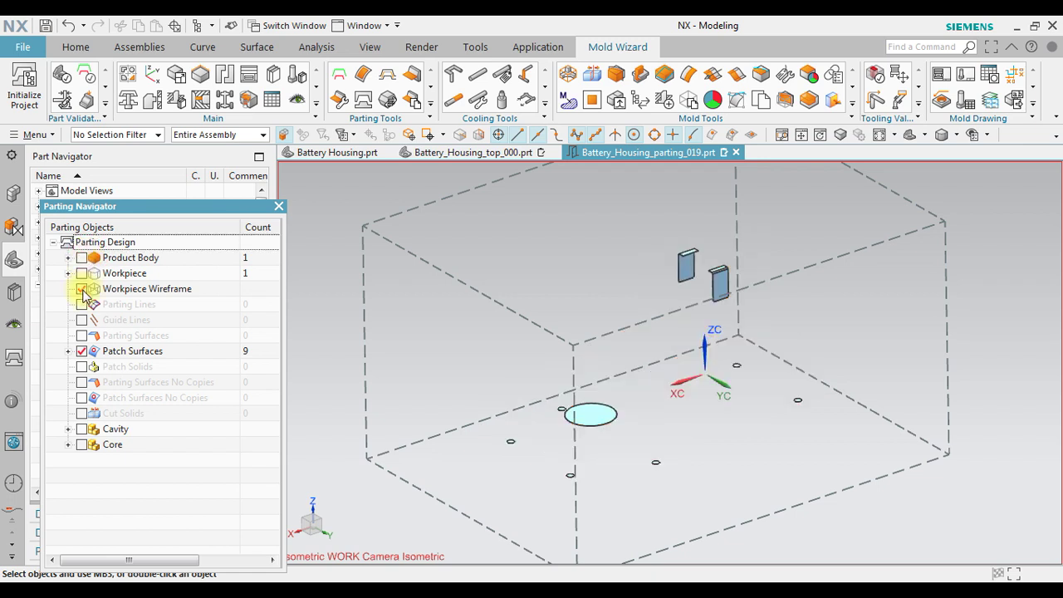
left_click(82, 290)
middle_click_drag(643, 494, 631, 469)
mouse_move(107, 369)
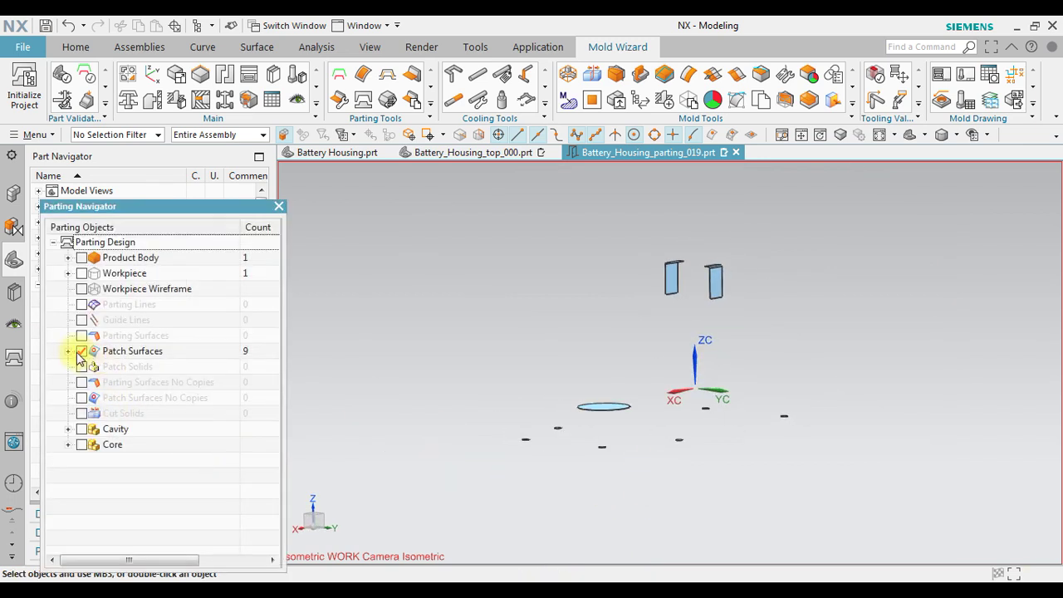
middle_click_drag(652, 404, 670, 378)
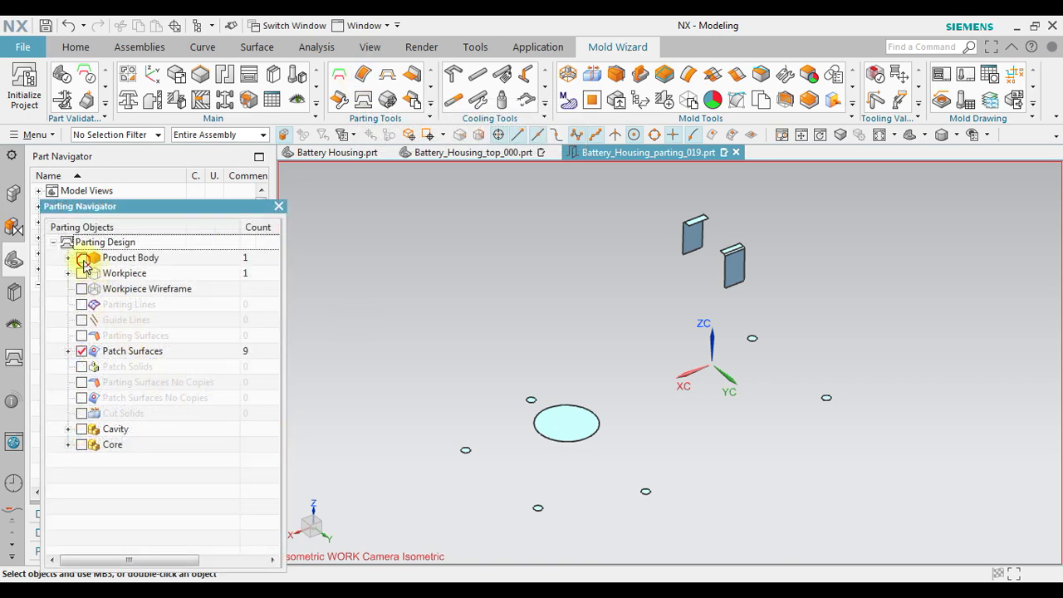
- Show the product body again and close the Parting Navigator
left_click(82, 259)
mouse_move(764, 463)
middle_mouse_down()
mouse_move(754, 429)
mouse_move(744, 432)
mouse_move(758, 456)
middle_mouse_up()
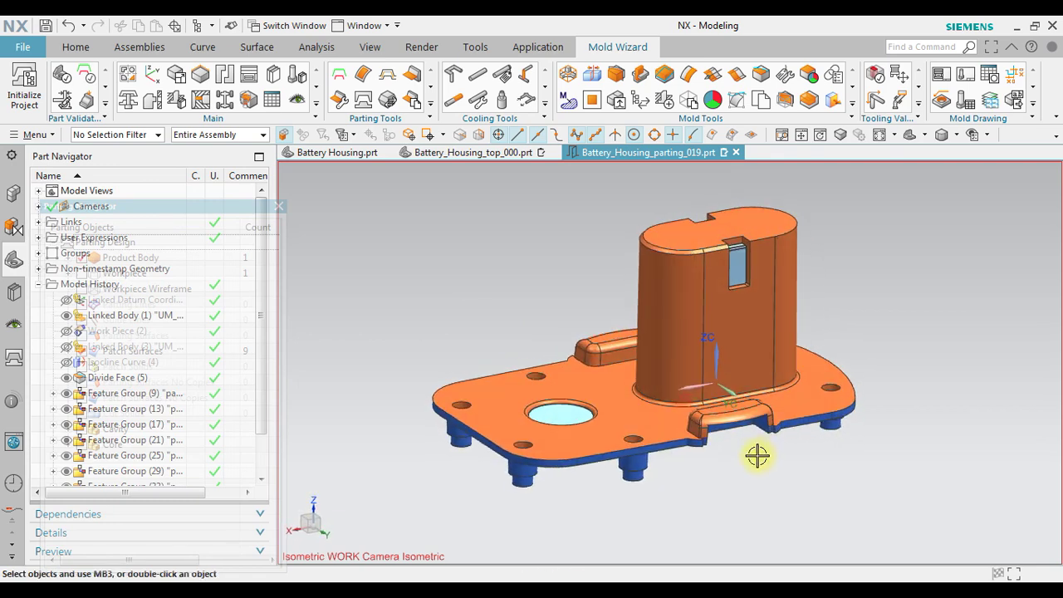
left_click(430, 105)
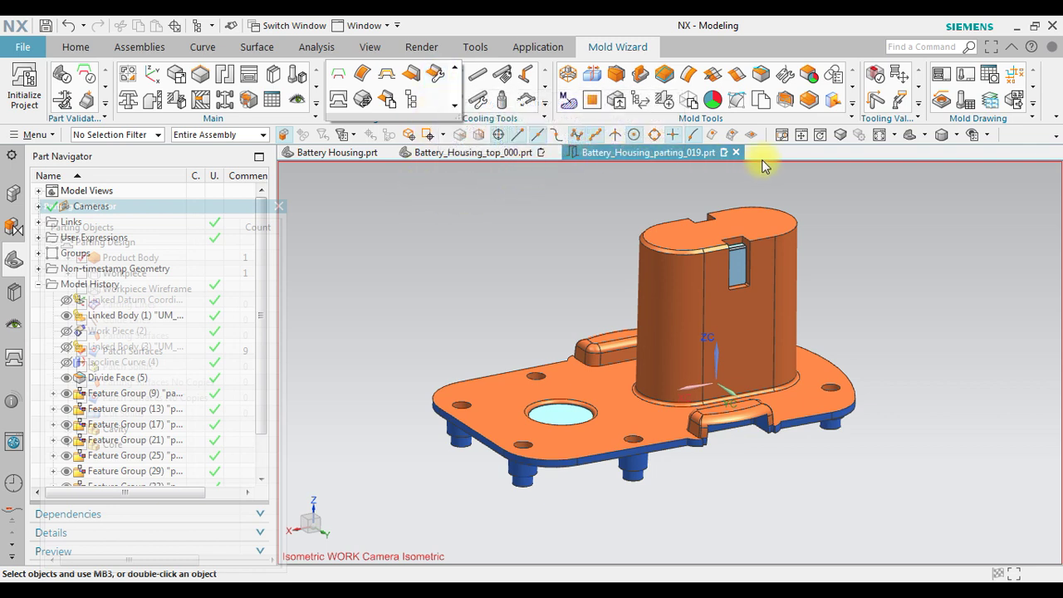
- Start a Bridge Curve with the lower edge at one end of the raised side tab's opening as start object
scroll(777, 432, "up", 5)
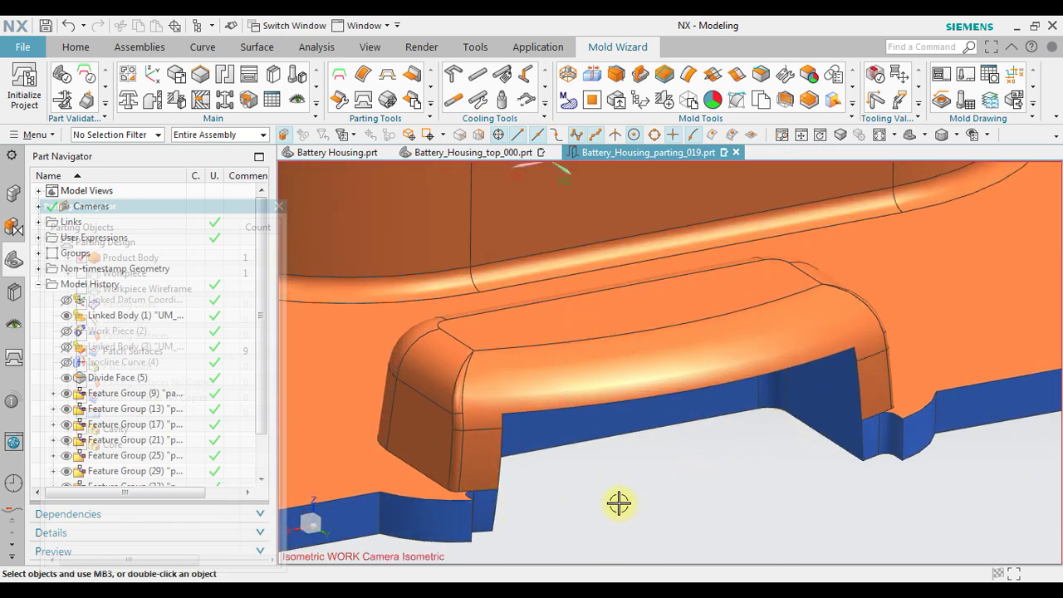
left_click(201, 48)
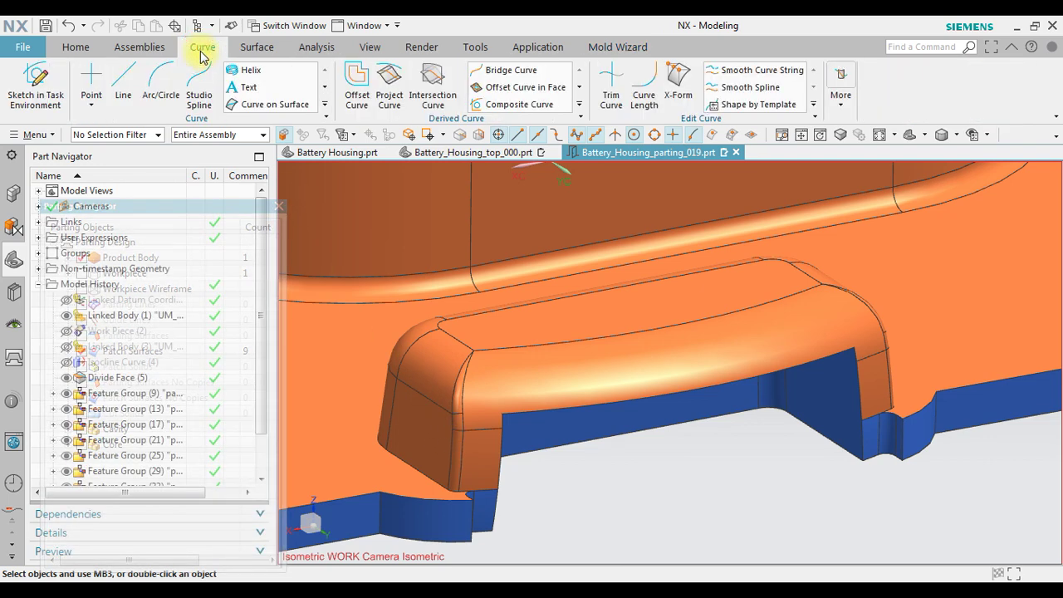
left_click(493, 74)
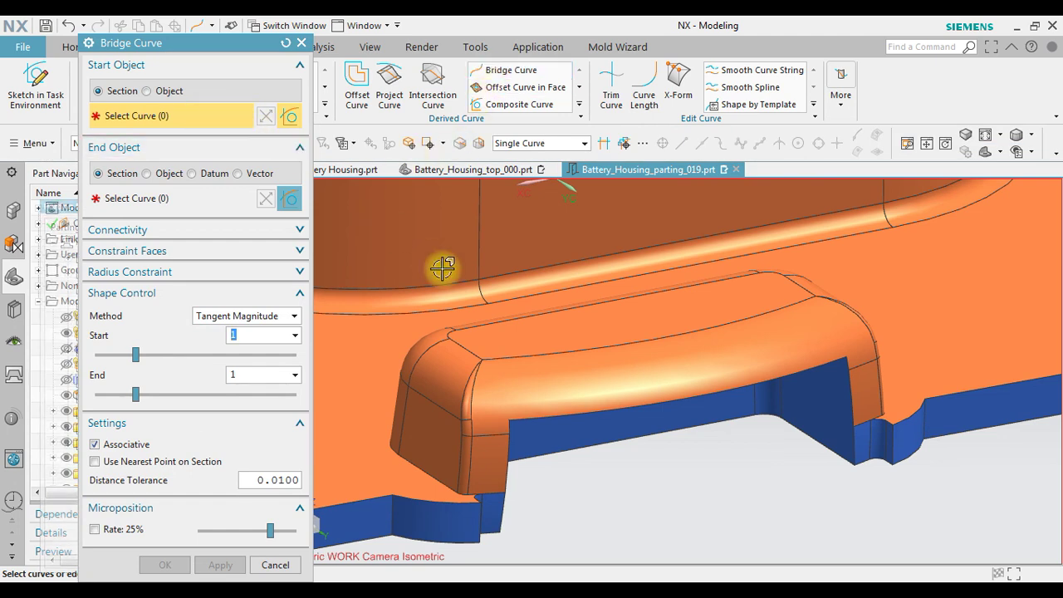
scroll(645, 308, "down", 2)
scroll(559, 441, "up", 6)
left_click(522, 387)
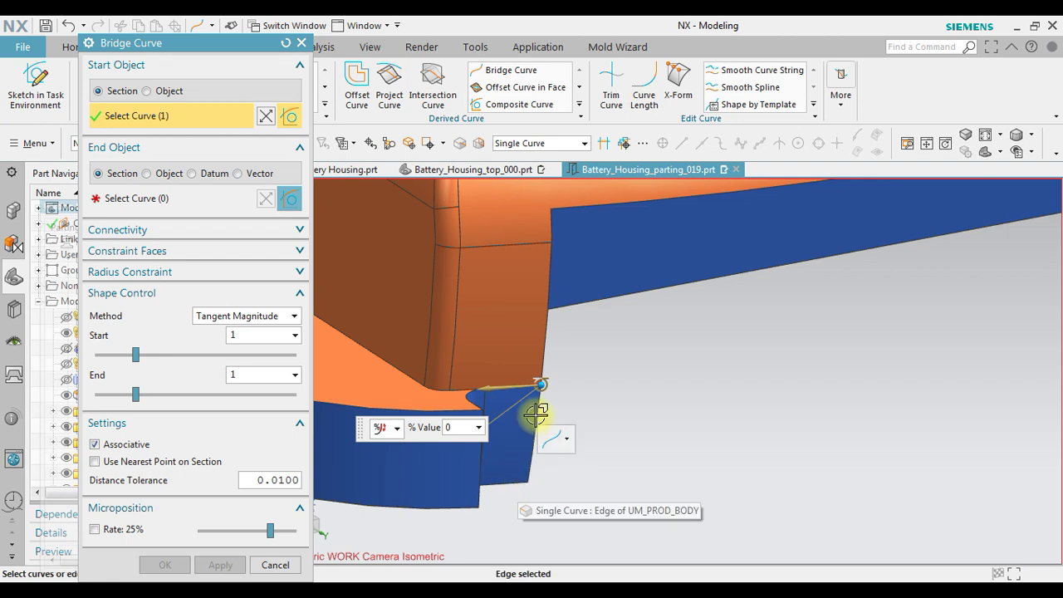
- Take the lower edge at the other end of the side tab's opening as end object and create the bridge curve with tangent magnitudes of 1
scroll(541, 403, "down", 2)
left_click(157, 198)
scroll(970, 307, "up", 4)
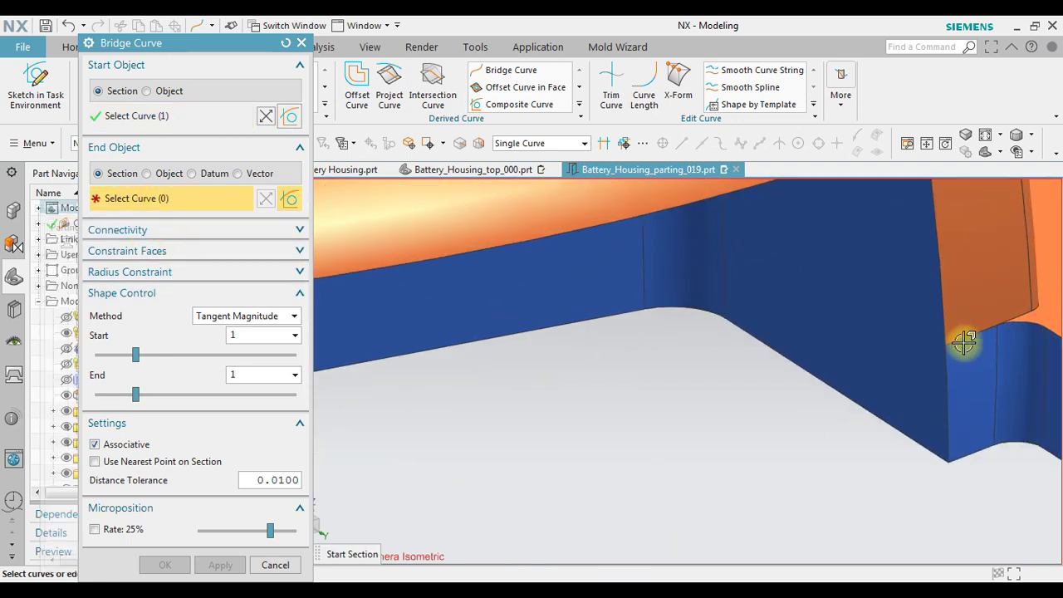
left_click(960, 339)
scroll(961, 344, "down", 3)
scroll(957, 400, "up", 2)
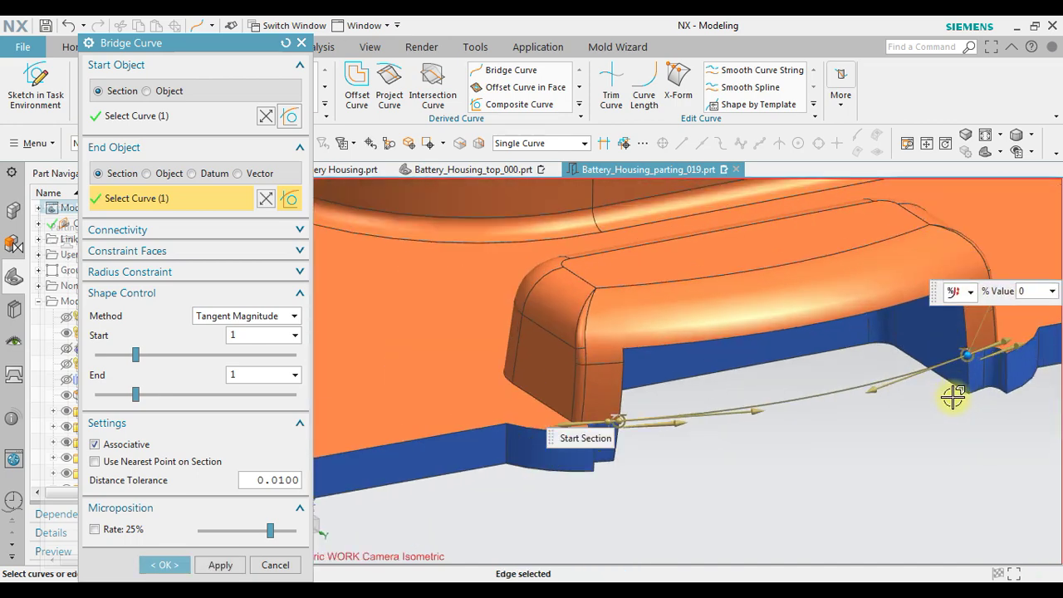
scroll(531, 432, "up", 5)
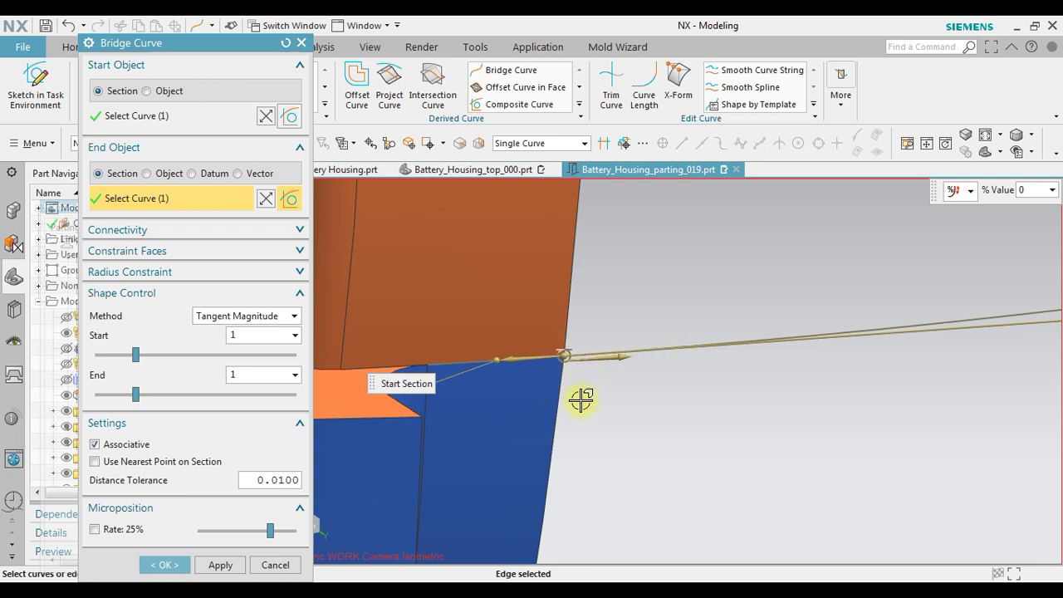
scroll(538, 396, "up", 4)
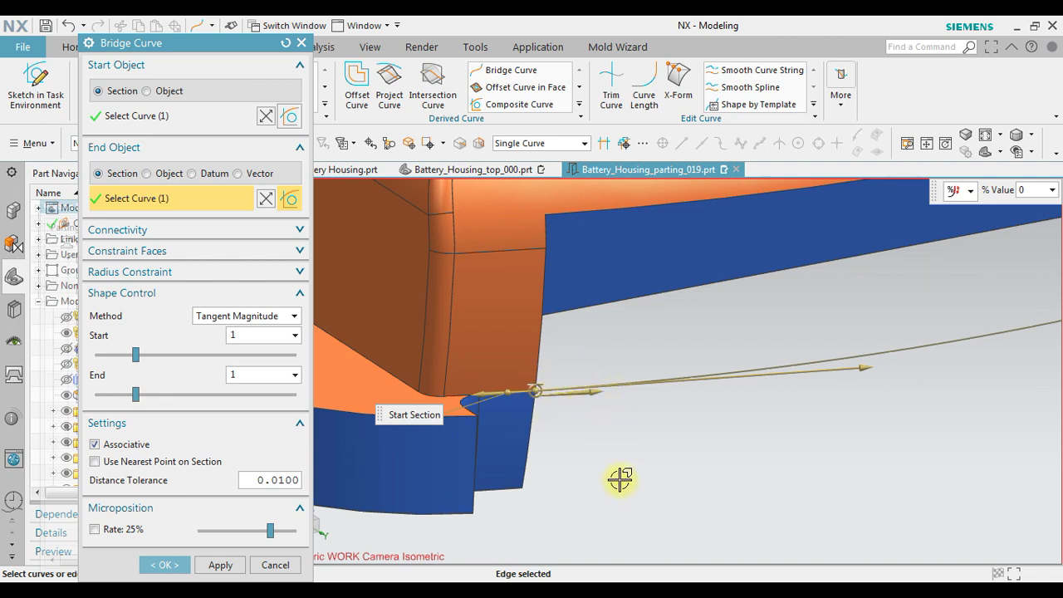
left_click(164, 564)
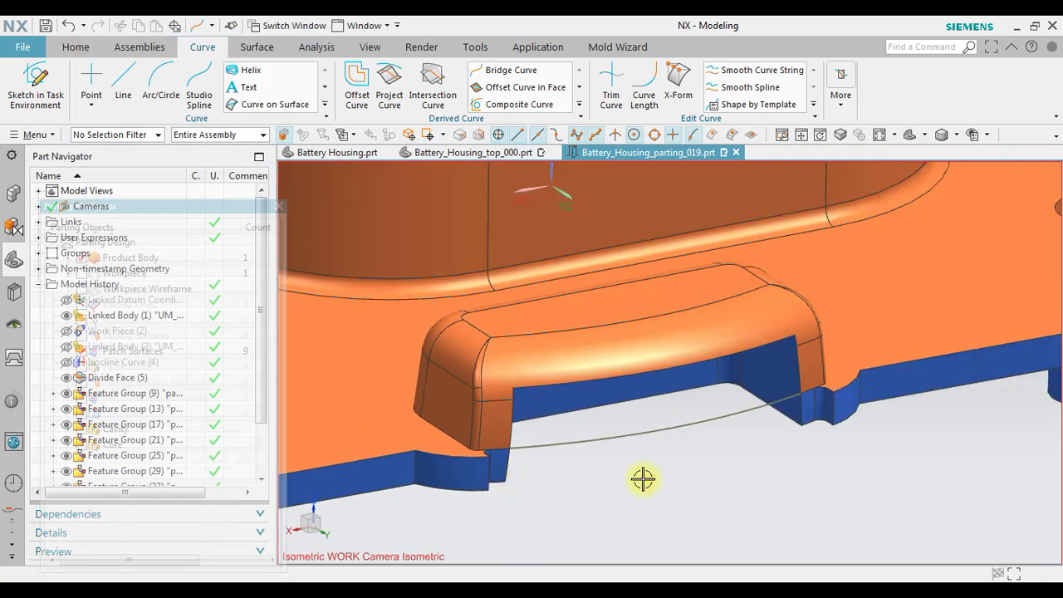
- Start a Swept surface with the two connected side edges at one end of the tab's opening as the first section
left_click(259, 46)
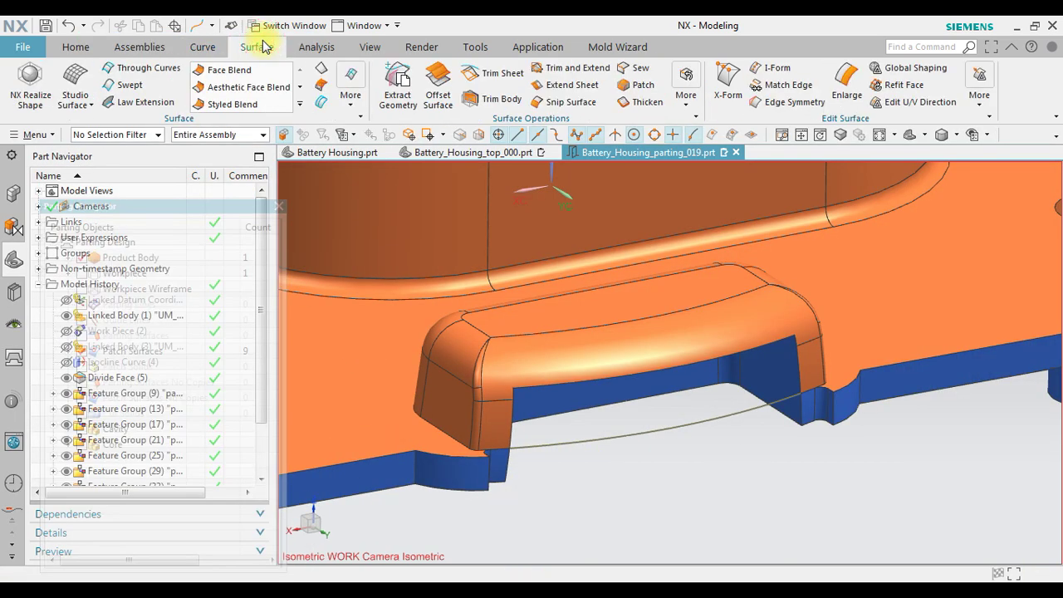
left_click(109, 88)
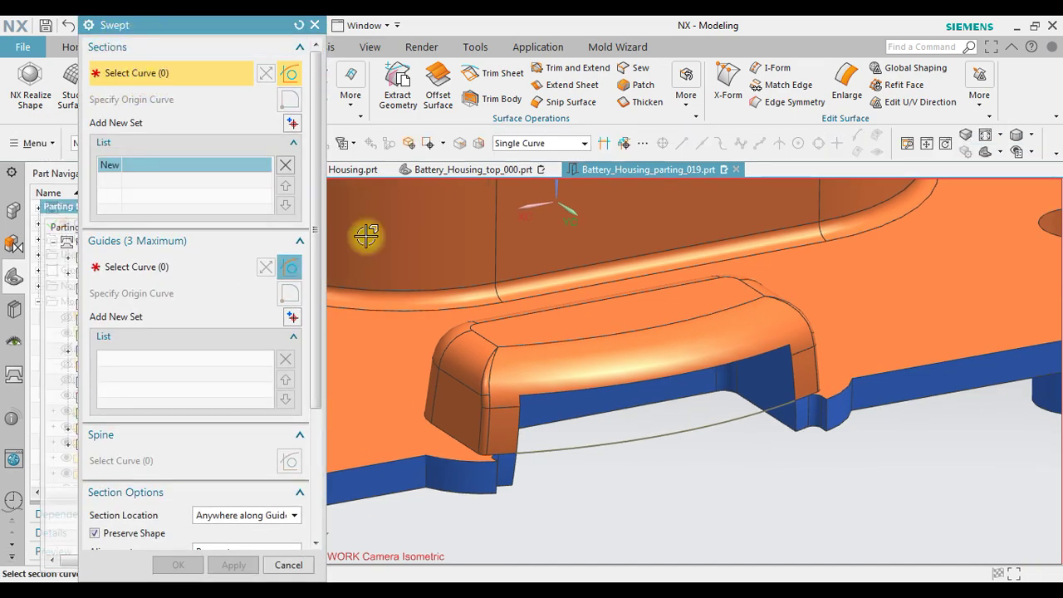
scroll(487, 379, "up", 6)
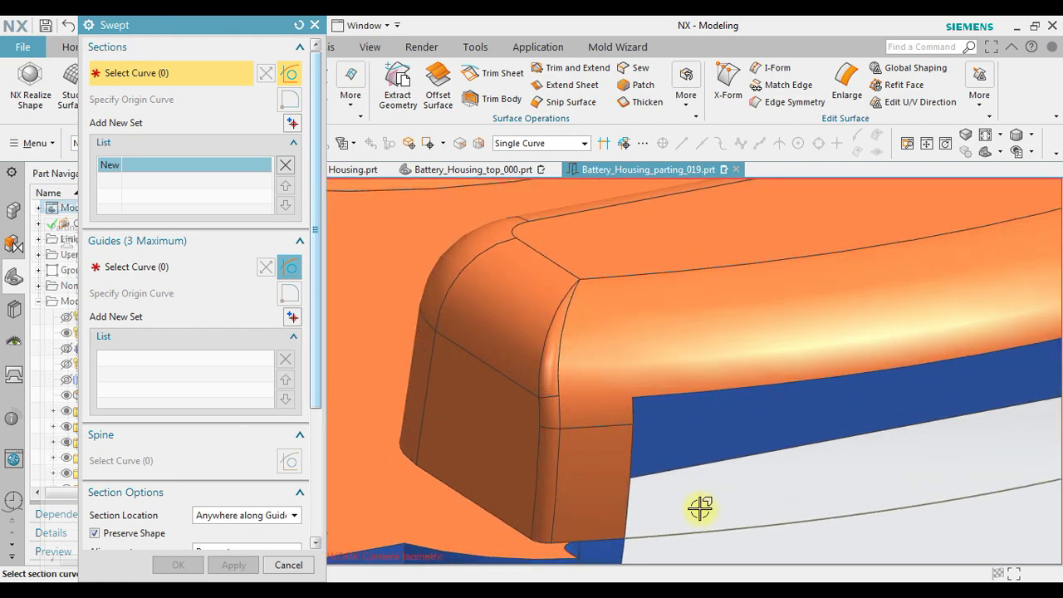
scroll(640, 540, "up", 3)
left_click(581, 143)
left_click(560, 159)
left_click(618, 461)
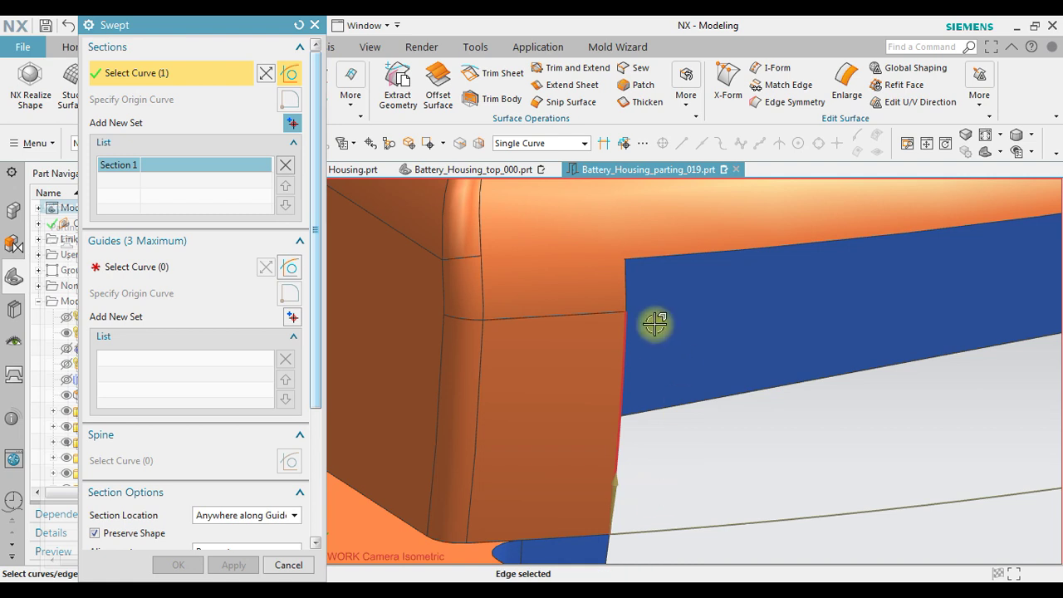
left_click(636, 414)
scroll(546, 408, "down", 4)
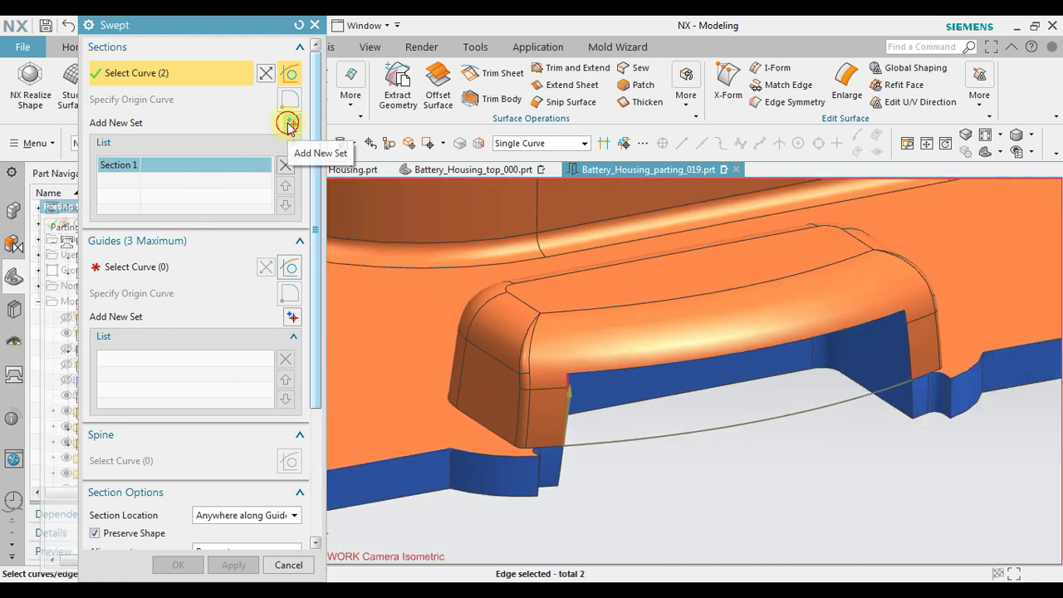
- Add a second sweep section from the two connected side edges at the opposite end of the tab's opening
left_click(288, 125)
scroll(968, 339, "up", 5)
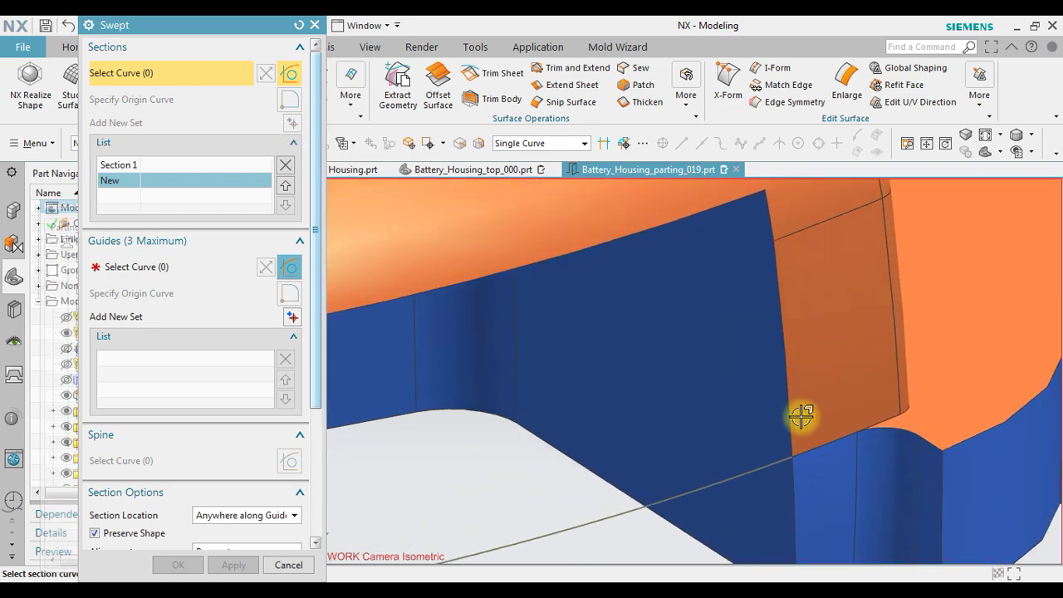
left_click(790, 430)
left_click(771, 210)
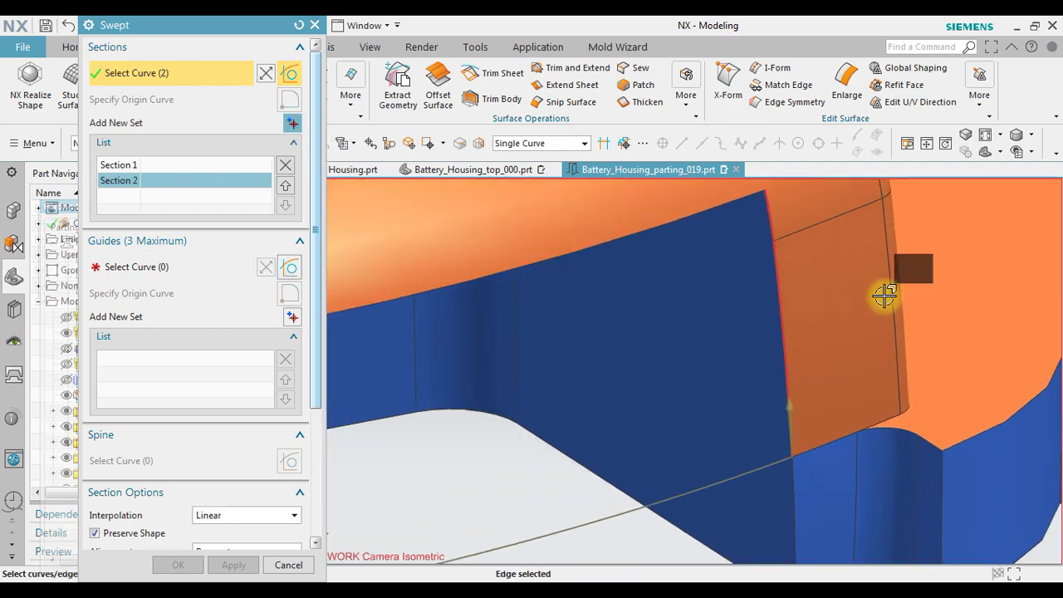
scroll(885, 299, "down", 6)
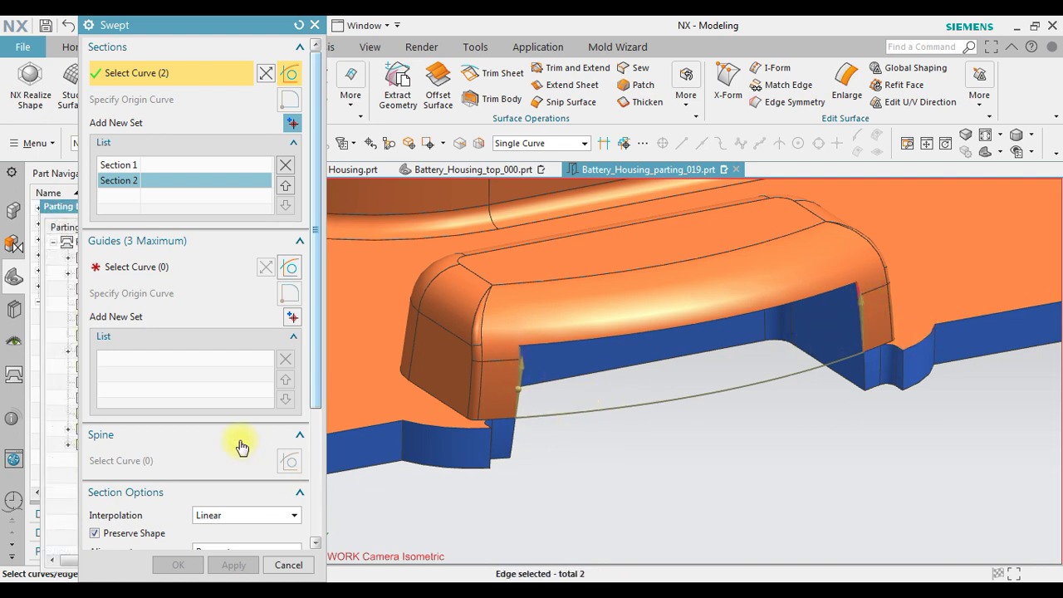
- Define two sweep guides: the upper edge of the tab's opening and the bridge curve along its lower side
left_click(200, 274)
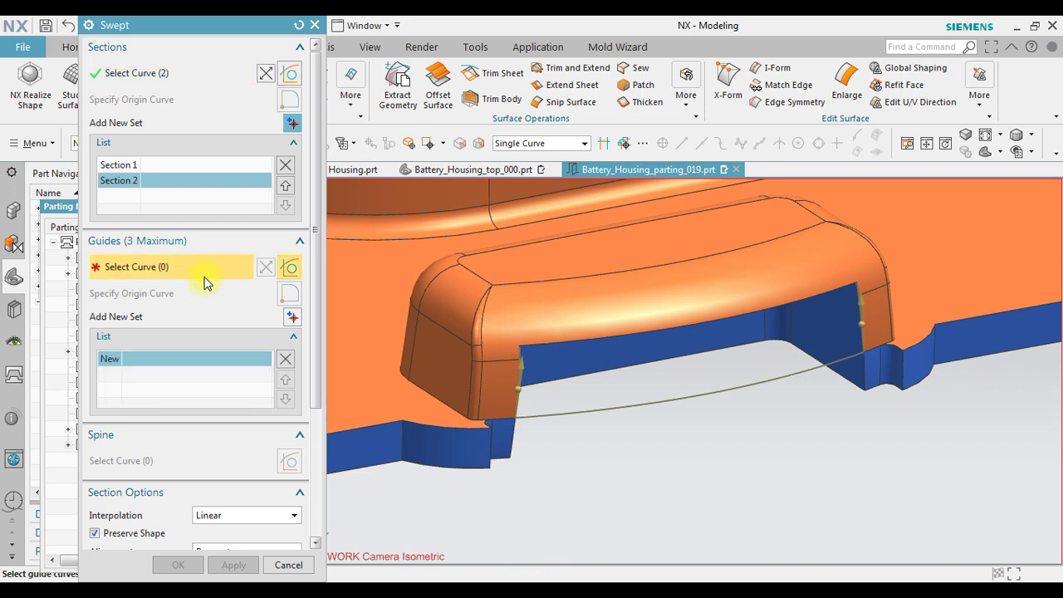
left_click(511, 143)
left_click(519, 158)
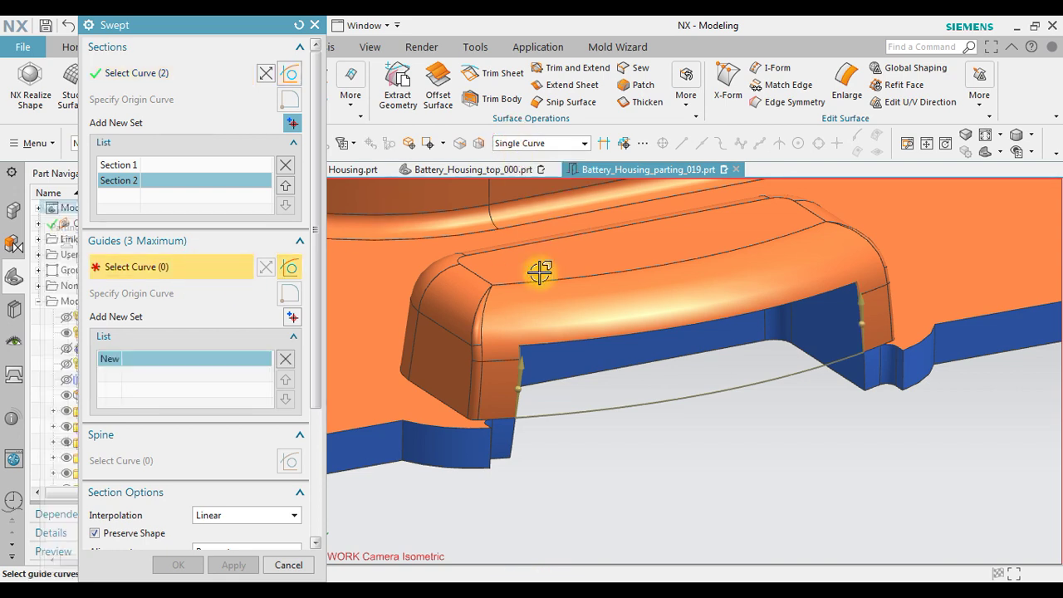
scroll(531, 353, "up", 3)
left_click(515, 335)
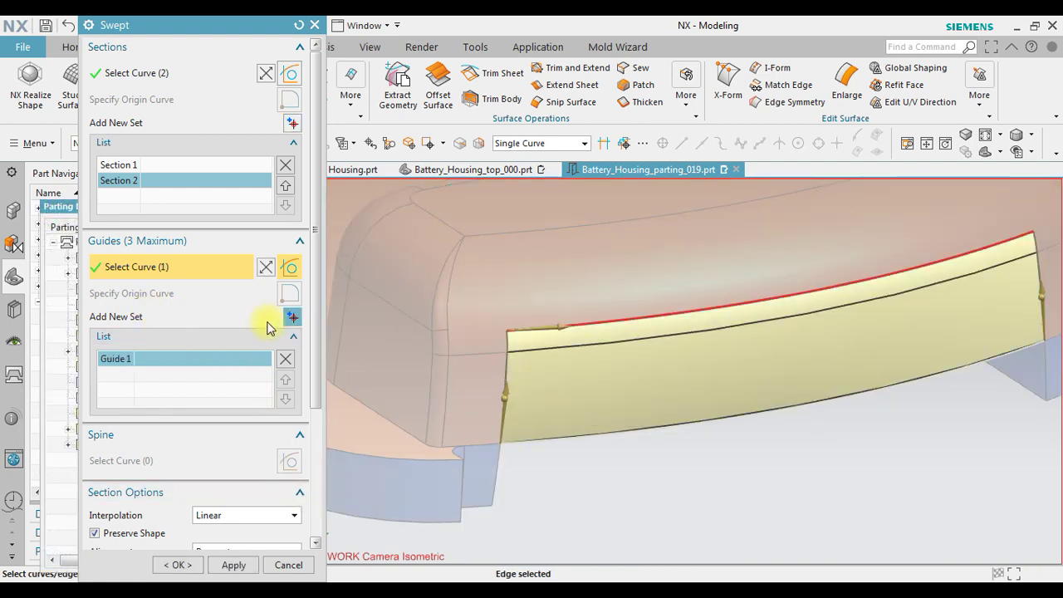
left_click(292, 316)
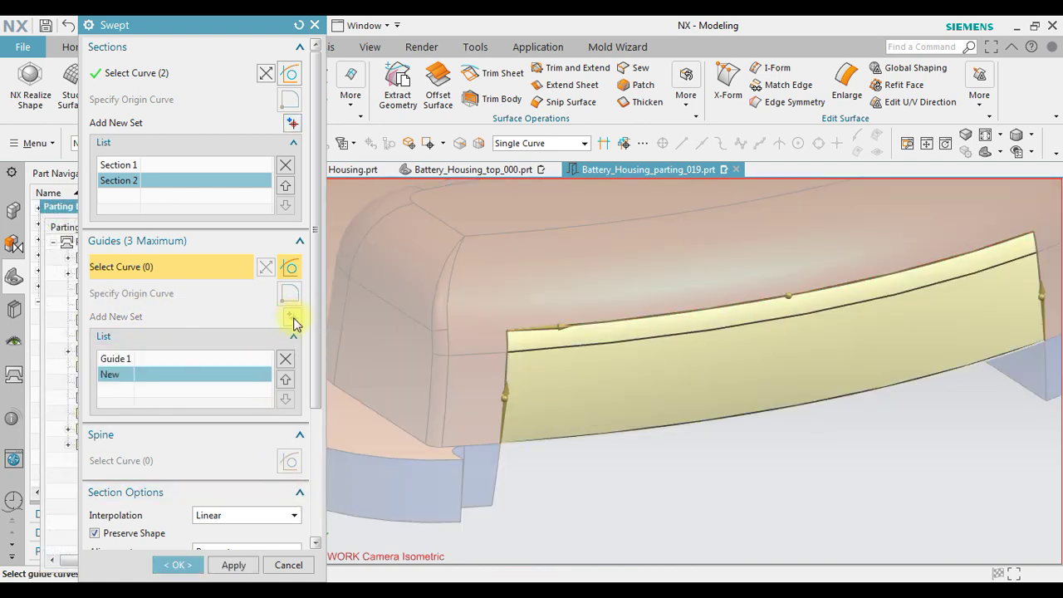
left_click(521, 443)
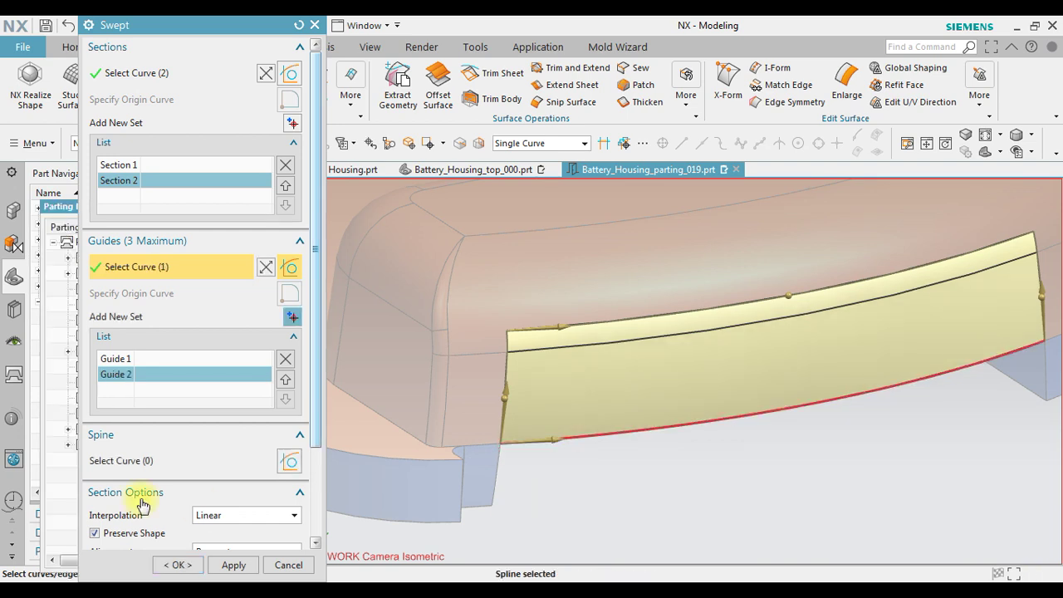
- Compare the sweep preview with Preserve Shape off and on, and create the surface with Preserve Shape enabled
scroll(131, 387, "down", 1)
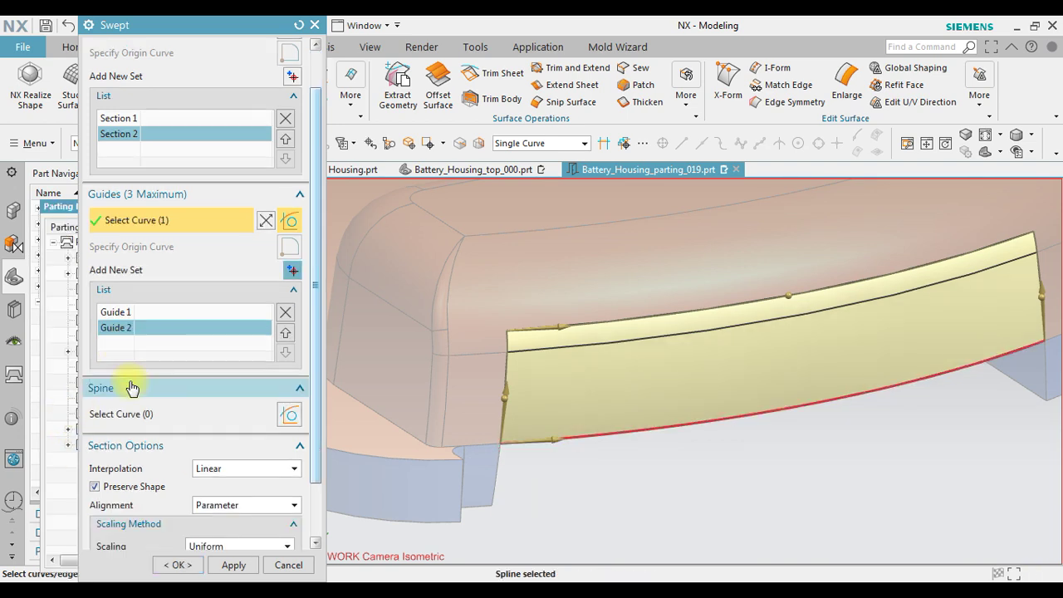
scroll(318, 432, "down", 1)
scroll(318, 433, "down", 1)
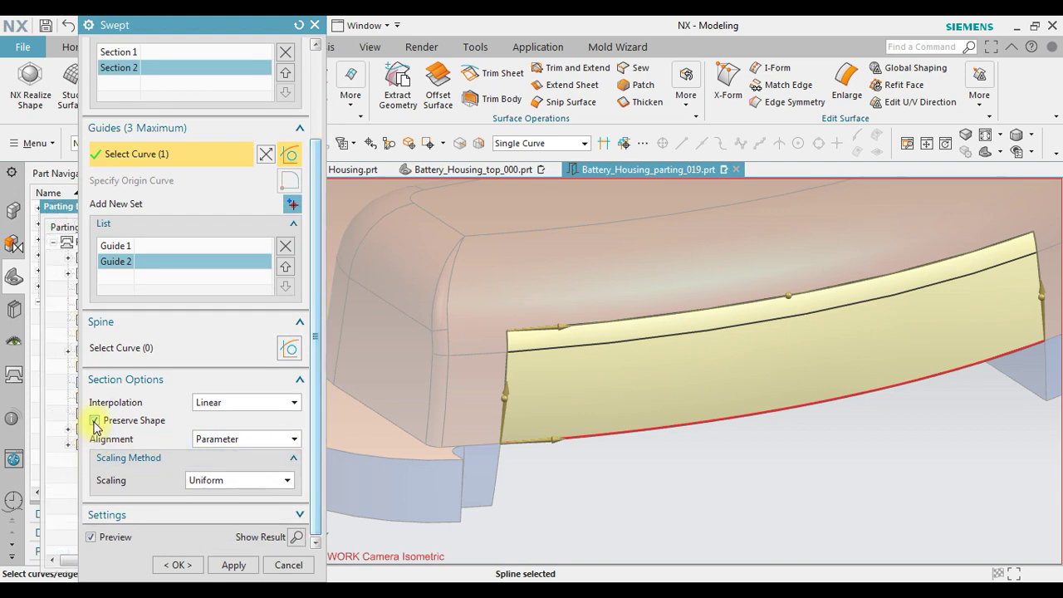
left_click(95, 422)
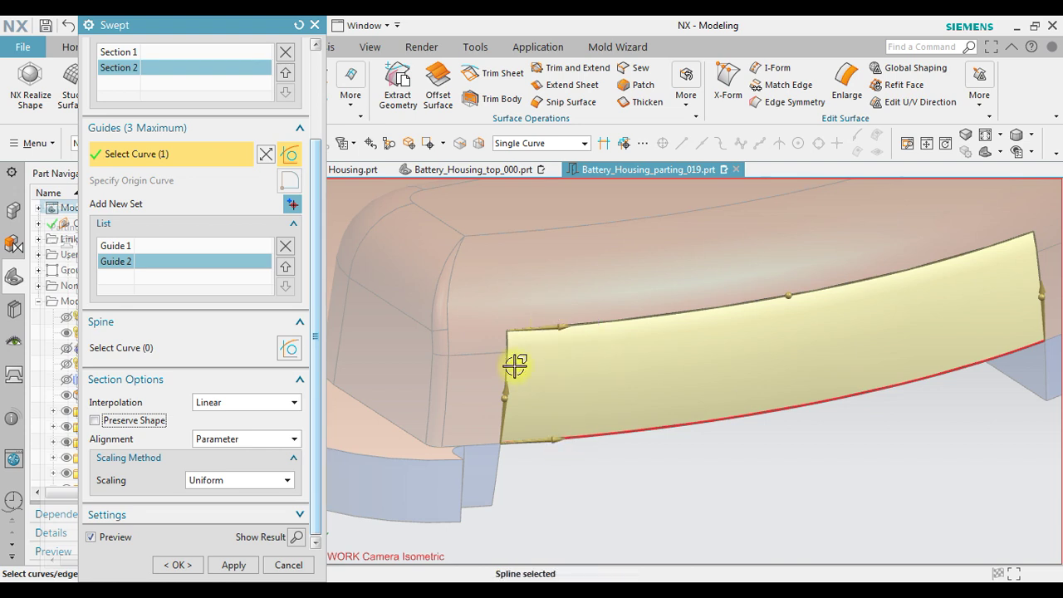
left_click(95, 421)
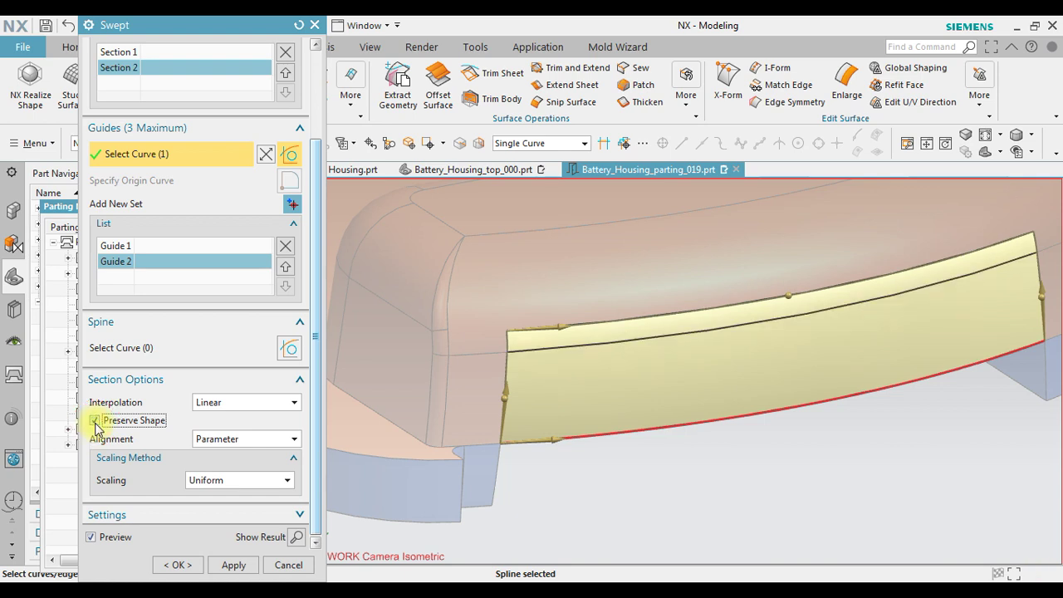
scroll(534, 401, "down", 1)
scroll(564, 381, "up", 1)
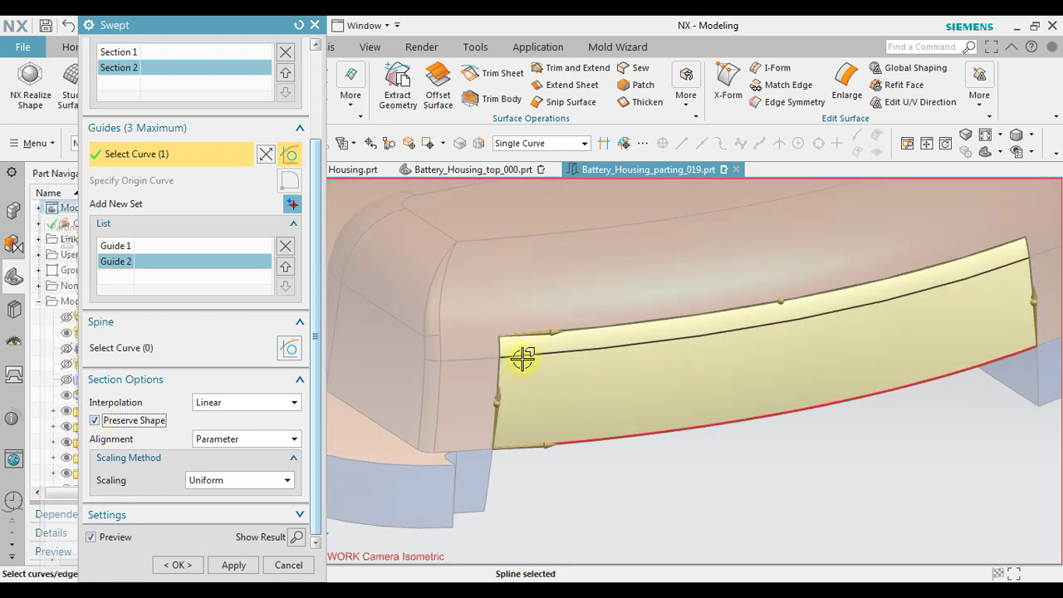
left_click(181, 566)
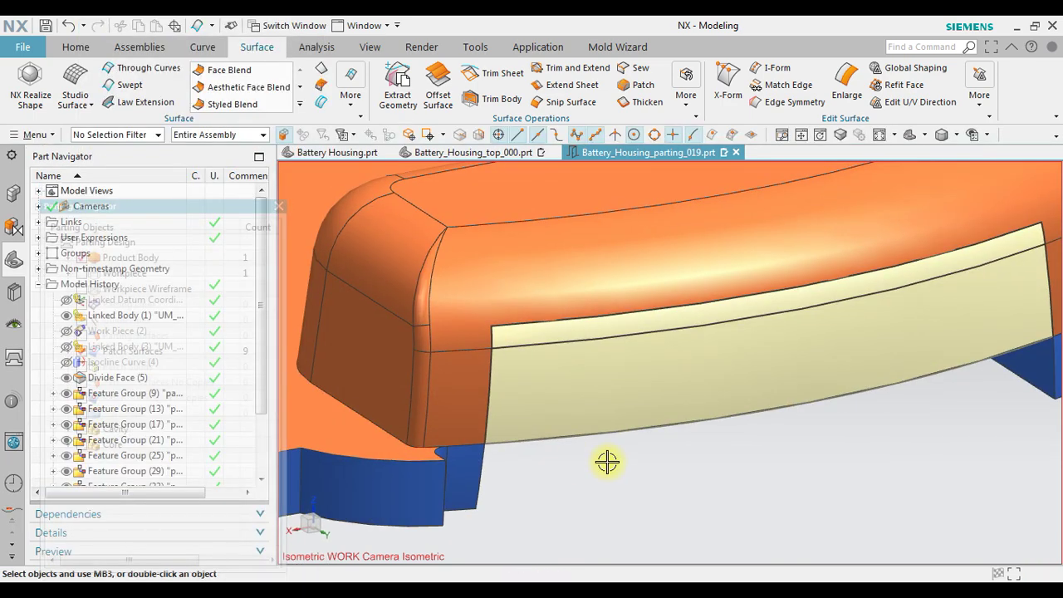
- Add the swept sheet on the side tab to the patch surfaces with Edit Parting and Patch Surface
scroll(686, 477, "down", 5)
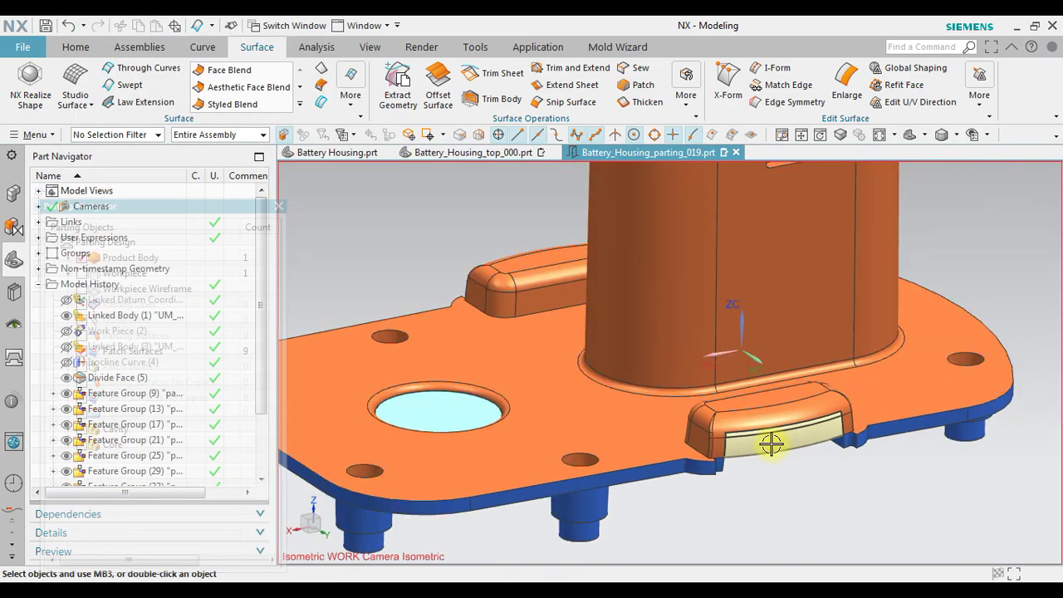
scroll(824, 435, "down", 2)
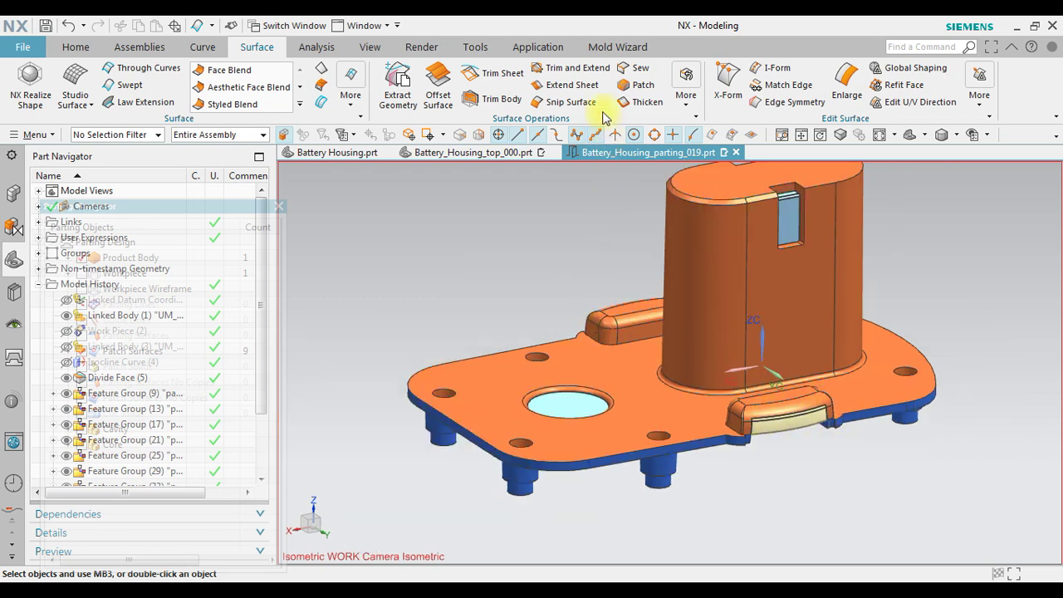
left_click(610, 47)
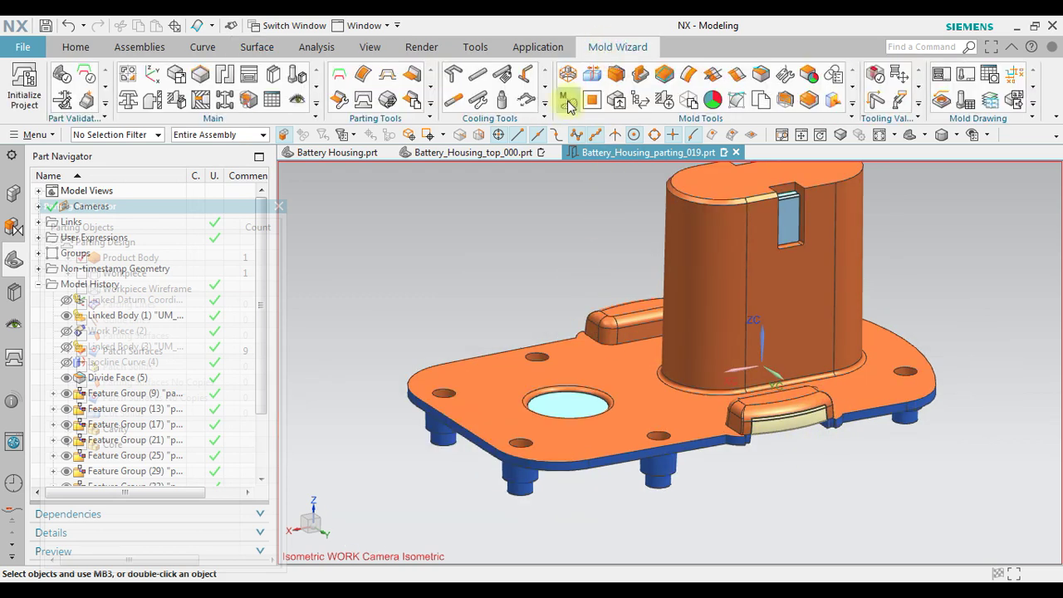
left_click(433, 102)
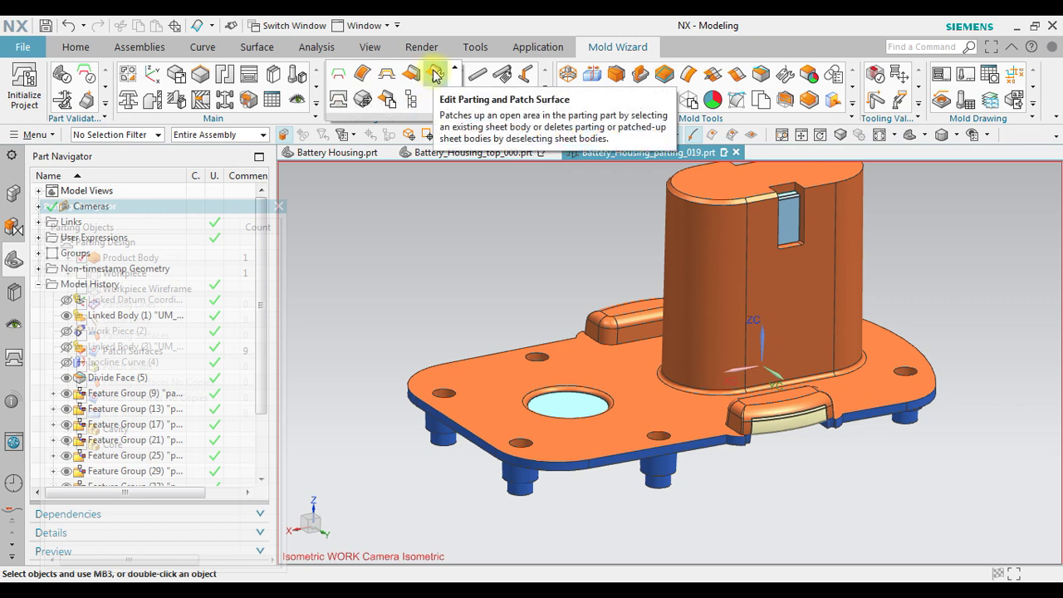
left_click(435, 74)
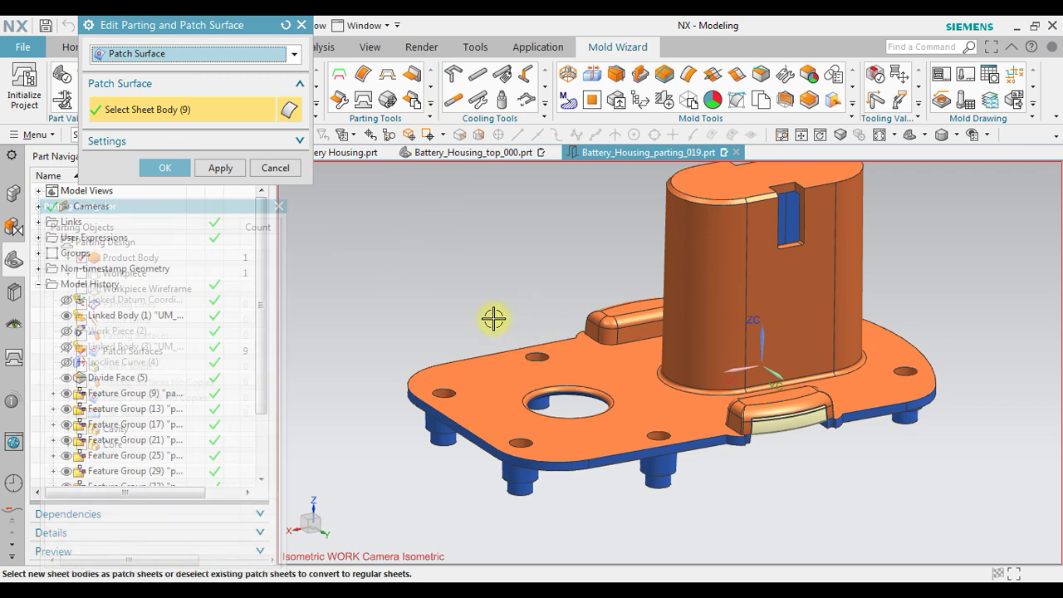
left_click(286, 30)
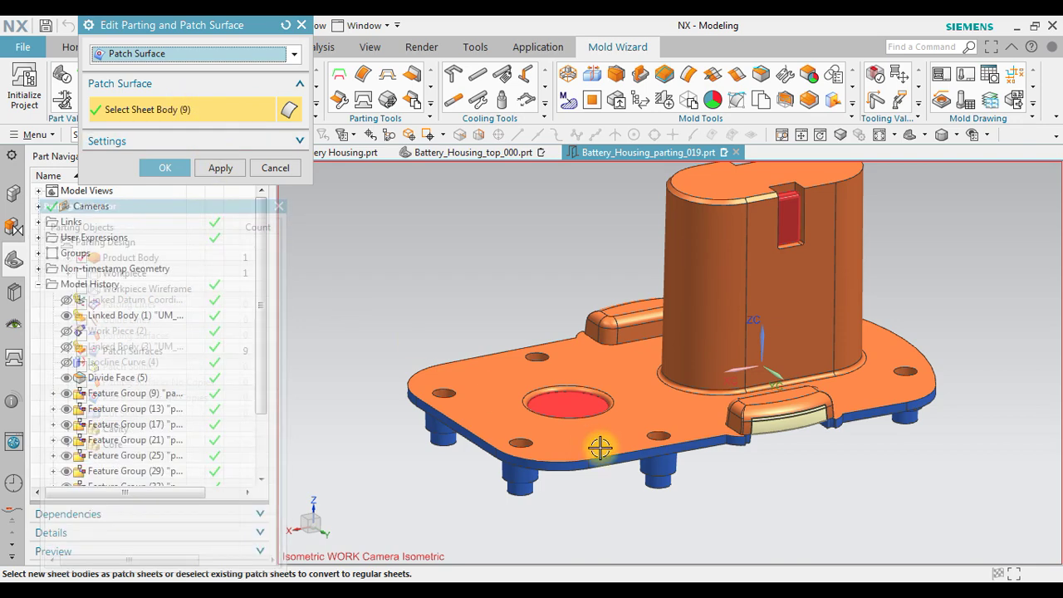
scroll(772, 441, "up", 3)
left_click(810, 397)
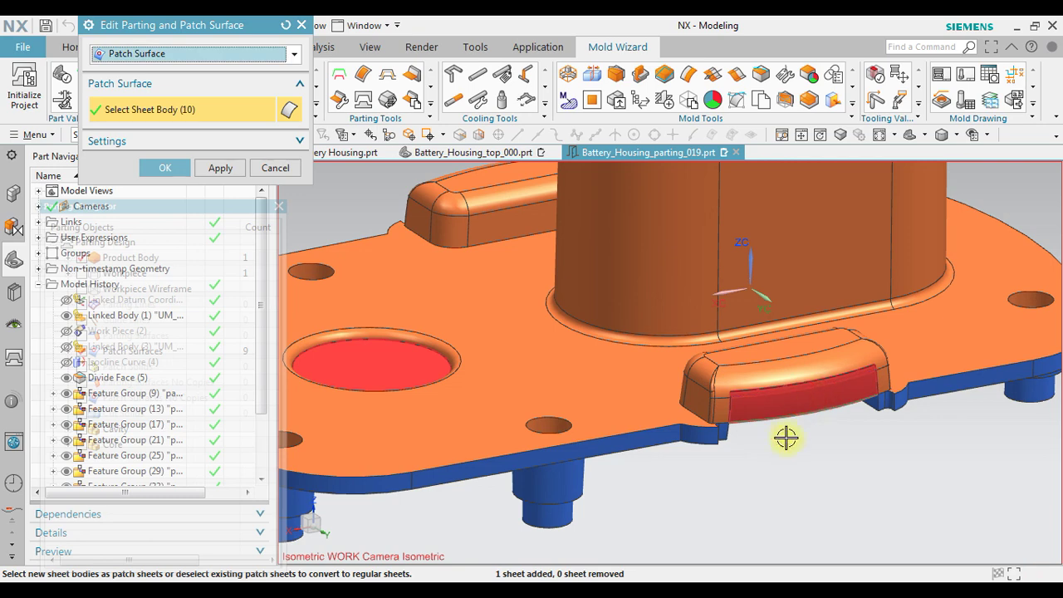
left_click(162, 169)
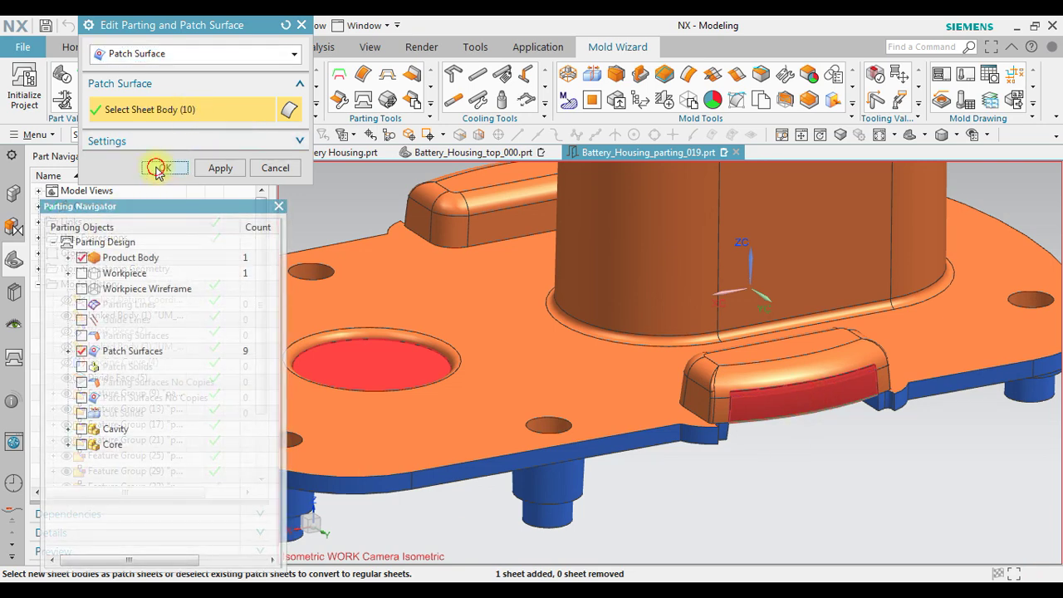
- Hide the product body to check the isolated patch surfaces including the side tab's sheet, and show the body again
scroll(790, 511, "down", 3)
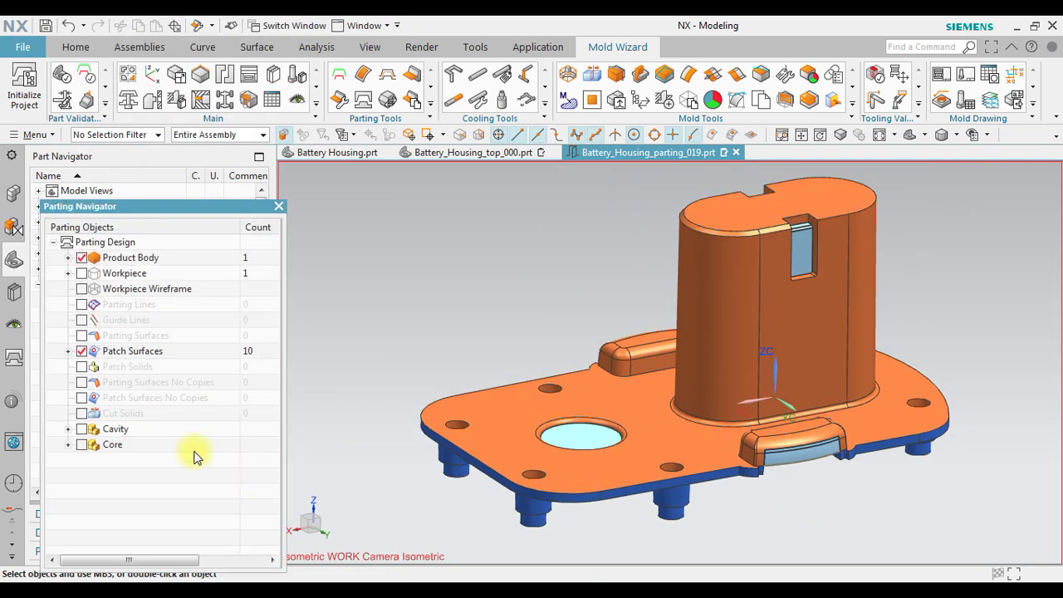
left_click(81, 257)
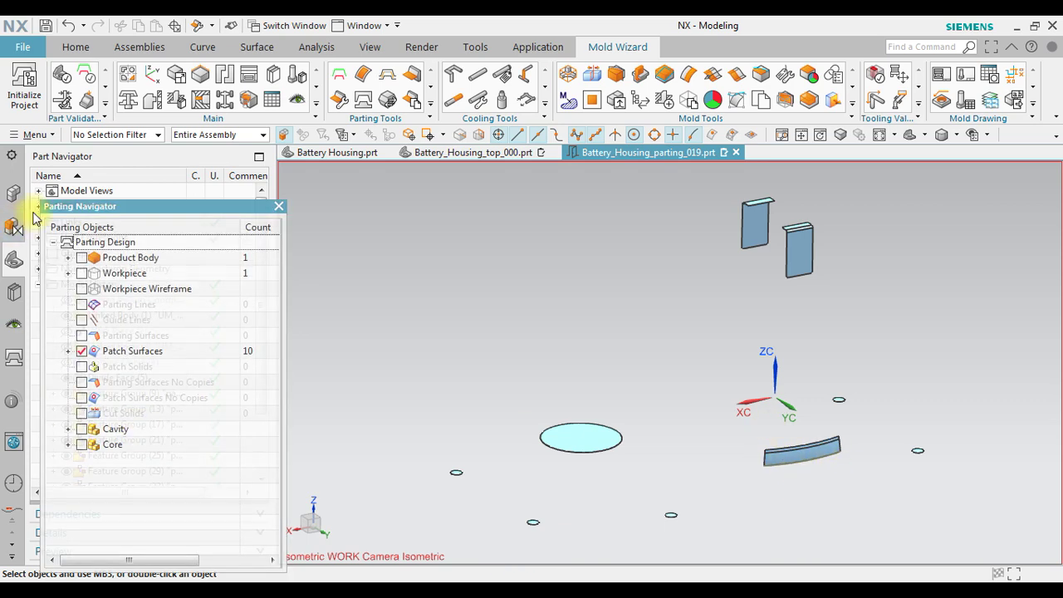
left_click(87, 258)
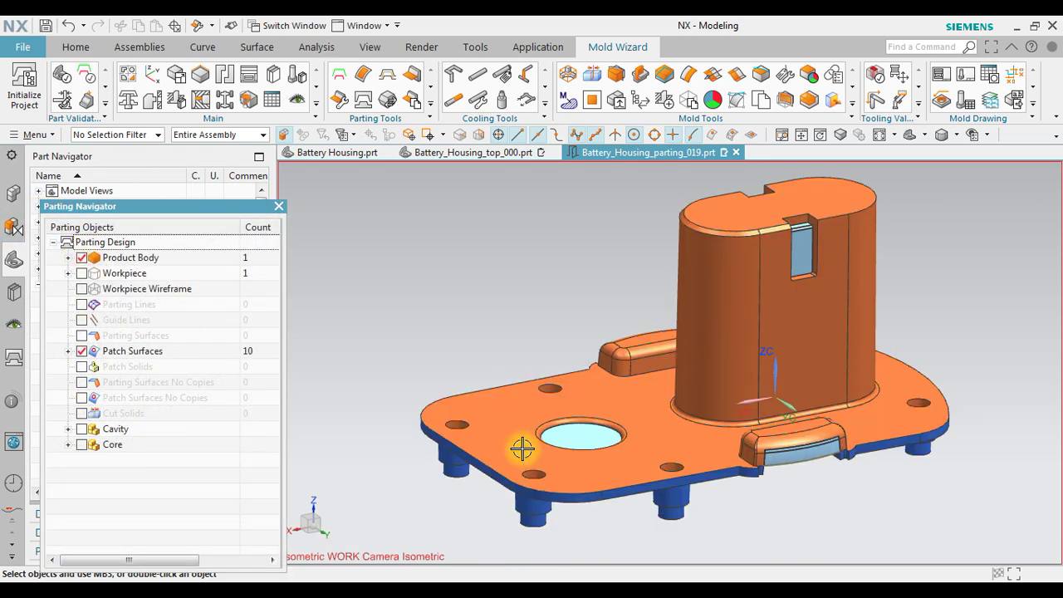
- Start a Bridge Curve at the unpatched opposite side tab, using the bottom edge of its near end wall as the start object
middle_click_drag(653, 410, 782, 368)
mouse_move(806, 404)
middle_mouse_down()
mouse_move(826, 380)
mouse_move(819, 400)
middle_mouse_up()
scroll(583, 385, "down", 3)
scroll(583, 384, "up", 2)
middle_click_drag(609, 396, 703, 463)
scroll(703, 463, "up", 5)
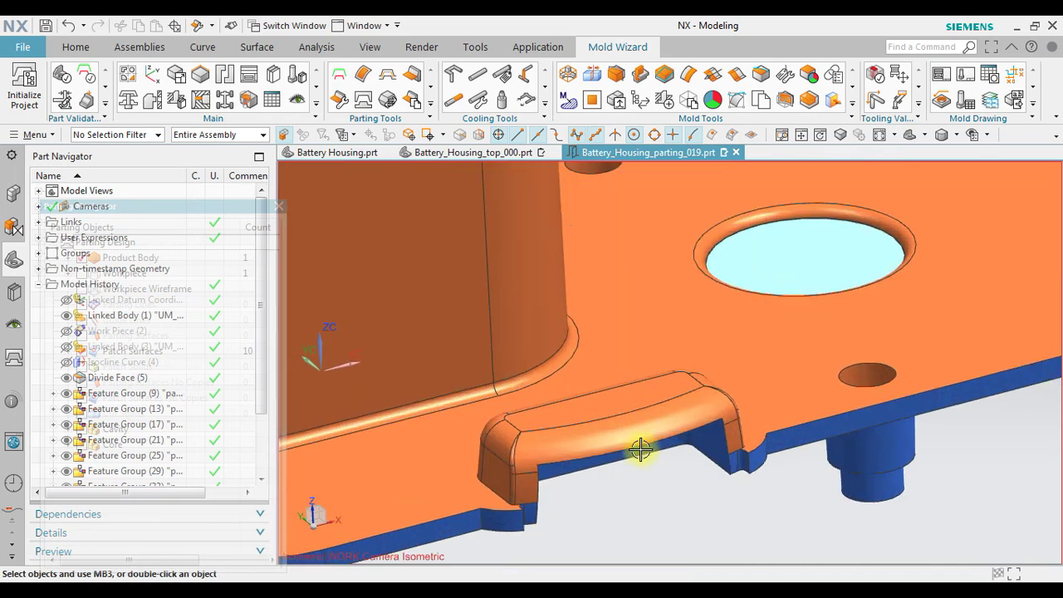
scroll(564, 534, "up", 1)
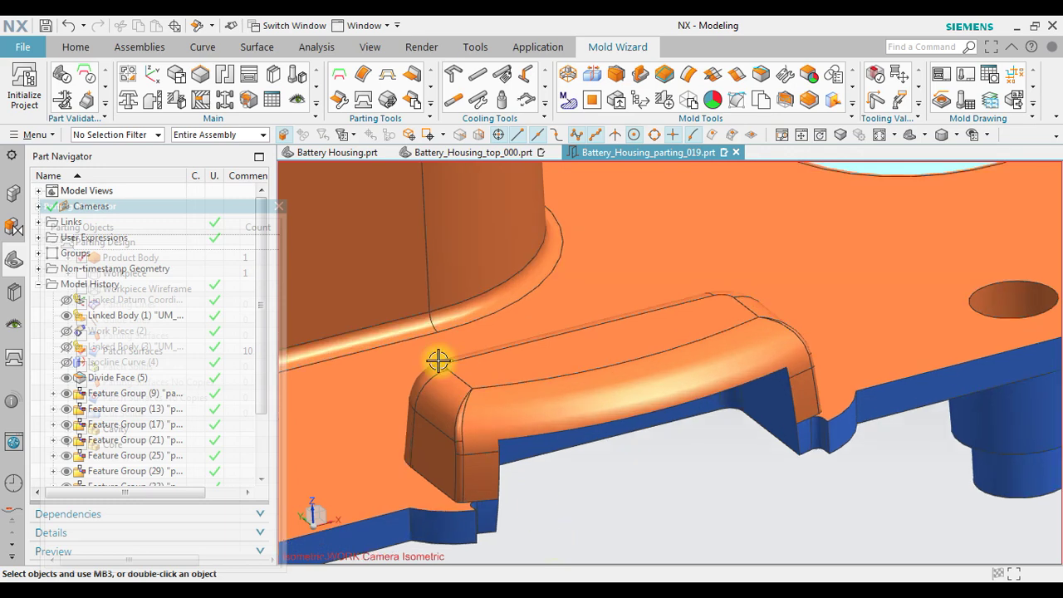
left_click(207, 50)
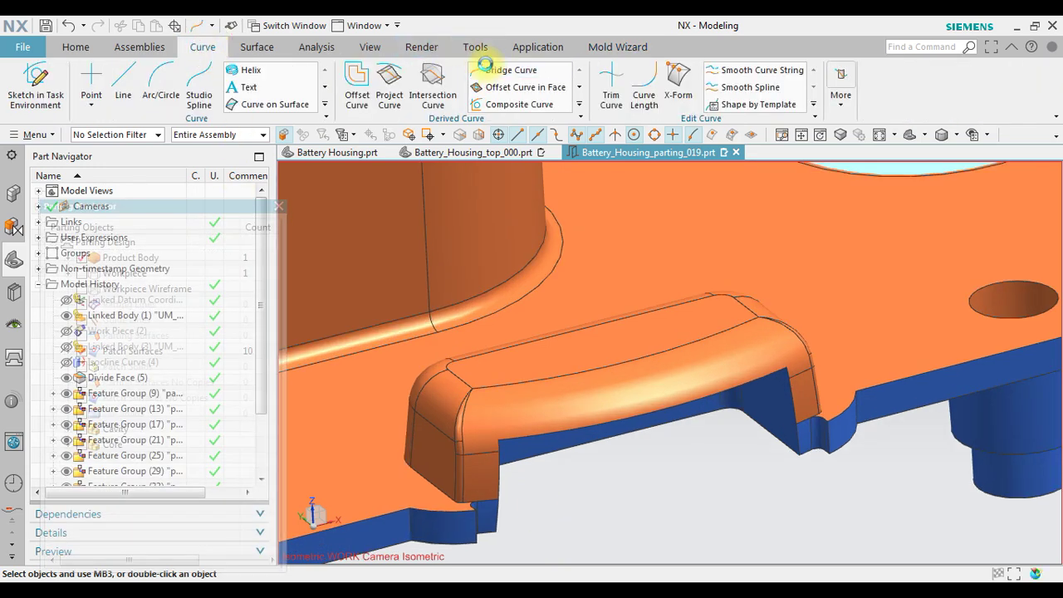
left_click(486, 69)
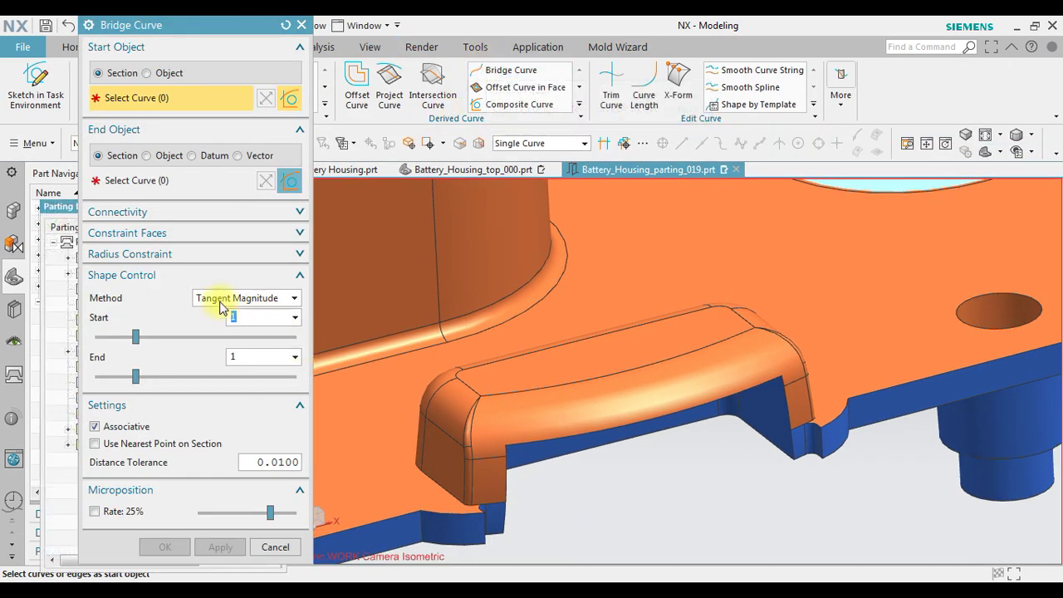
left_click(138, 99)
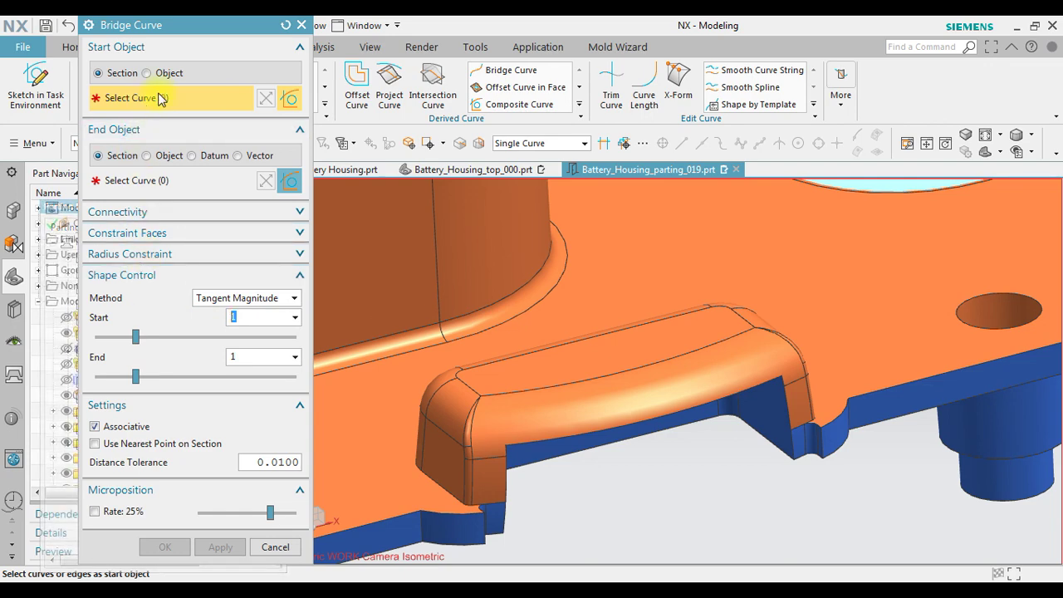
scroll(527, 510, "up", 5)
left_click(533, 526)
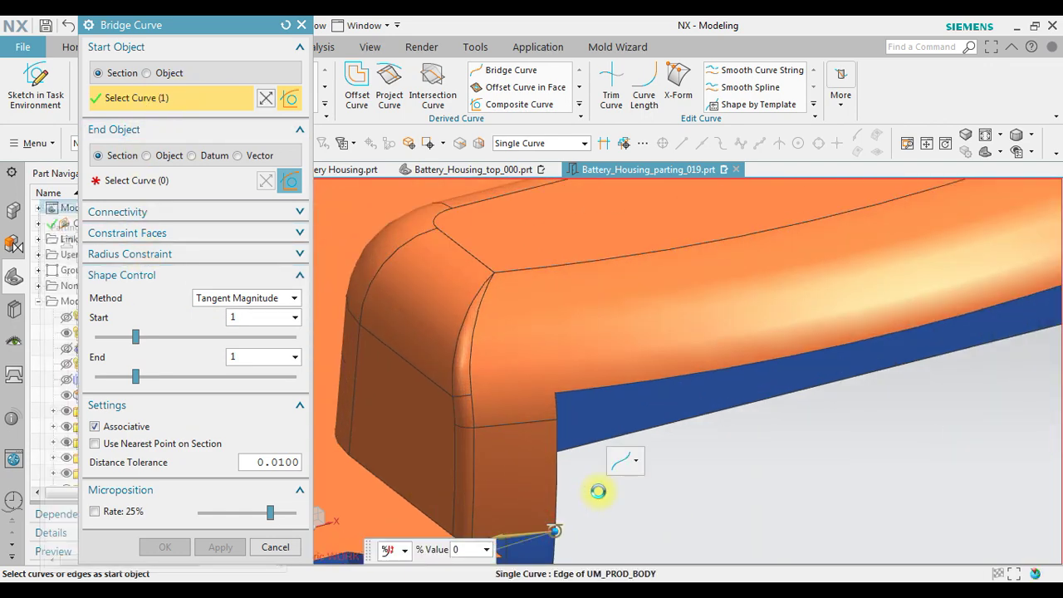
- Use the bottom edge of the tab's far end wall as the end object and create the bridge curve with the Tangent Magnitude method
scroll(596, 474, "down", 3)
left_click(124, 181)
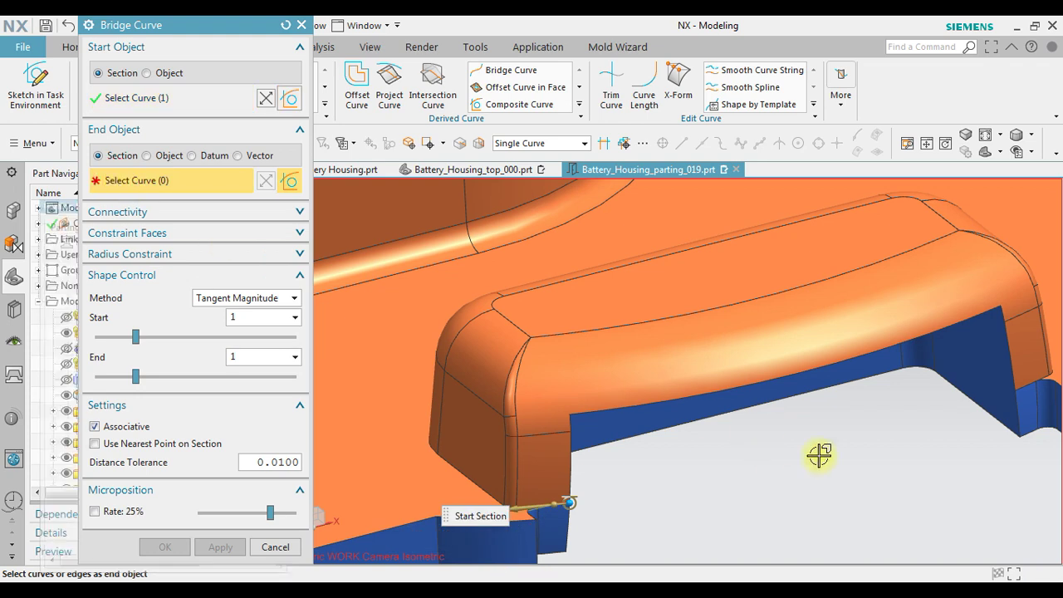
left_click(1016, 388)
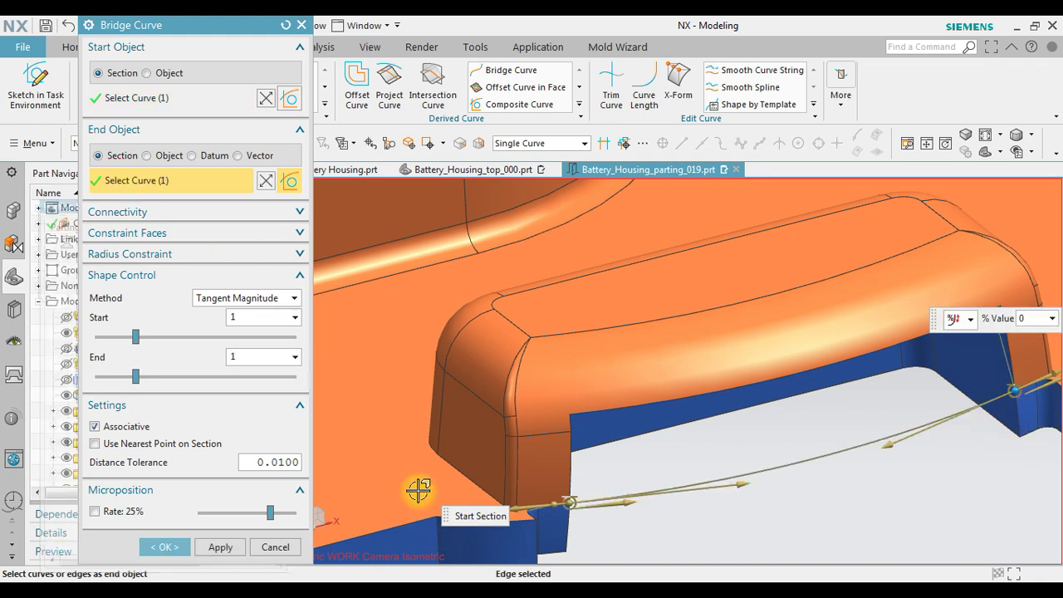
left_click(236, 301)
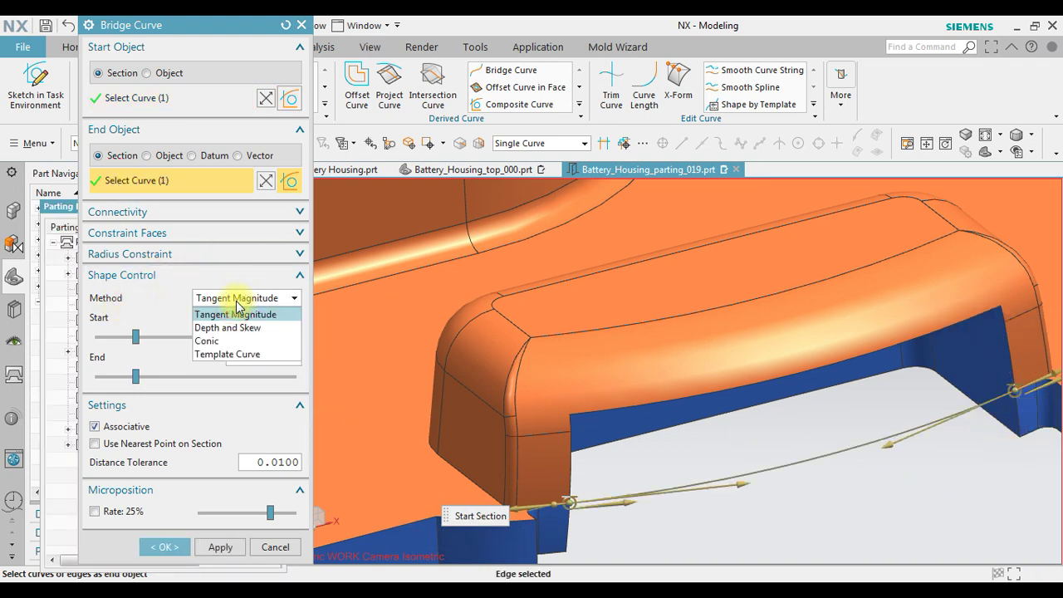
left_click(240, 304)
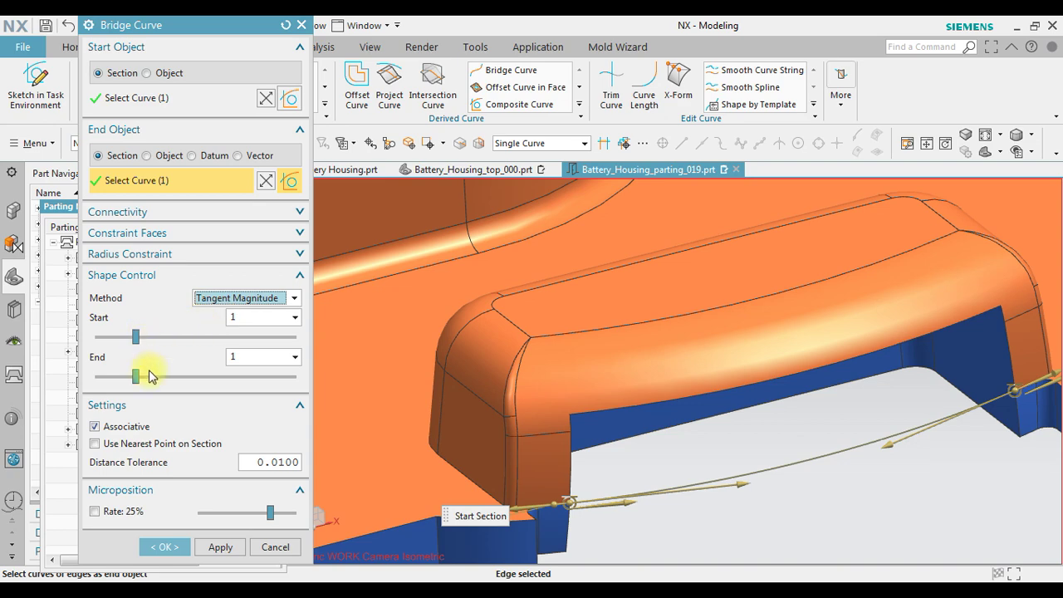
left_click(164, 548)
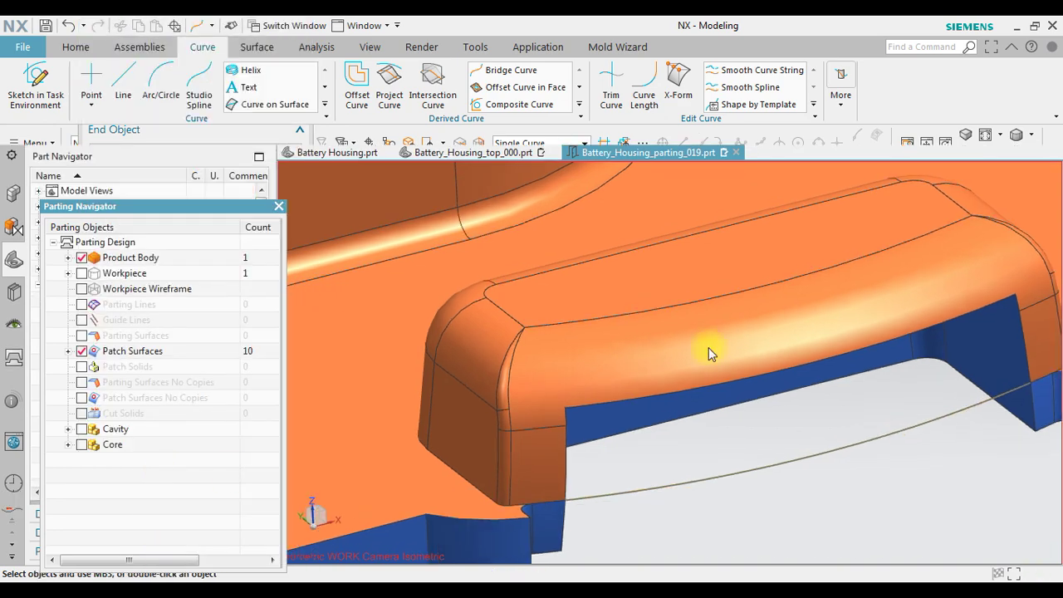
- Start a Swept surface with the two vertical edges at the near end of the tab's opening as the first section
left_click(255, 46)
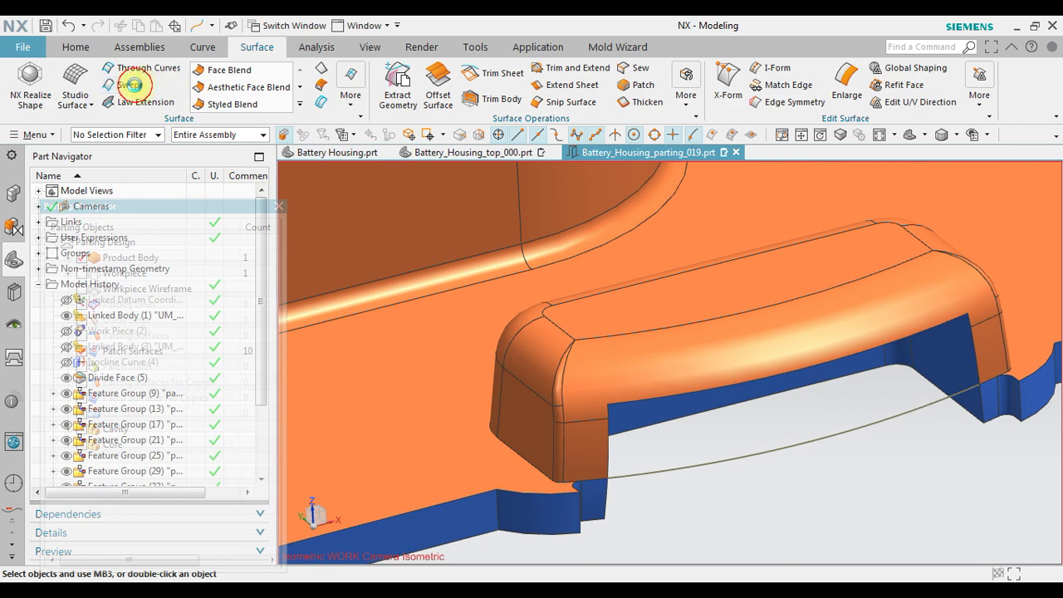
left_click(132, 84)
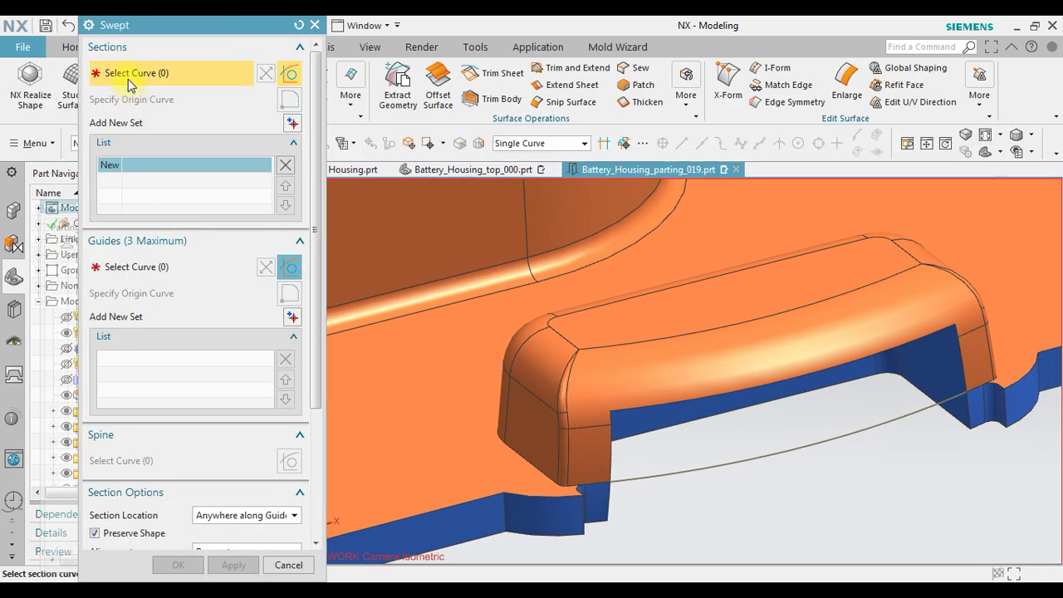
scroll(530, 493, "up", 5)
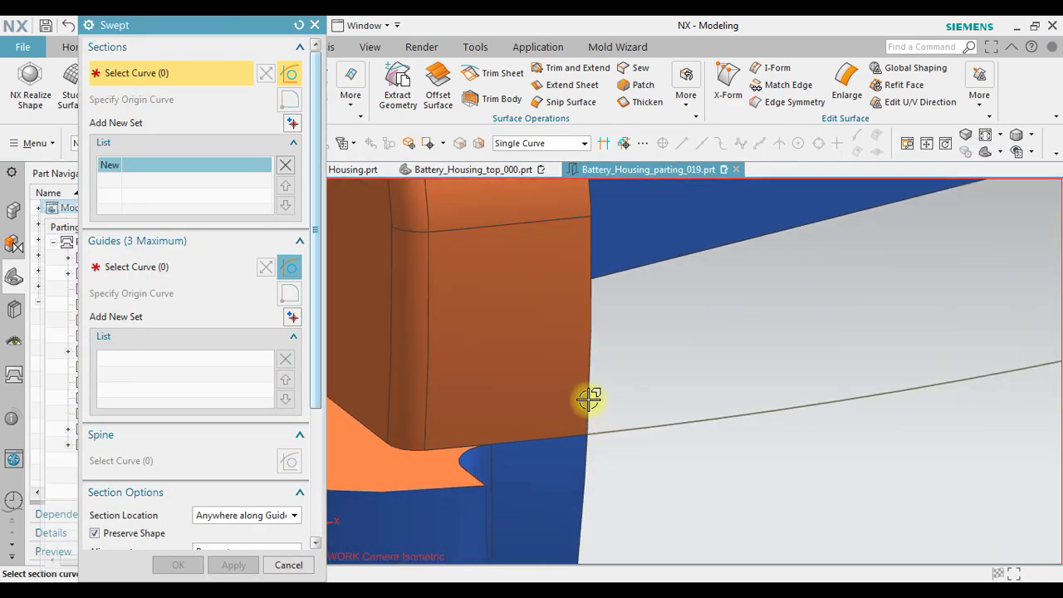
left_click(591, 398)
scroll(620, 349, "up", 5)
left_click(617, 333)
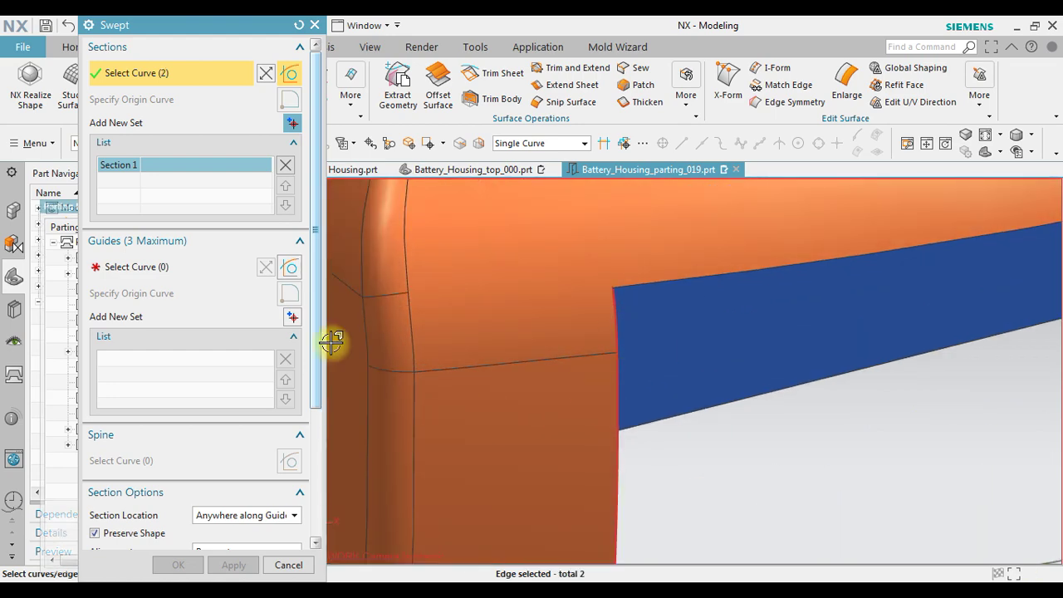
- Add a second sweep section from the two vertical edges at the far end of the tab's opening
left_click(292, 123)
scroll(451, 458, "down", 5)
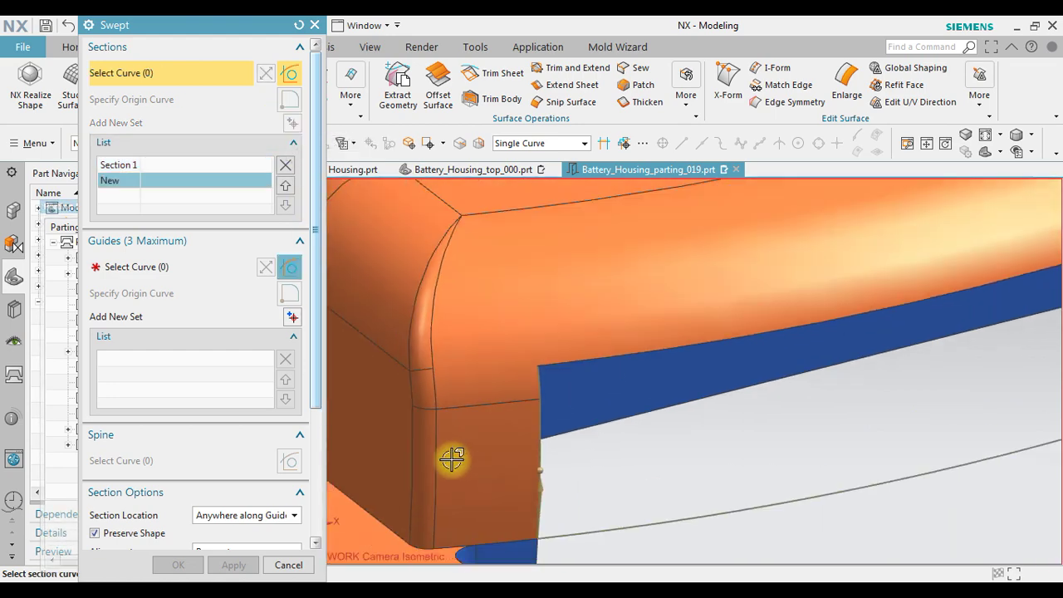
scroll(963, 434, "down", 3)
scroll(843, 408, "up", 5)
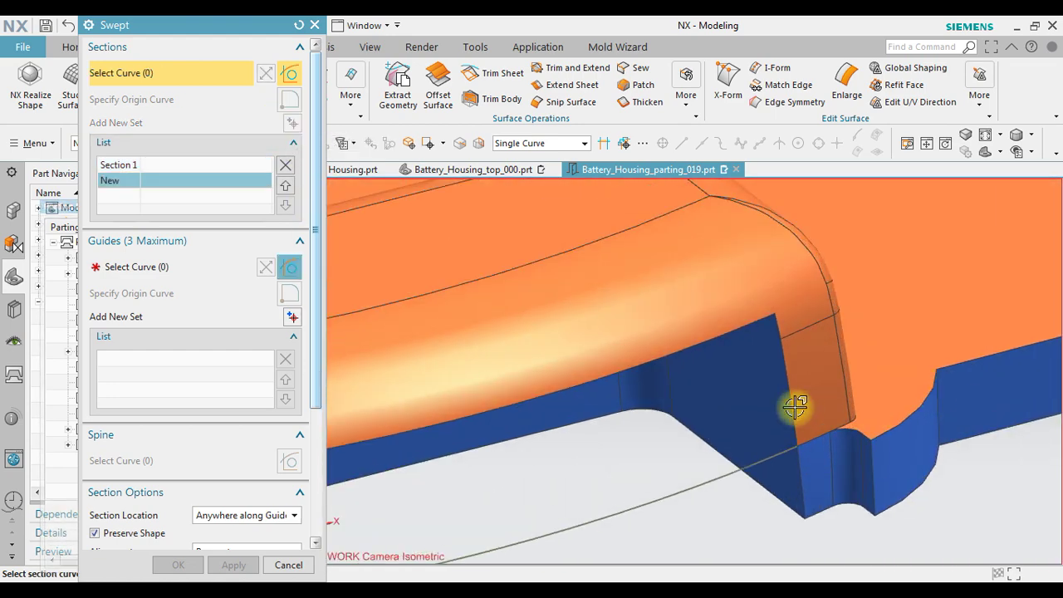
left_click(807, 453)
left_click(782, 328)
- Set the opening's upper edge and the bridge curve as the two guides, and create the swept sheet with Preserve Shape enabled
scroll(904, 317, "down", 5)
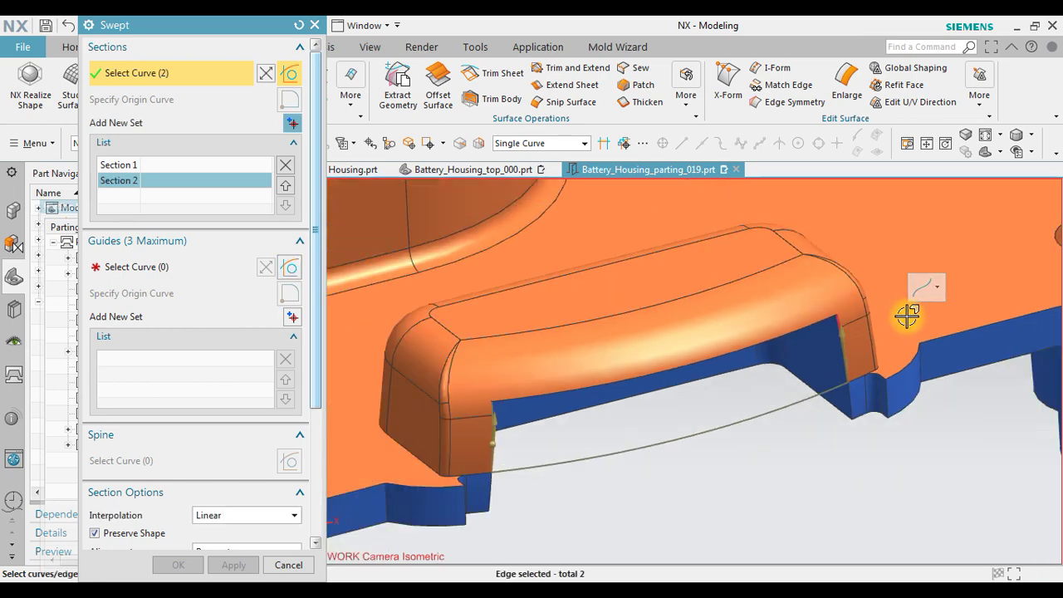
scroll(682, 388, "up", 3)
scroll(622, 408, "down", 2)
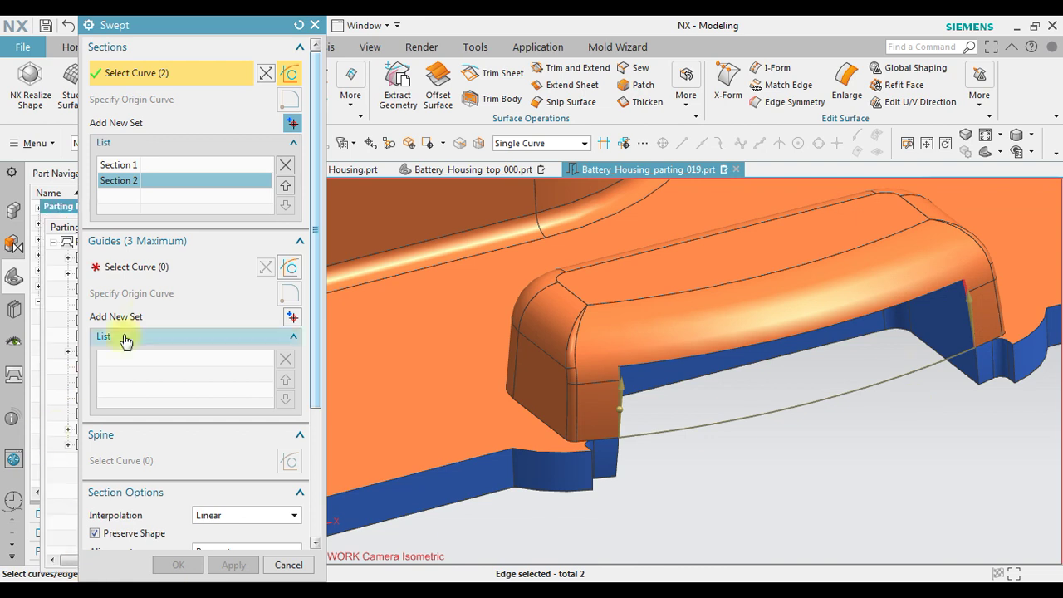
left_click(149, 268)
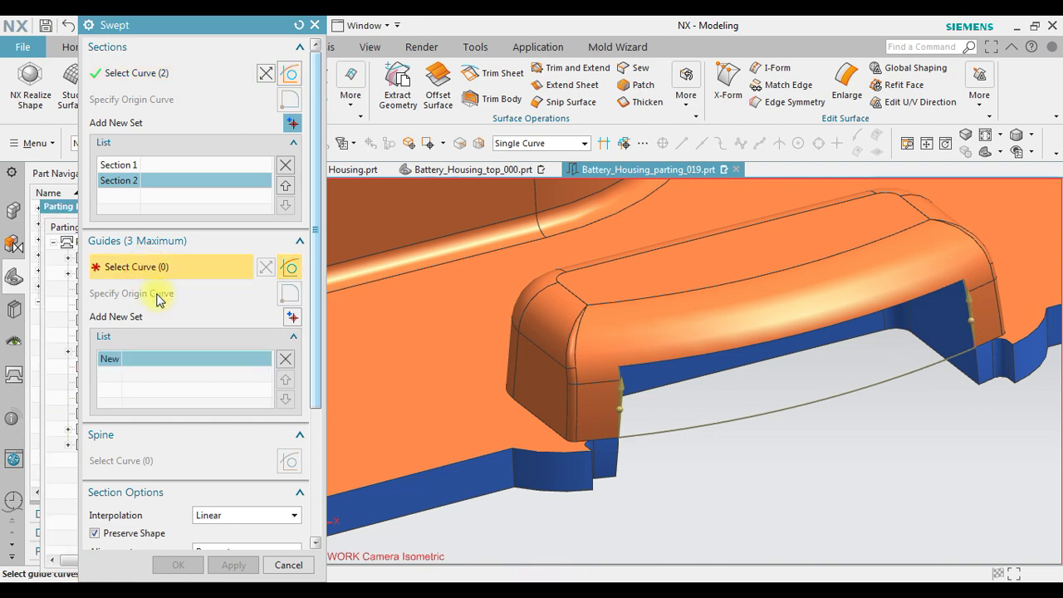
left_click(629, 363)
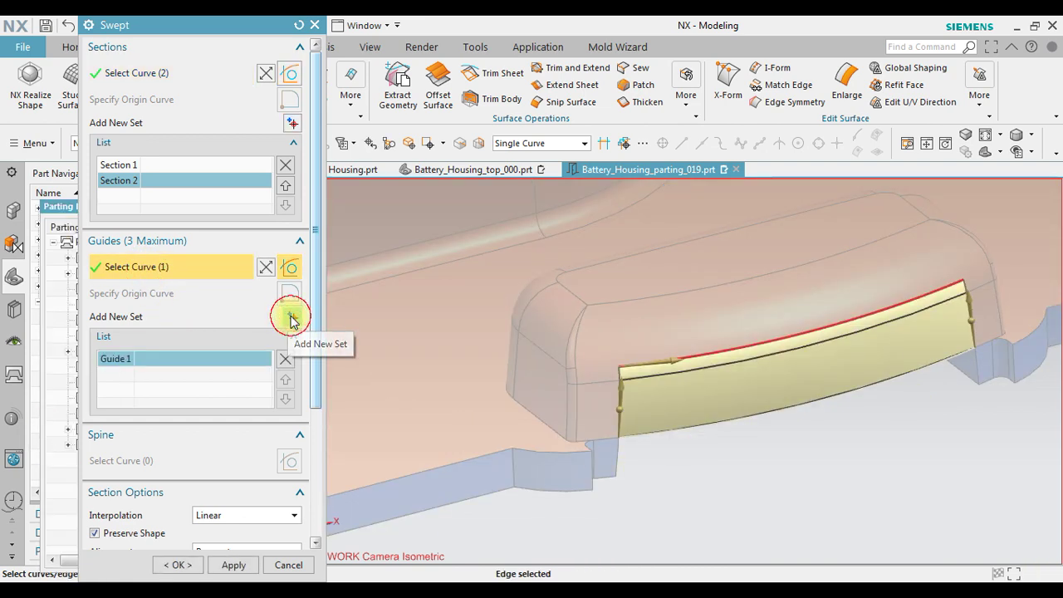
left_click(292, 317)
left_click(651, 430)
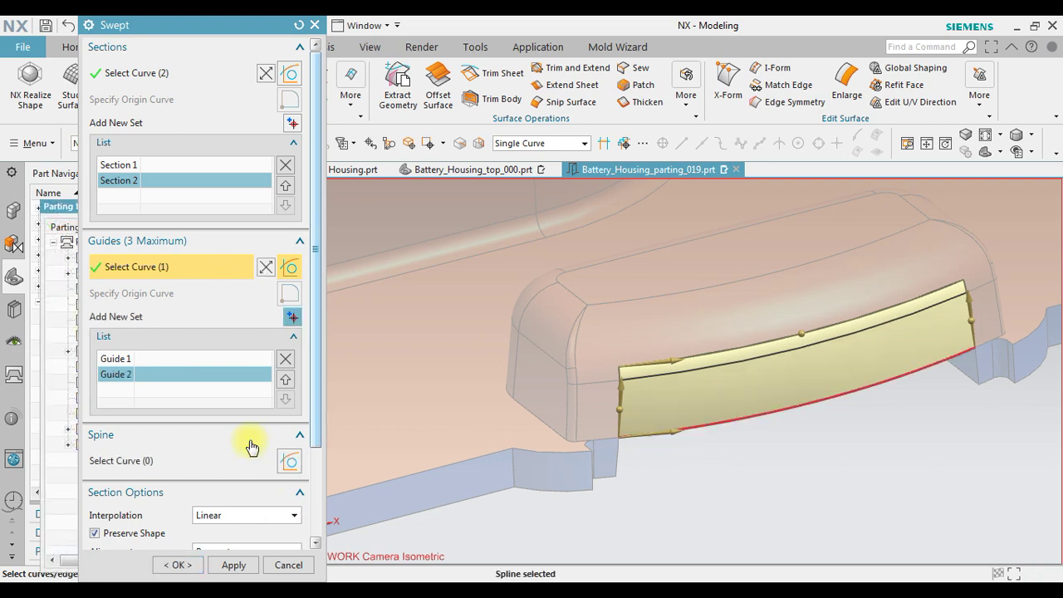
left_click_drag(314, 386, 314, 502)
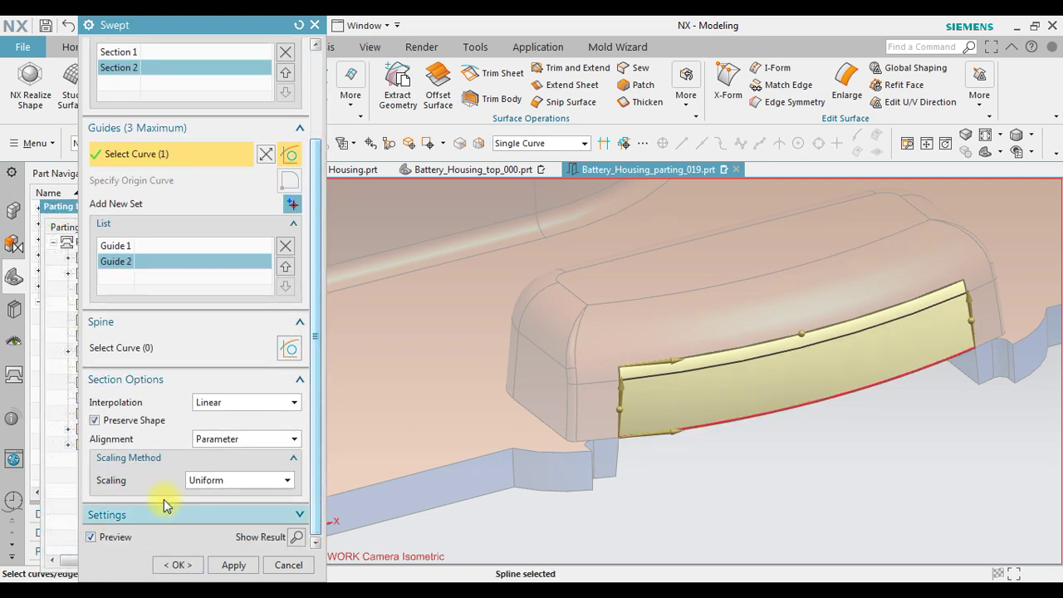
left_click(186, 569)
- Add the new swept sheet on this side tab to the patch surfaces with Edit Parting and Patch Surface
scroll(773, 505, "down", 2)
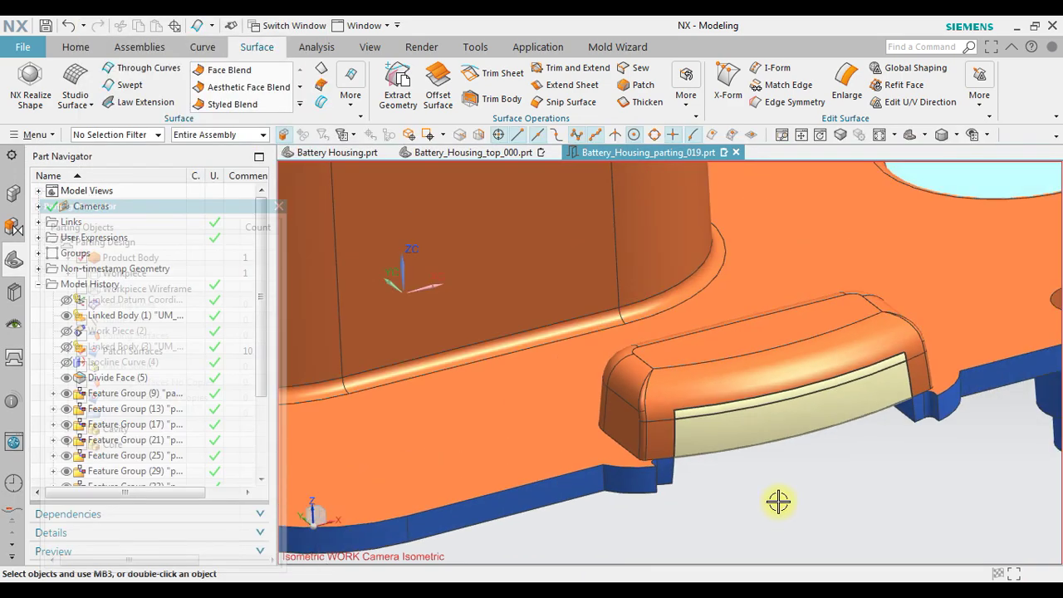
left_click(614, 48)
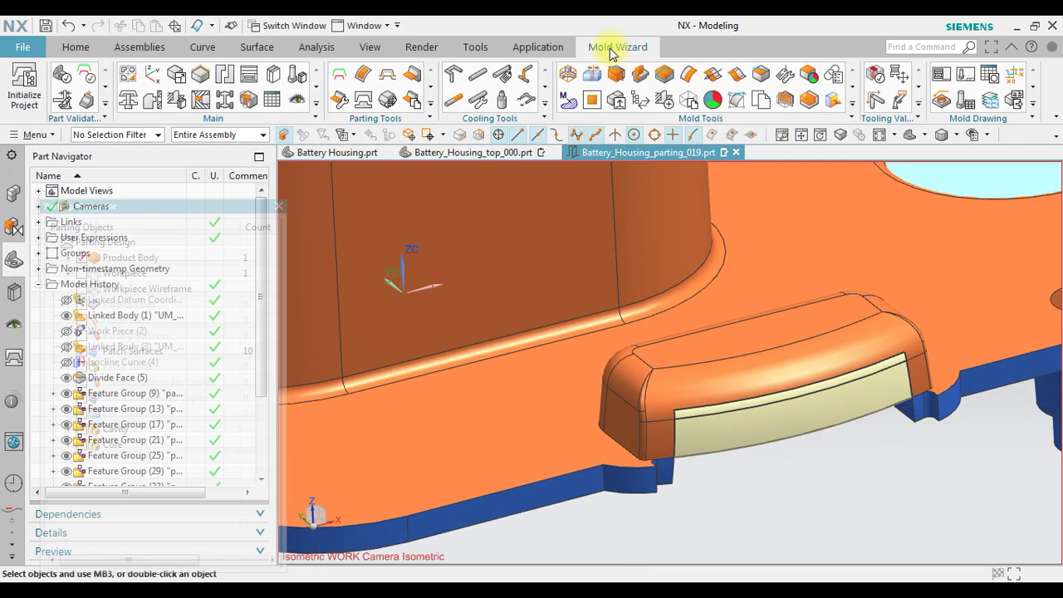
left_click(431, 106)
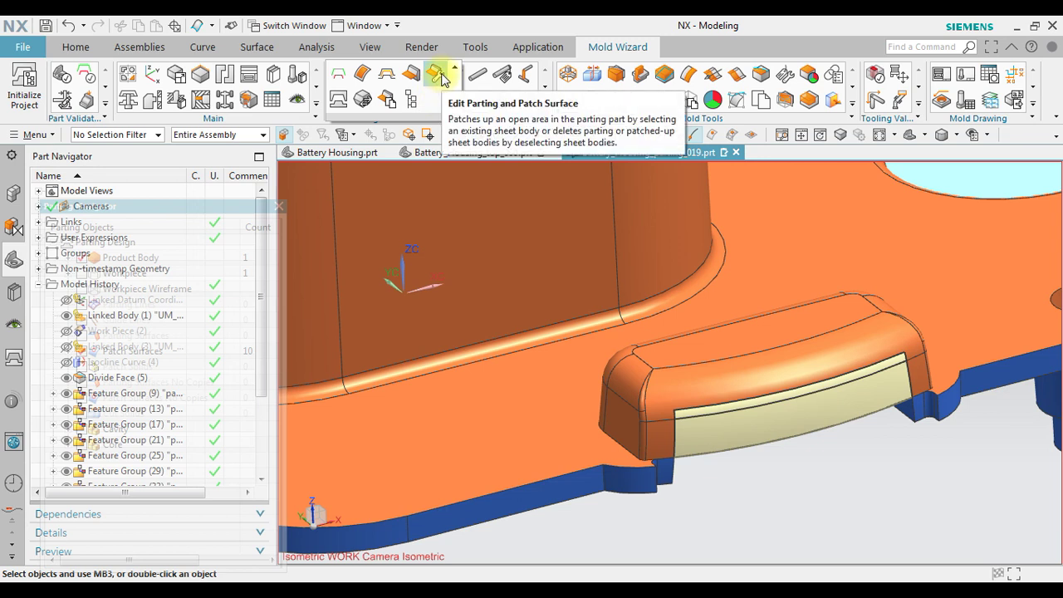
left_click(438, 76)
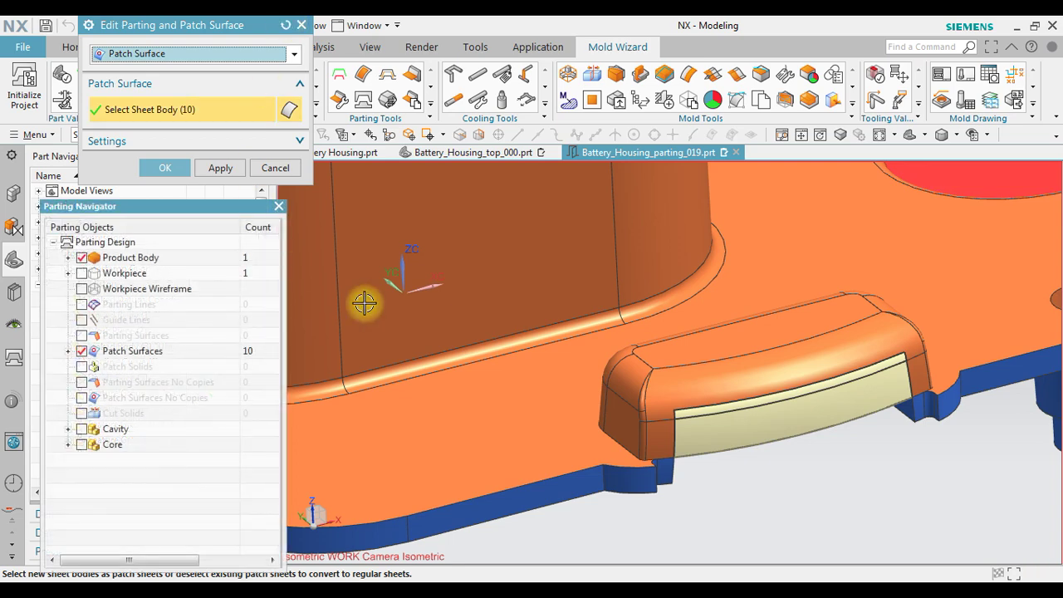
left_click(844, 407)
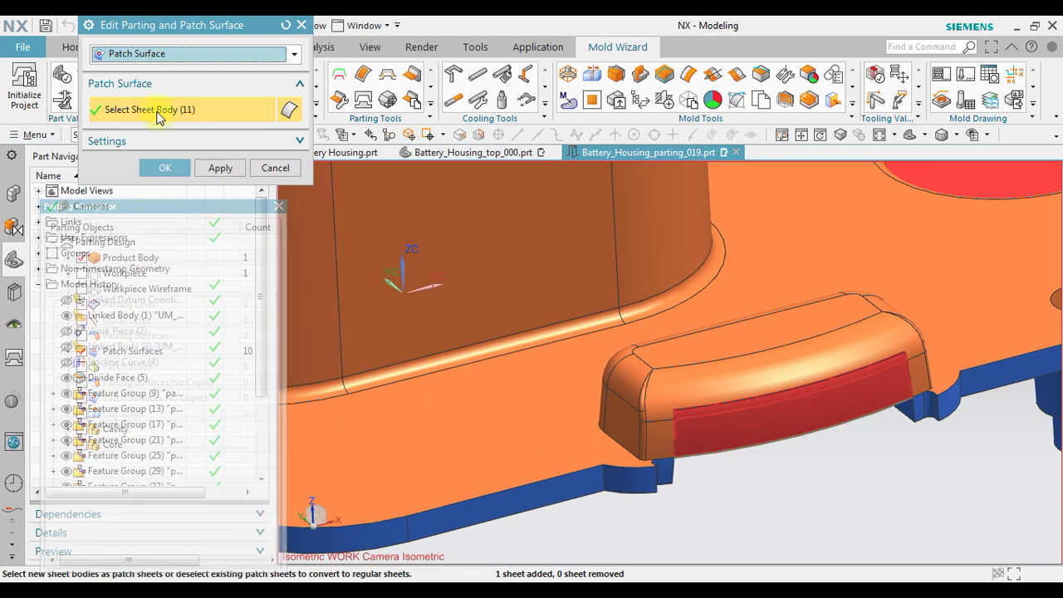
left_click(184, 171)
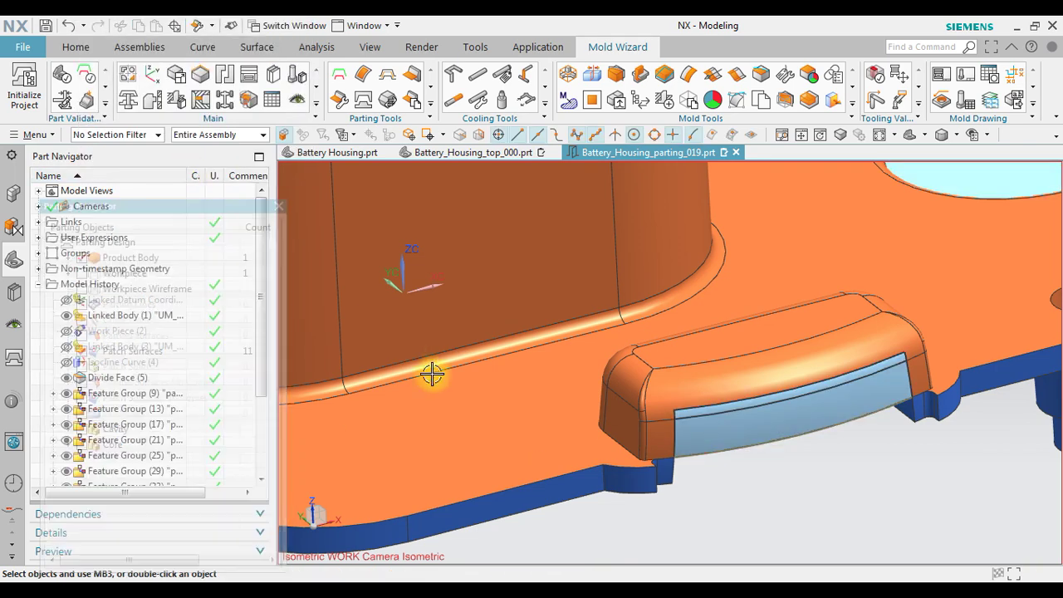
- Hide the product body to inspect all patch surfaces, including the sheets on both side tabs, and show the body again
scroll(739, 488, "down", 5)
scroll(631, 468, "down", 1)
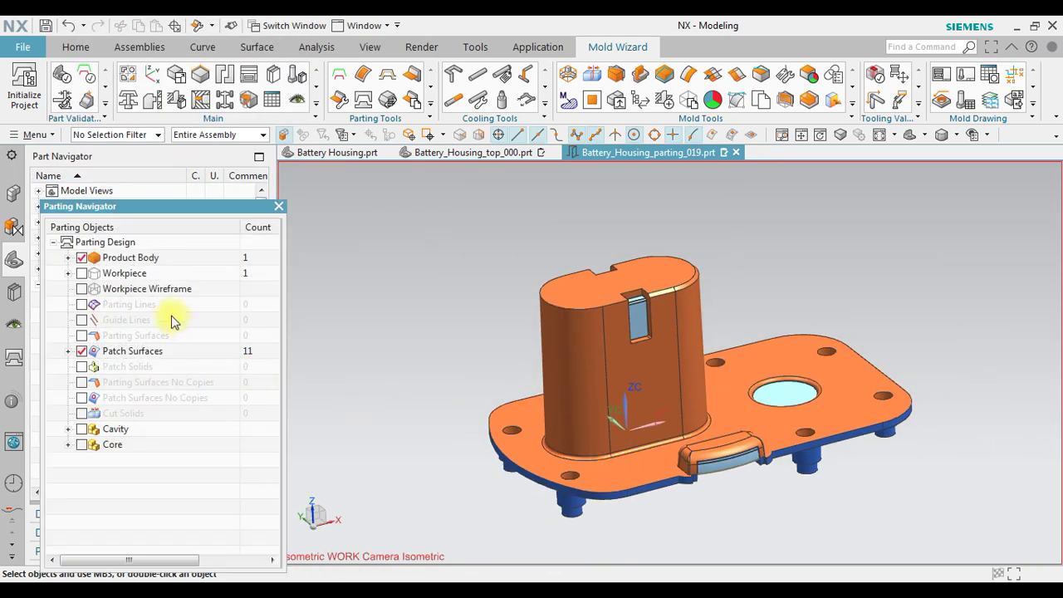
left_click(81, 258)
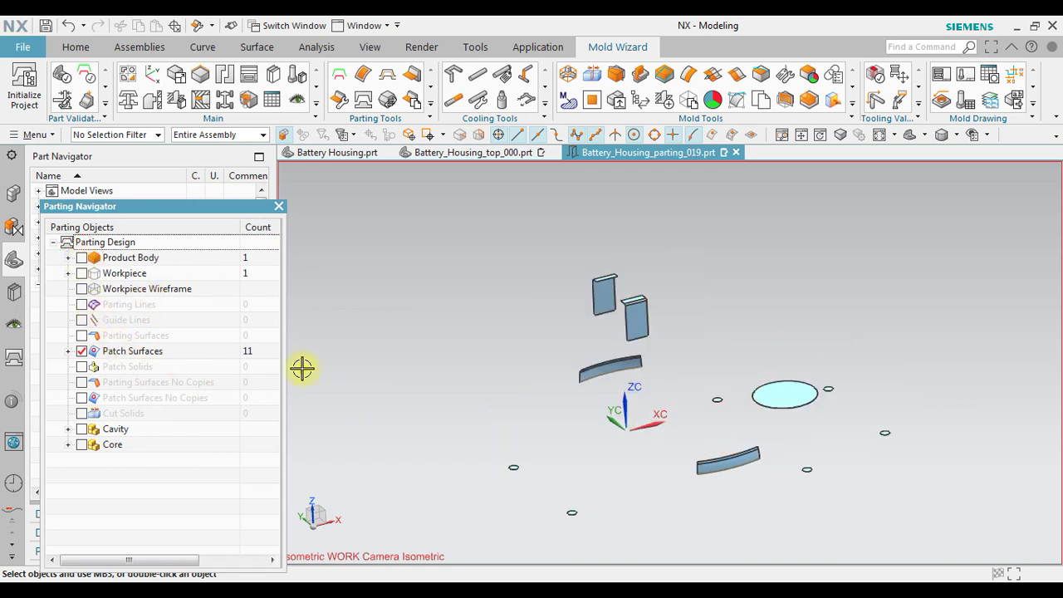
mouse_move(681, 468)
middle_mouse_down()
mouse_move(686, 434)
mouse_move(683, 465)
middle_mouse_up()
left_click(82, 257)
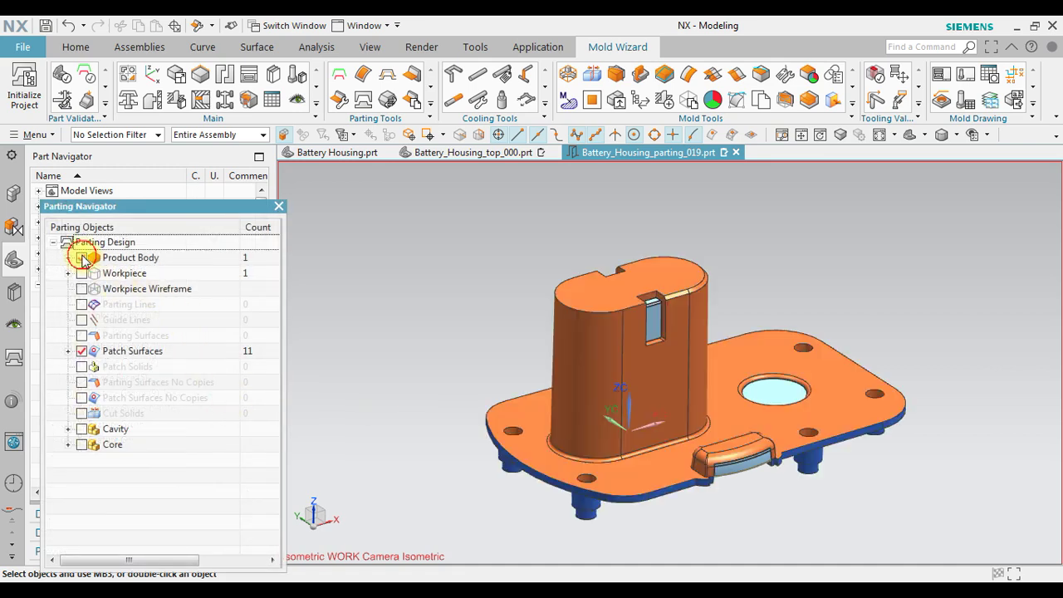
- Check the faces of the cavity and core regions in Define Regions, and create both regions together with the parting lines
middle_click_drag(605, 439, 477, 433)
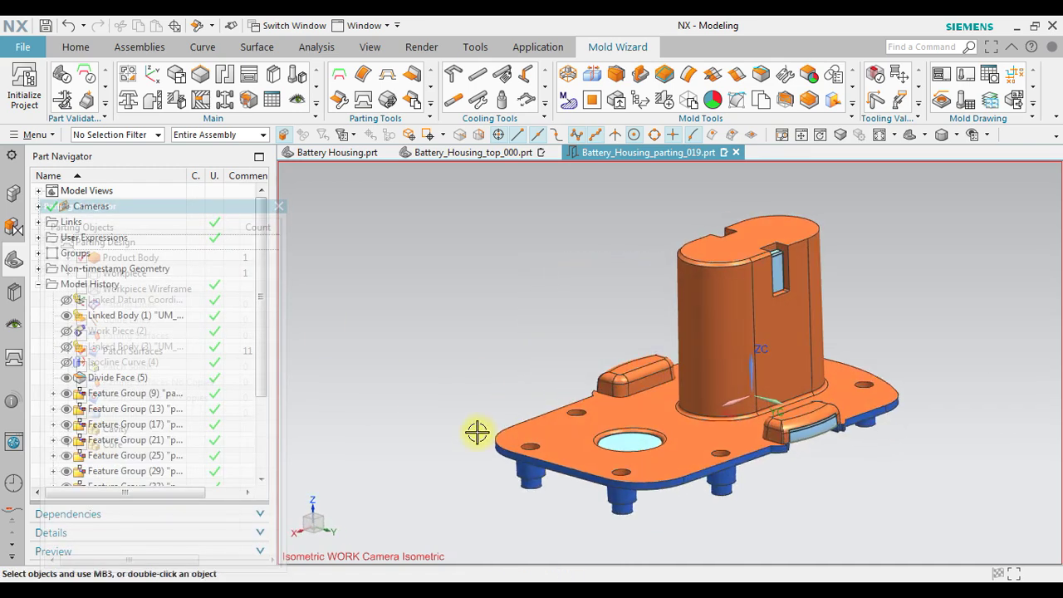
left_click(430, 103)
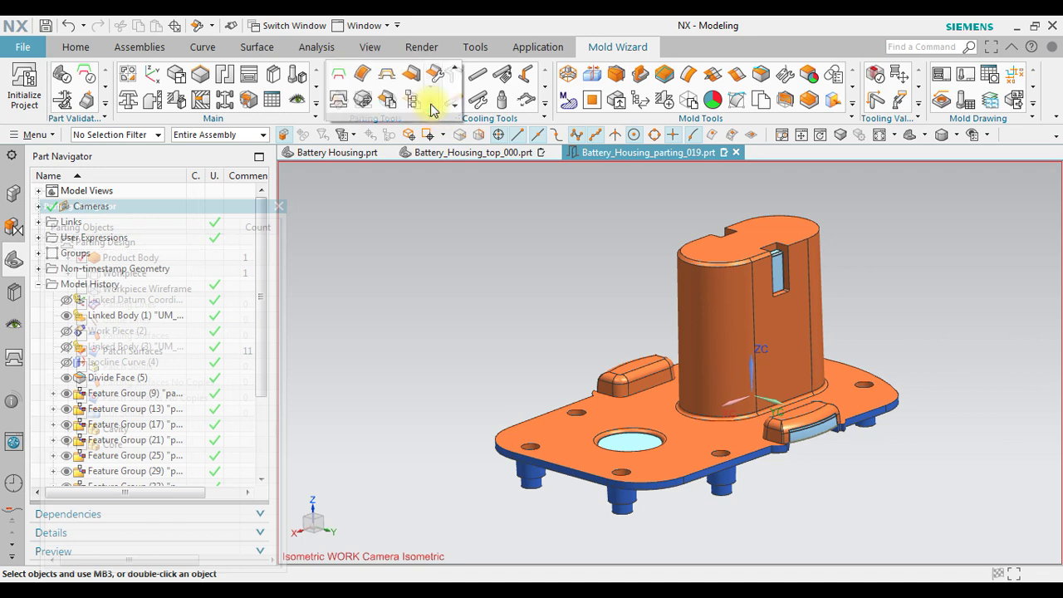
left_click(387, 74)
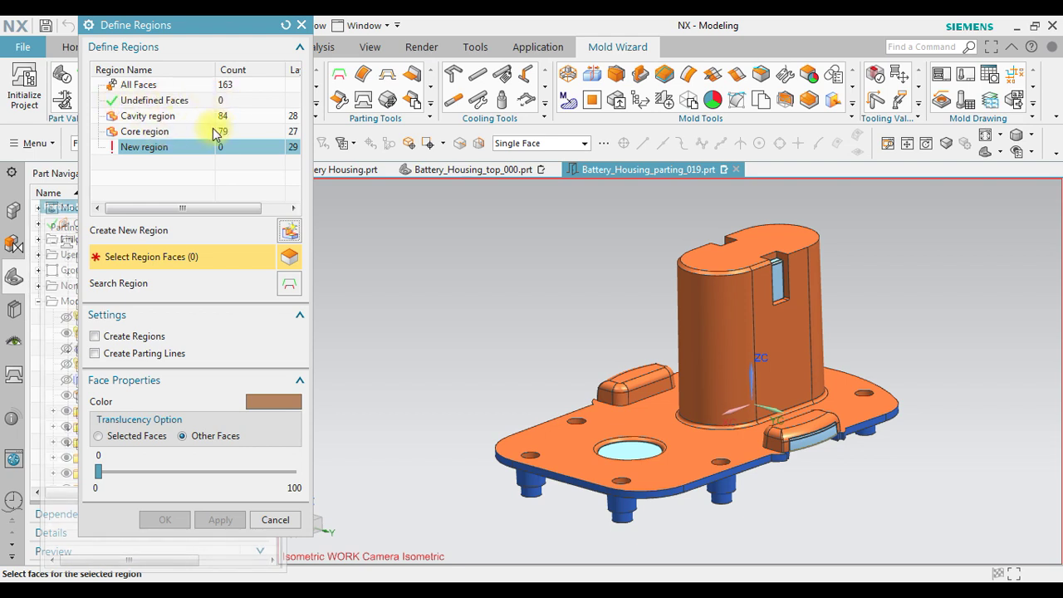
left_click(148, 117)
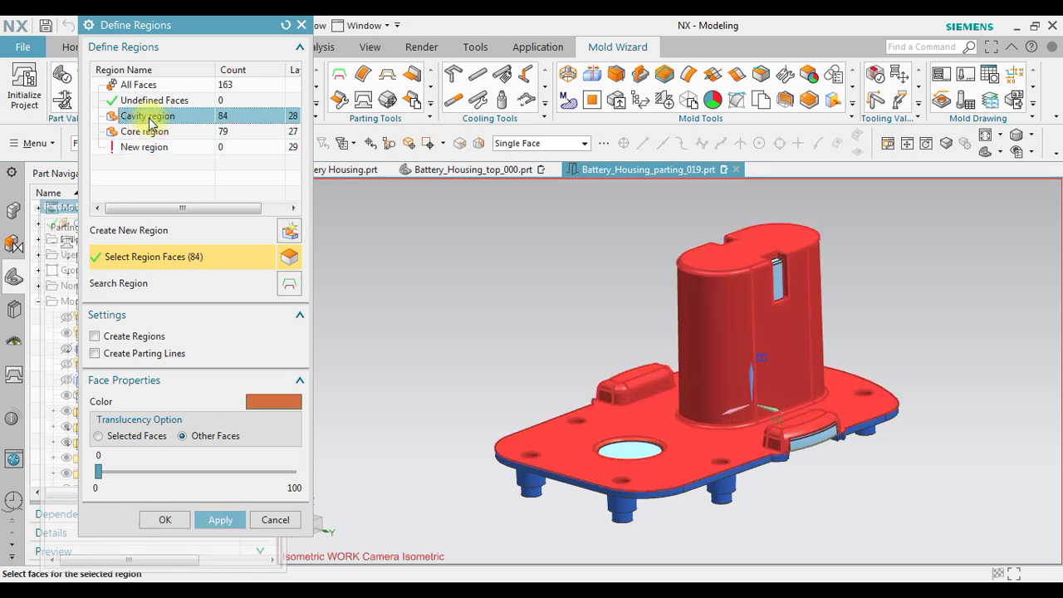
left_click(154, 131)
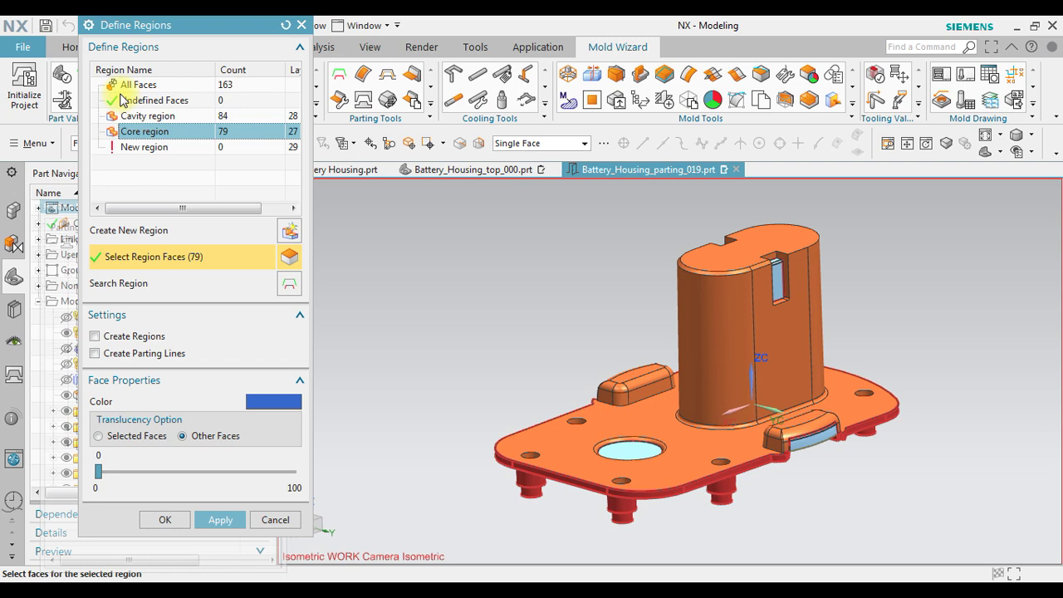
left_click(96, 336)
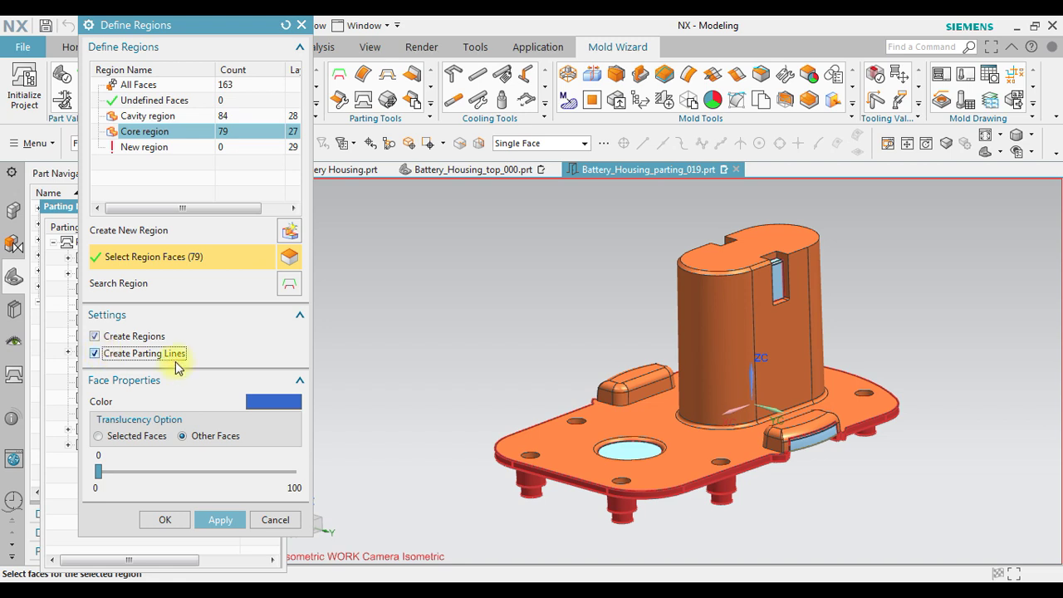
left_click(219, 519)
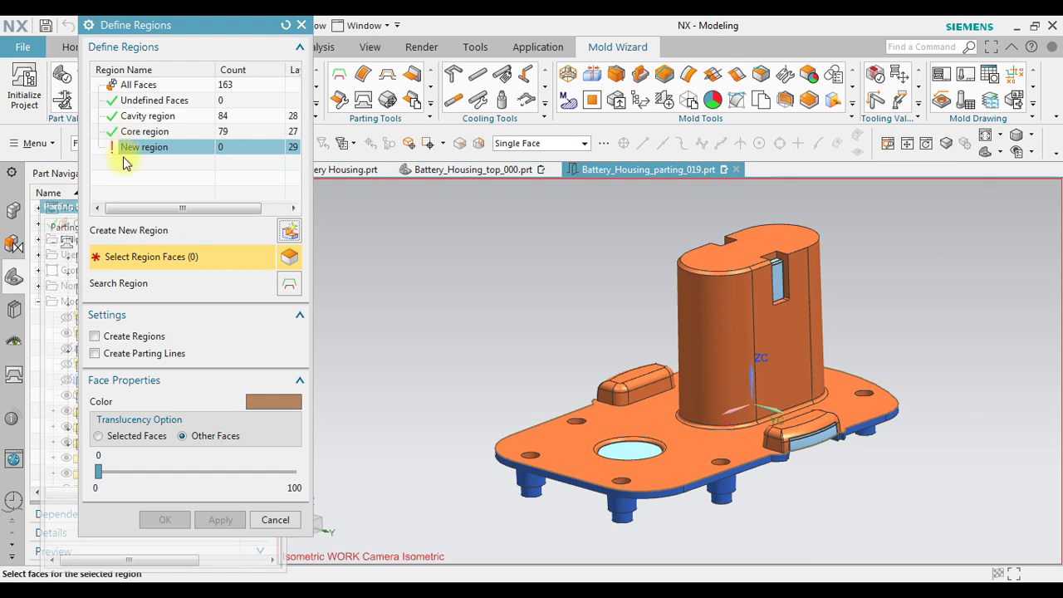
left_click(290, 524)
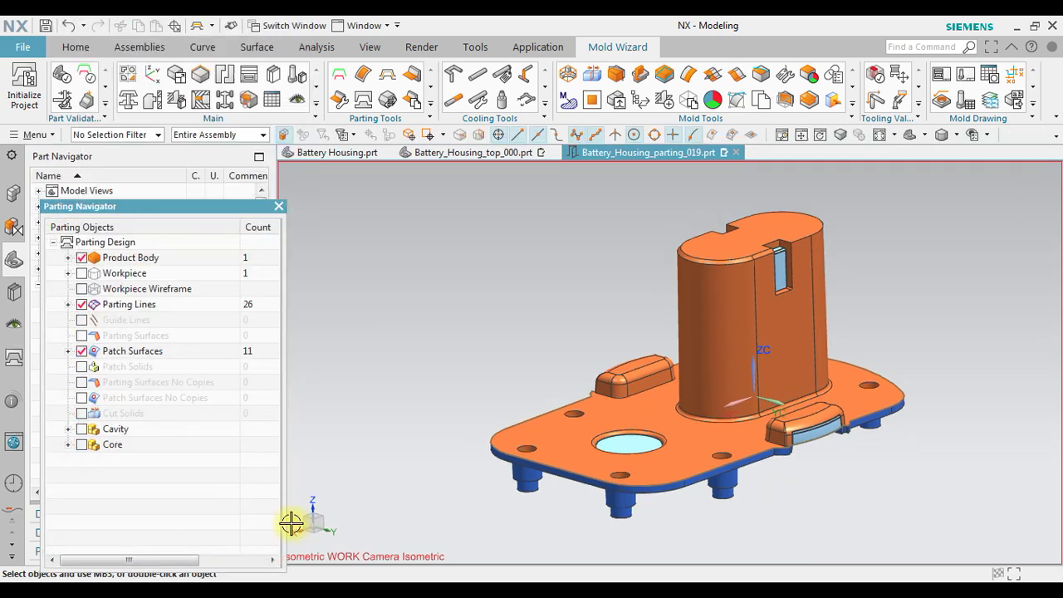
- Start Design Parting Surface on the parting lines and display the workpiece wireframe as a size reference
left_click(434, 105)
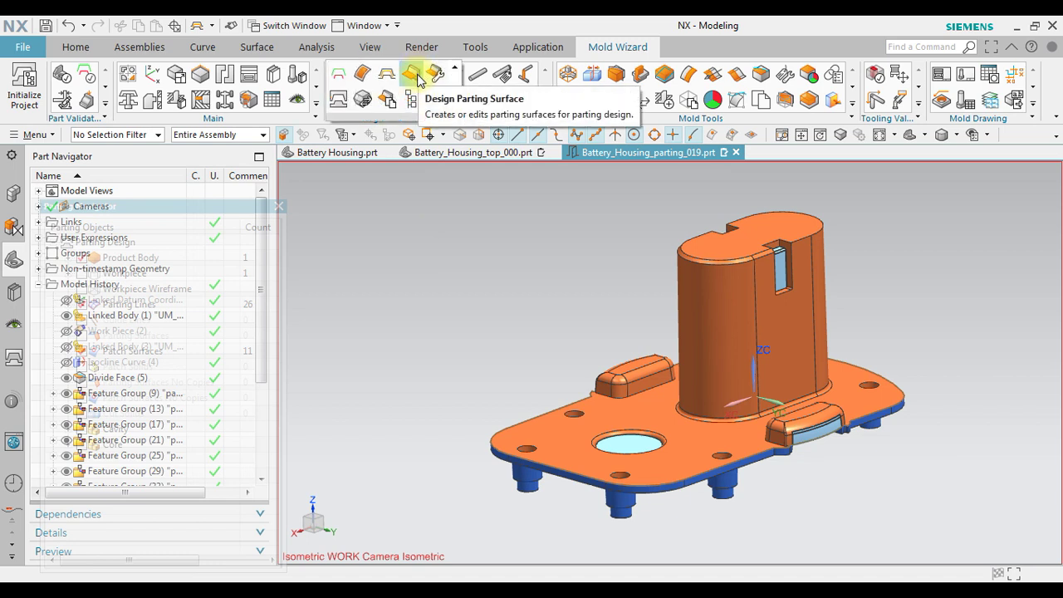
left_click(413, 75)
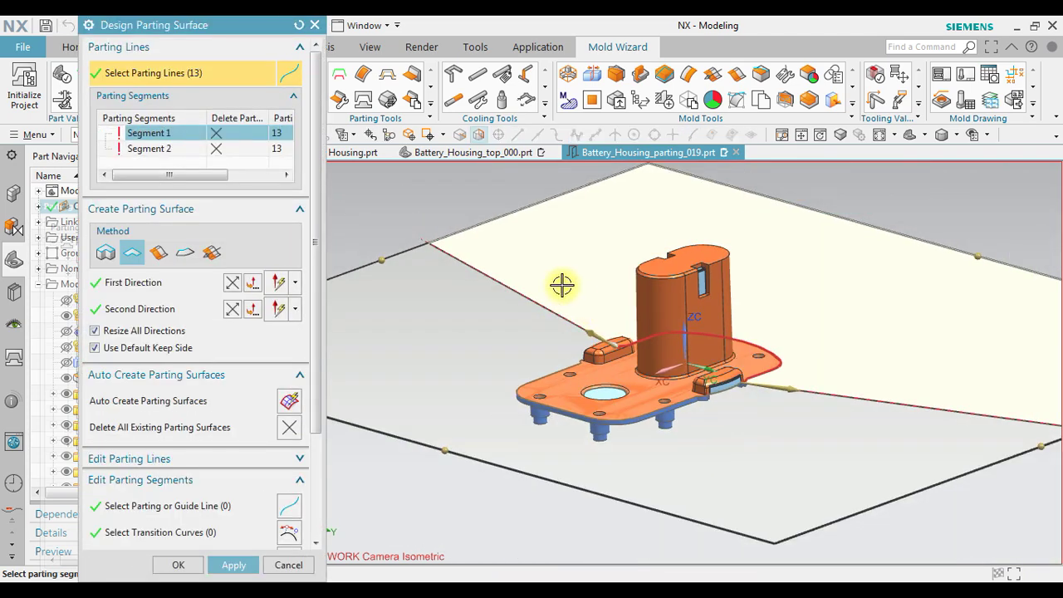
left_click_drag(248, 25, 383, 41)
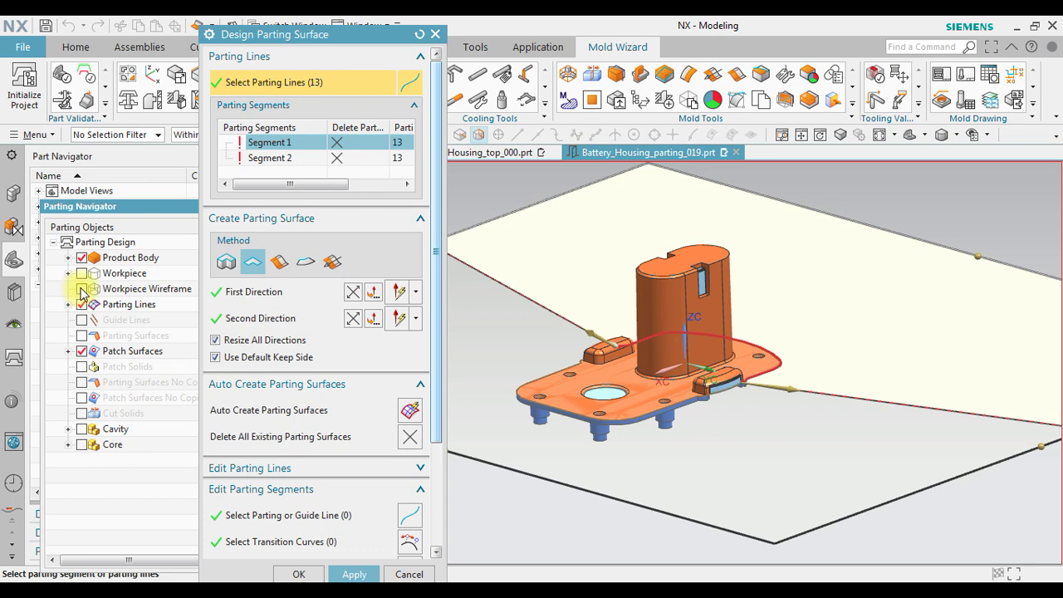
left_click(82, 289)
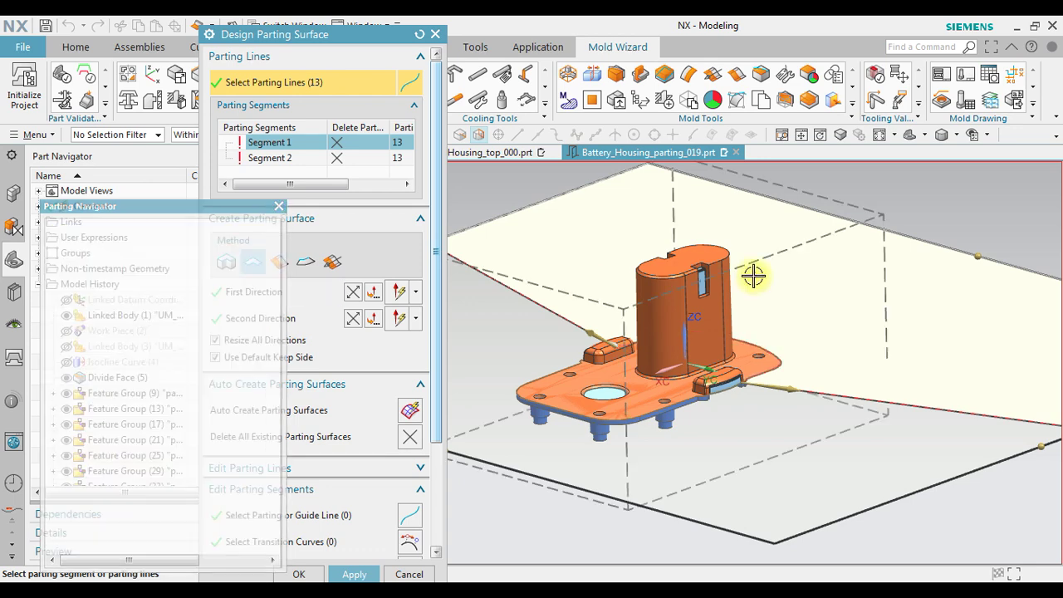
- Shrink the bounded plane for Segment 1 to slightly beyond the workpiece wireframe and create this parting surface
scroll(806, 313, "down", 3)
middle_click_drag(806, 313, 792, 339)
scroll(788, 334, "down", 2)
scroll(766, 302, "up", 4)
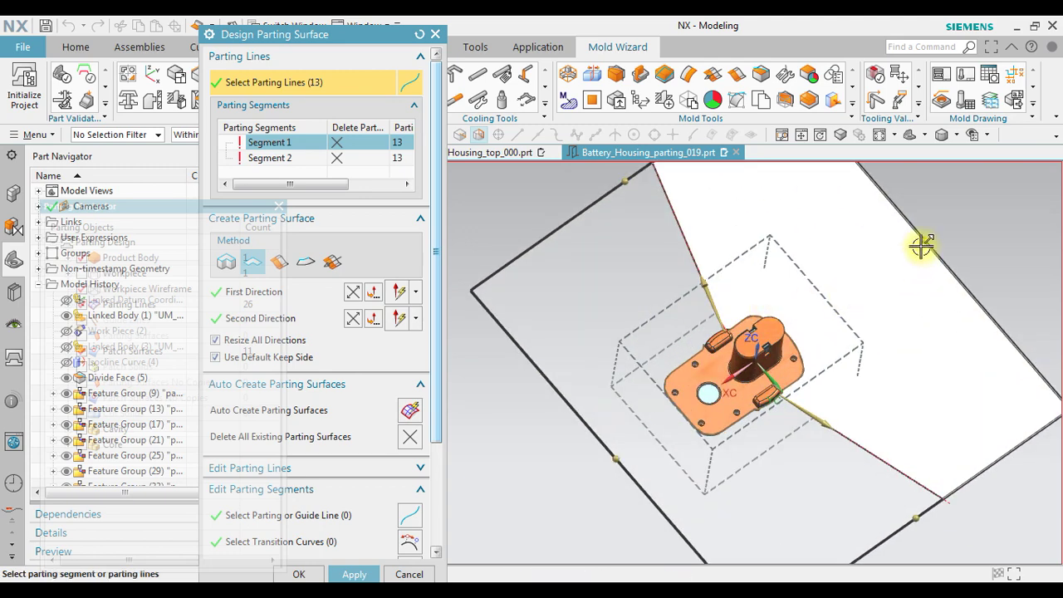
left_click_drag(920, 245, 830, 308)
middle_click_drag(895, 417, 855, 328)
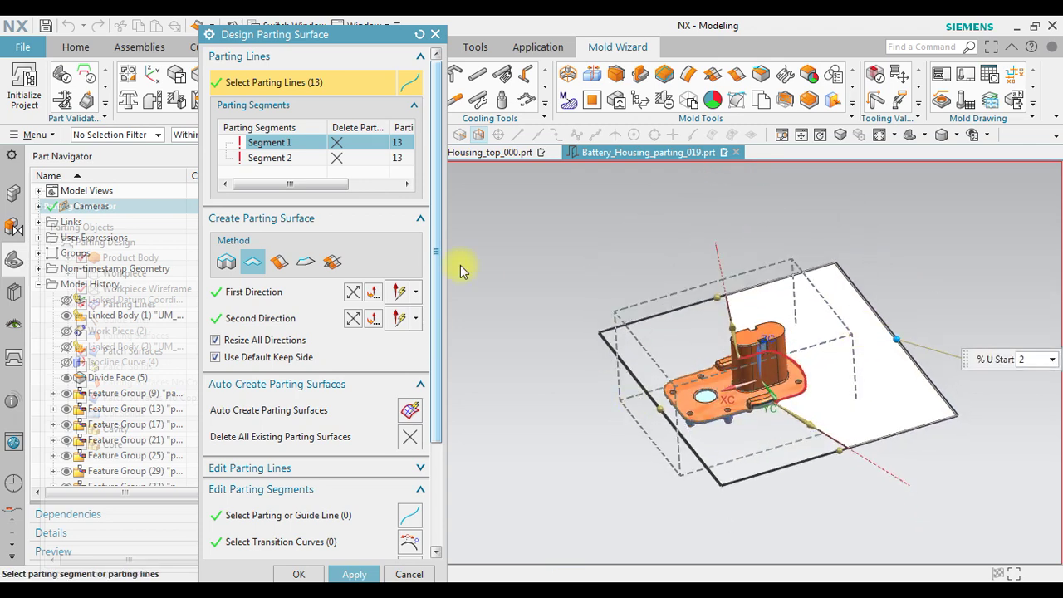
left_click(355, 575)
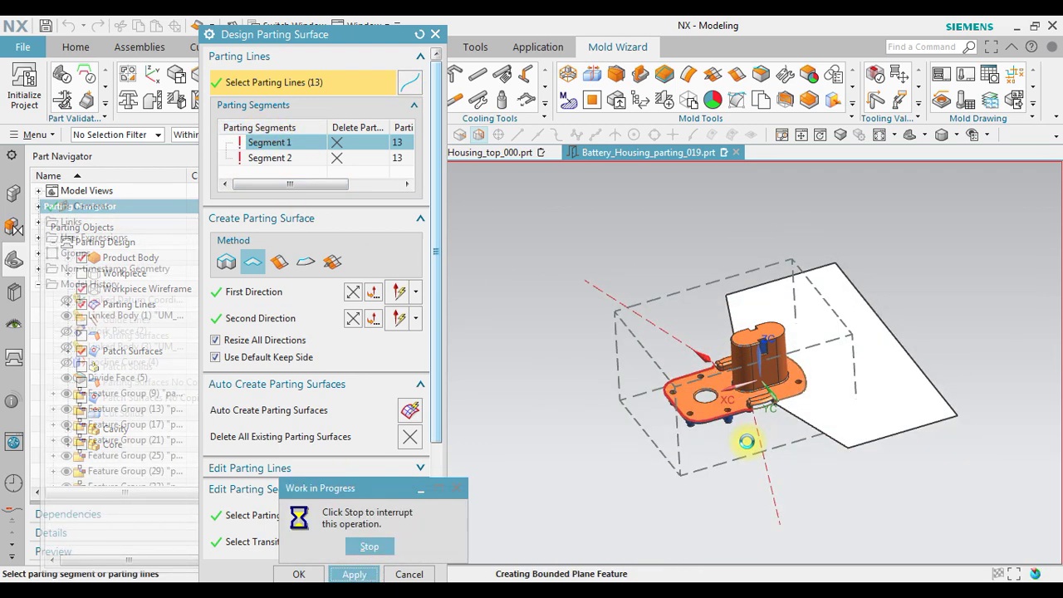
- Create the bounded-plane parting surface for Segment 2 and finish Design Parting Surface
middle_click_drag(617, 408, 764, 379)
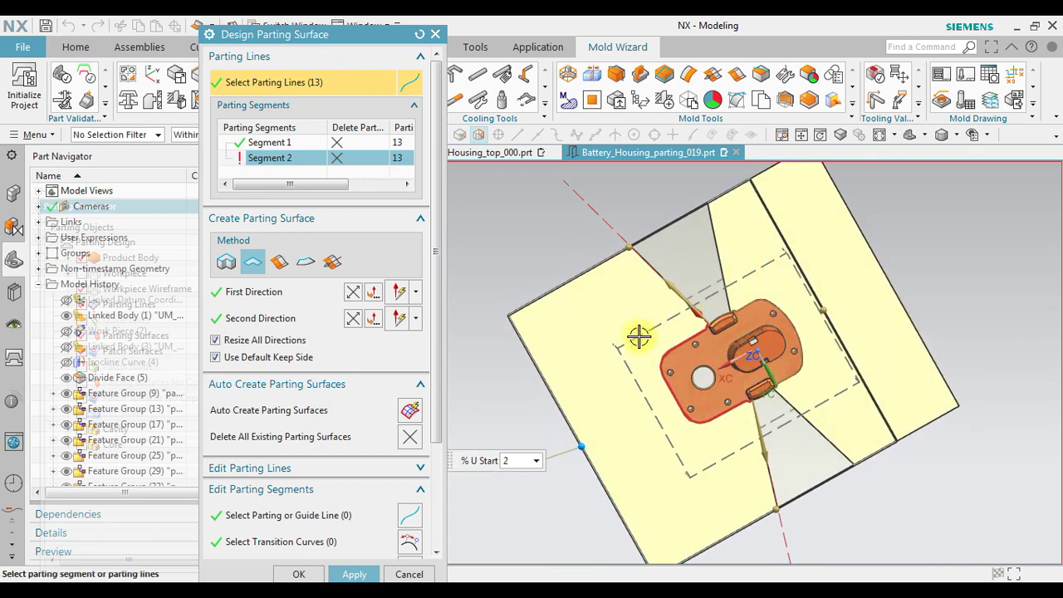
left_click(370, 573)
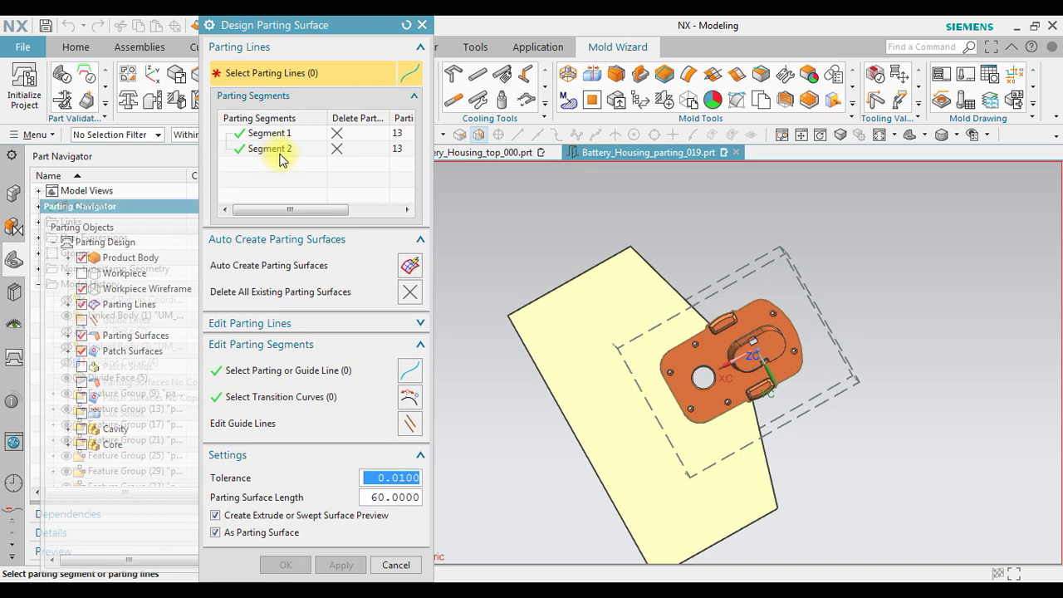
left_click(421, 29)
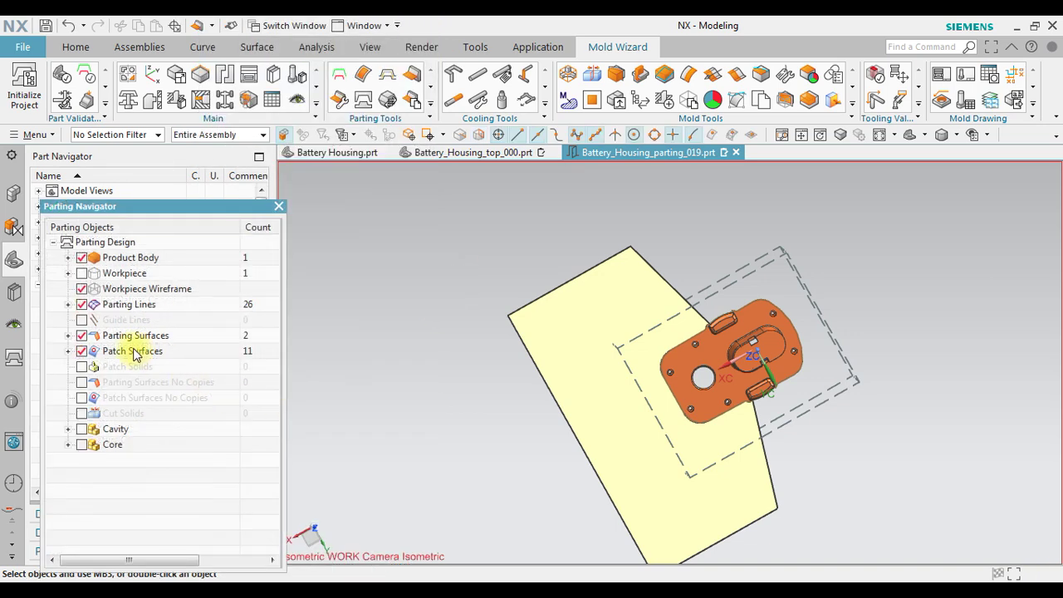
- Redisplay both parting surfaces and the patch surfaces around the product body
left_click(81, 335)
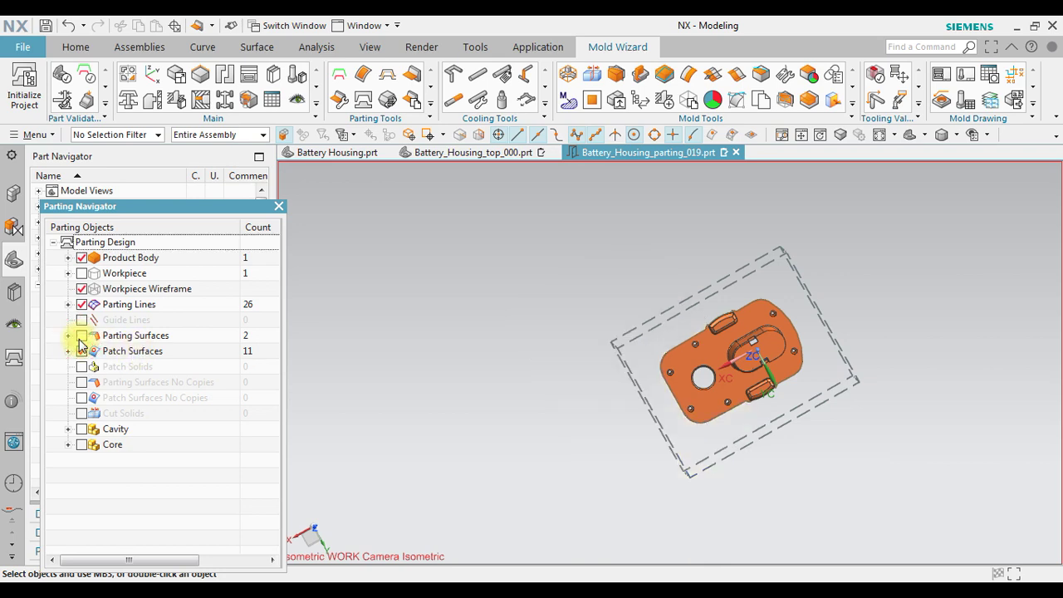
left_click(82, 336)
middle_click_drag(673, 399, 679, 351)
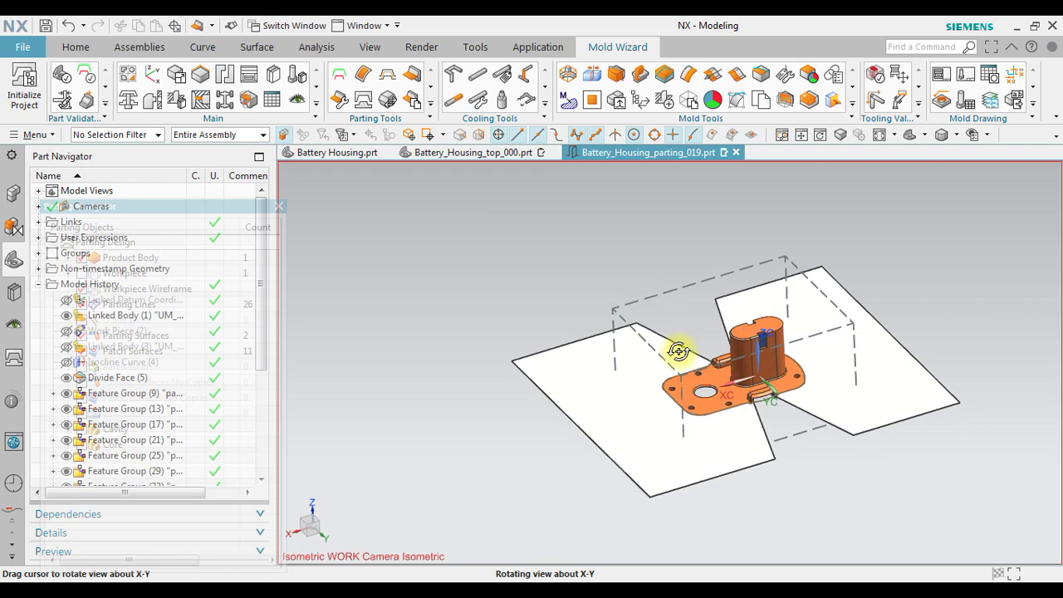
scroll(846, 395, "up", 5)
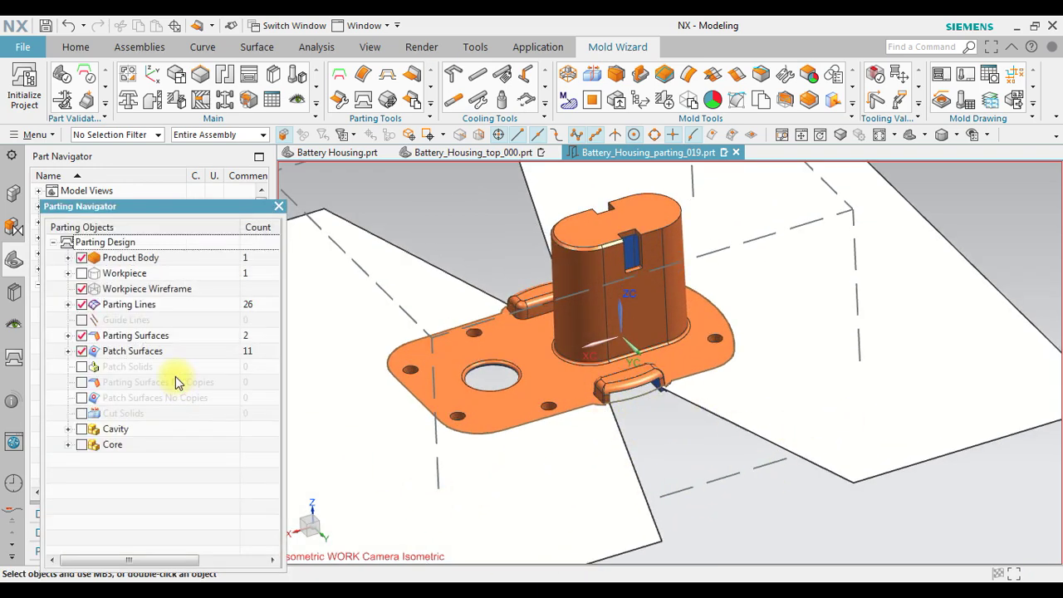
left_click(82, 352)
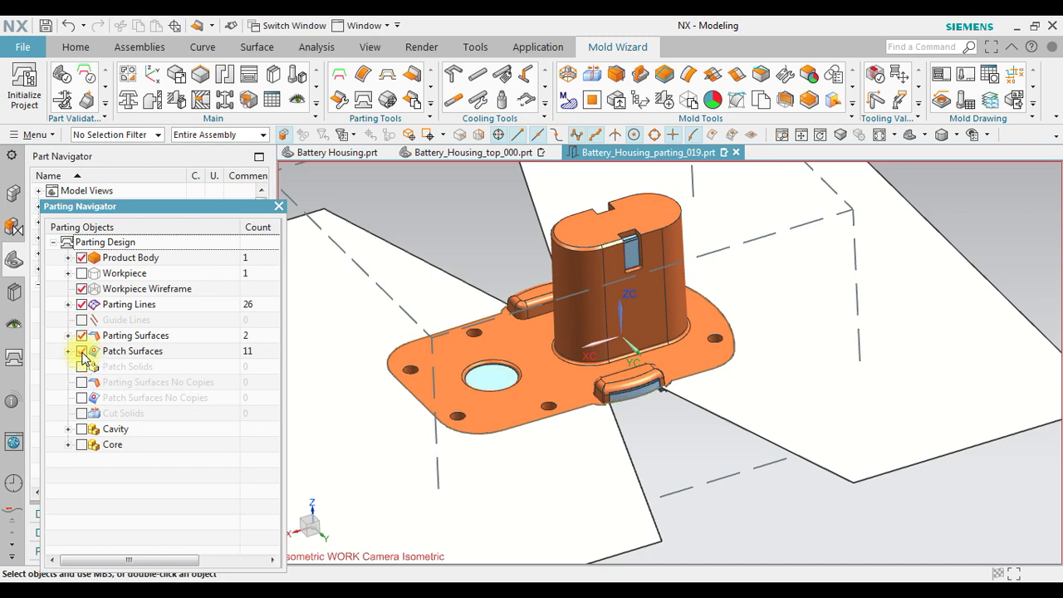
- Create a bridge curve between the outer edges of the two parting surfaces, closing the gap in front of the side tab
scroll(601, 335, "down", 2)
scroll(675, 379, "up", 2)
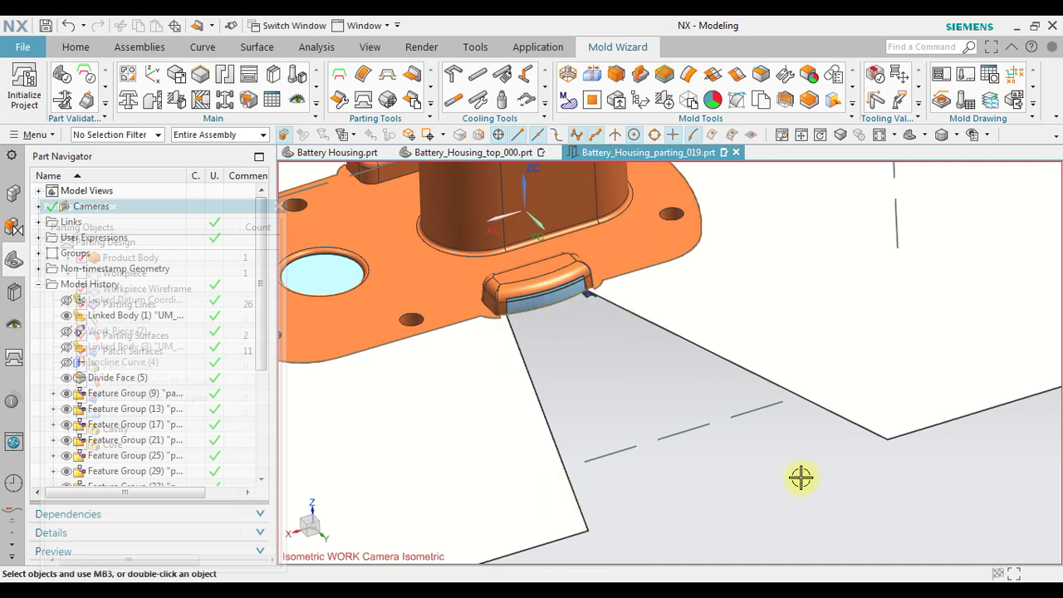
left_click(203, 50)
left_click(500, 70)
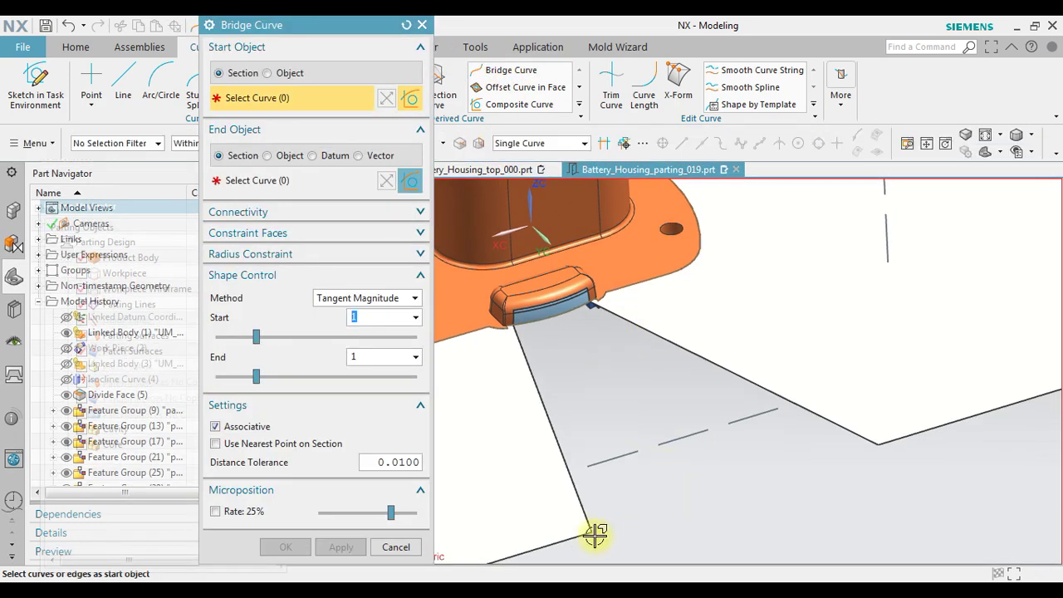
scroll(603, 526, "down", 3)
left_click(579, 520)
scroll(655, 495, "up", 3)
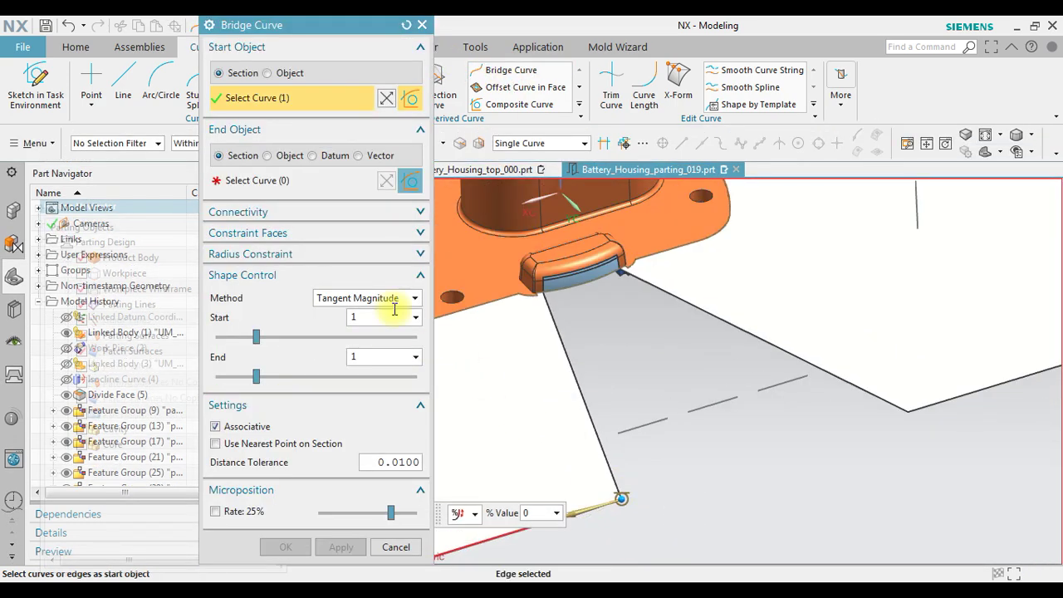
left_click(257, 180)
left_click(941, 407)
scroll(870, 370, "up", 2)
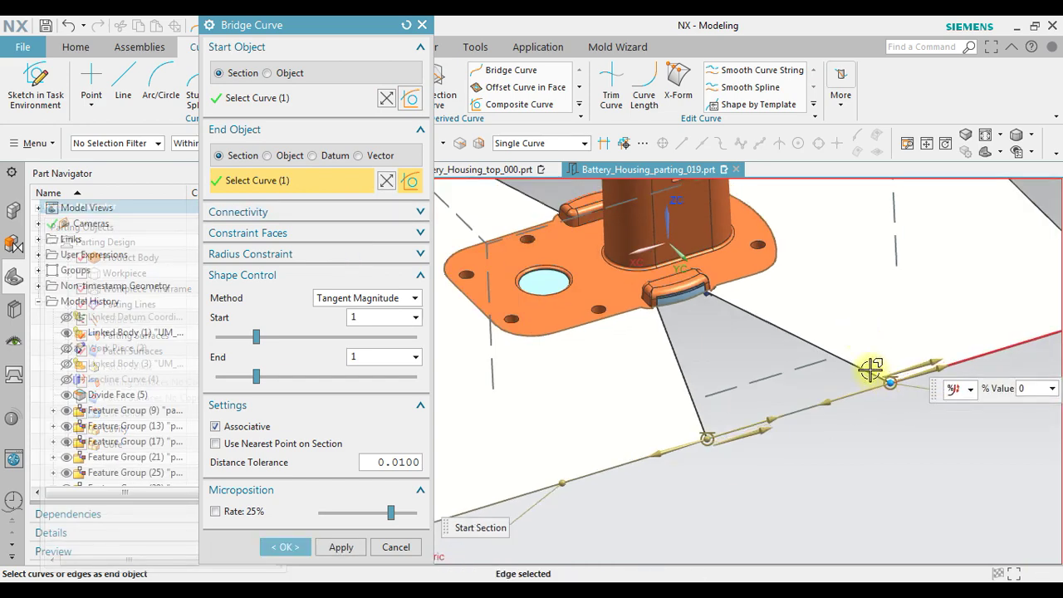
left_click(301, 547)
- Start an N-Sided Surface of type Trimmed with the Single Curve selection rule
left_click(275, 50)
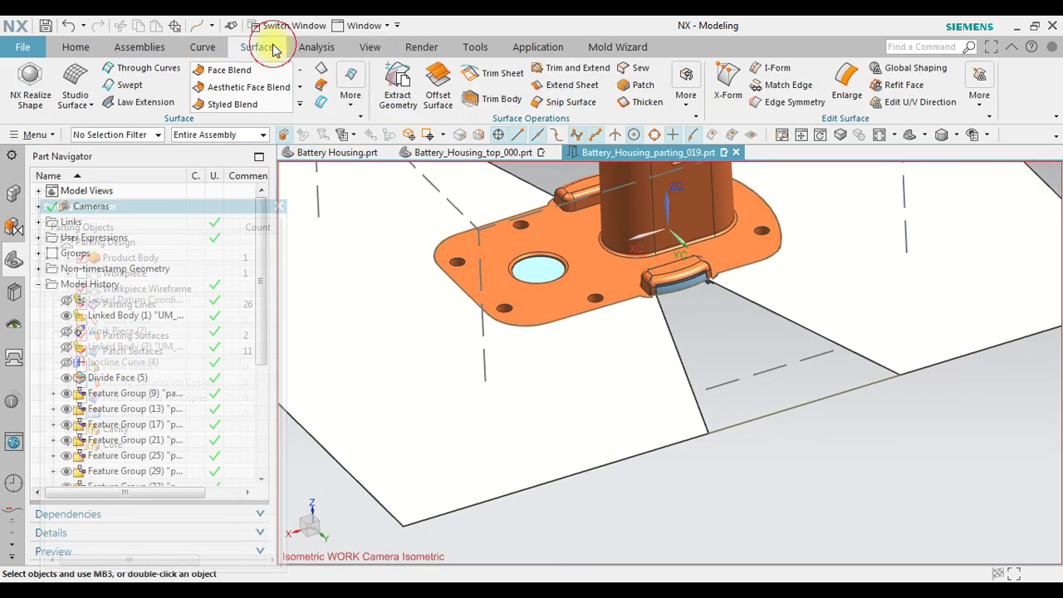
left_click(348, 106)
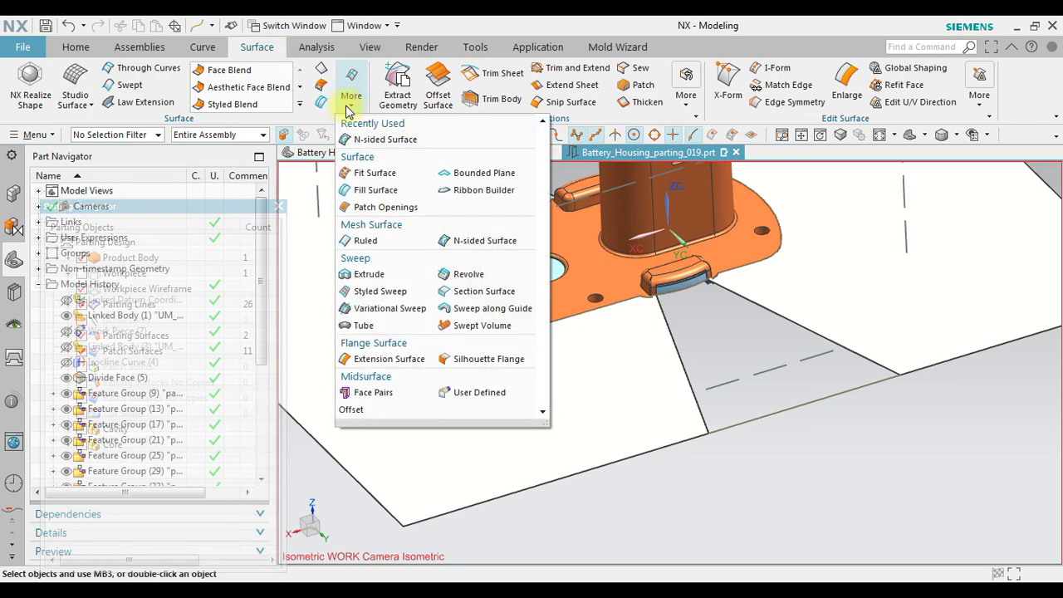
left_click(359, 138)
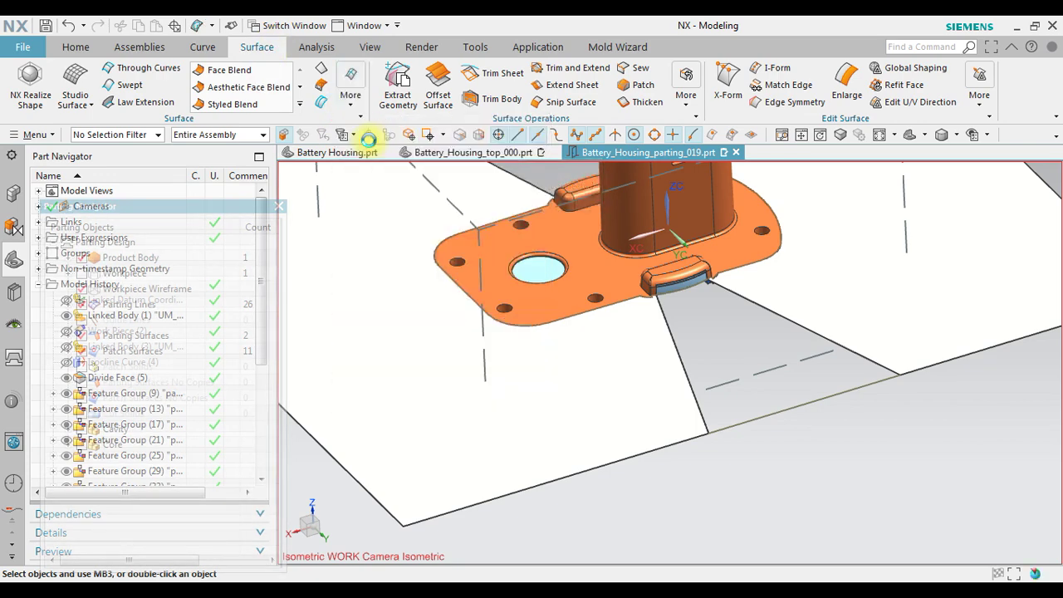
left_click(314, 56)
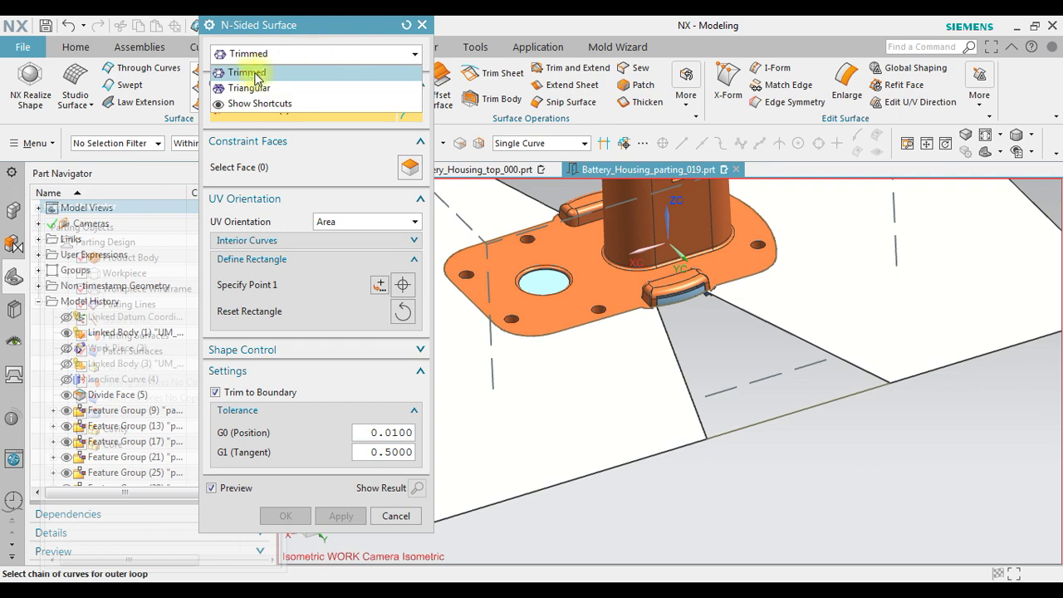
left_click(301, 73)
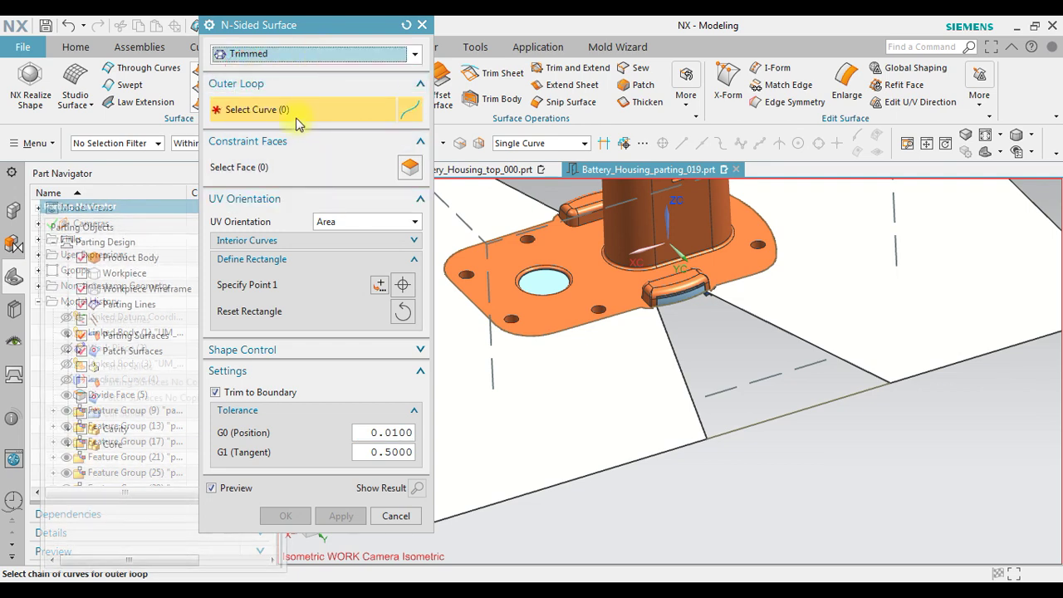
scroll(694, 282, "up", 3)
left_click(579, 144)
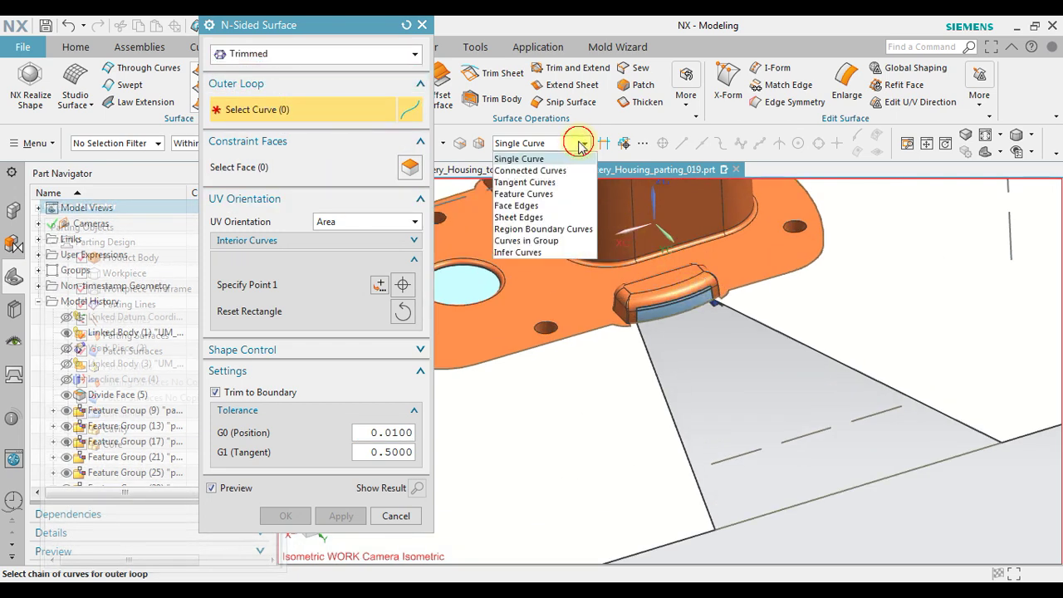
left_click(579, 159)
- Select the side tab's front edge, both adjoining parting-surface edges and the bridge curve as the outer loop of the N-Sided Surface
scroll(636, 304, "up", 5)
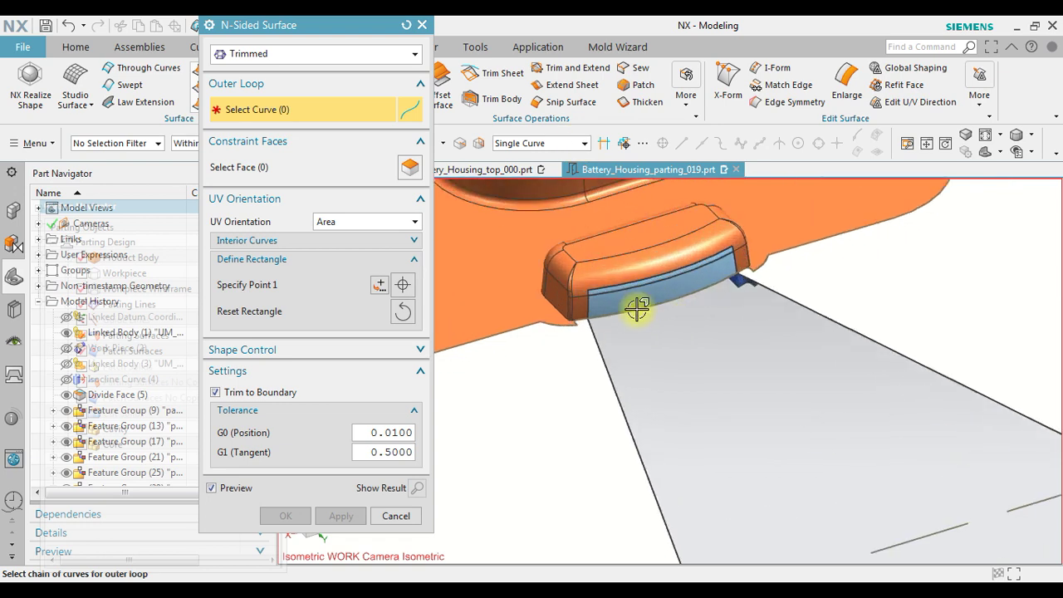
left_click(595, 316)
scroll(594, 315, "down", 3)
left_click(797, 302)
scroll(695, 290, "down", 4)
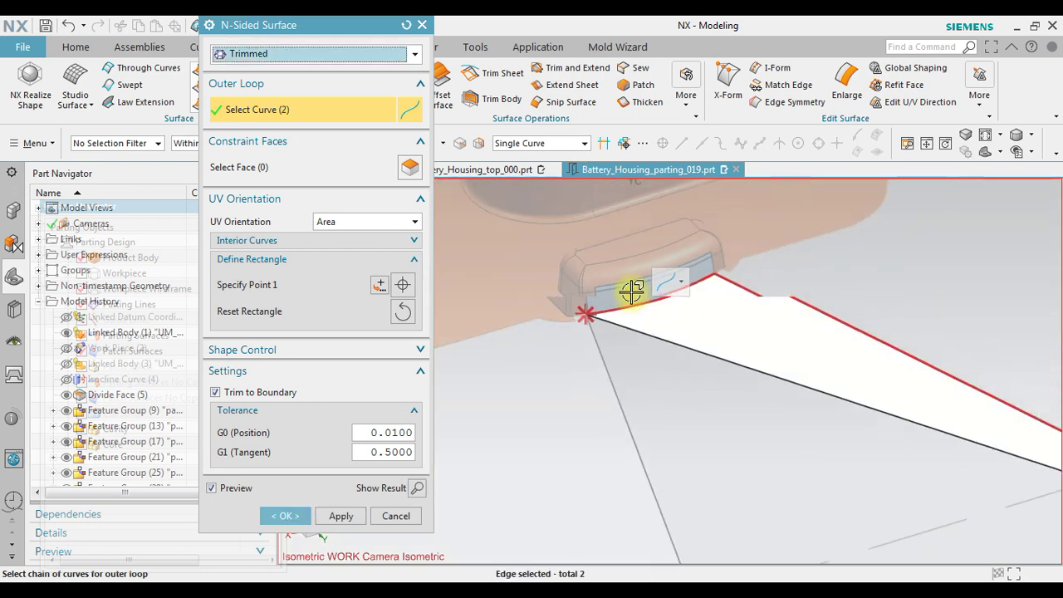
left_click(864, 455)
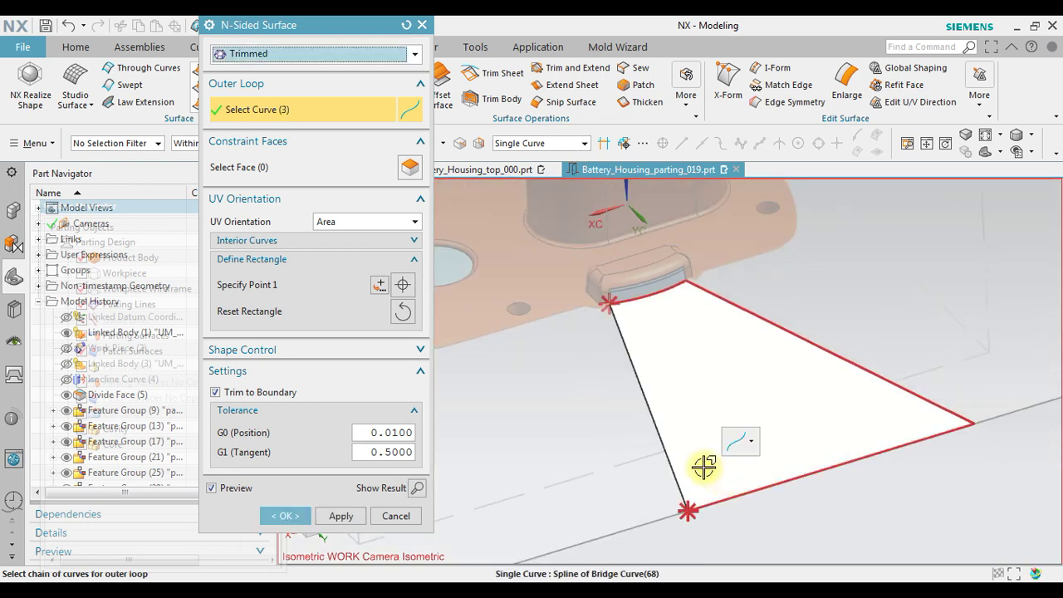
left_click(660, 456)
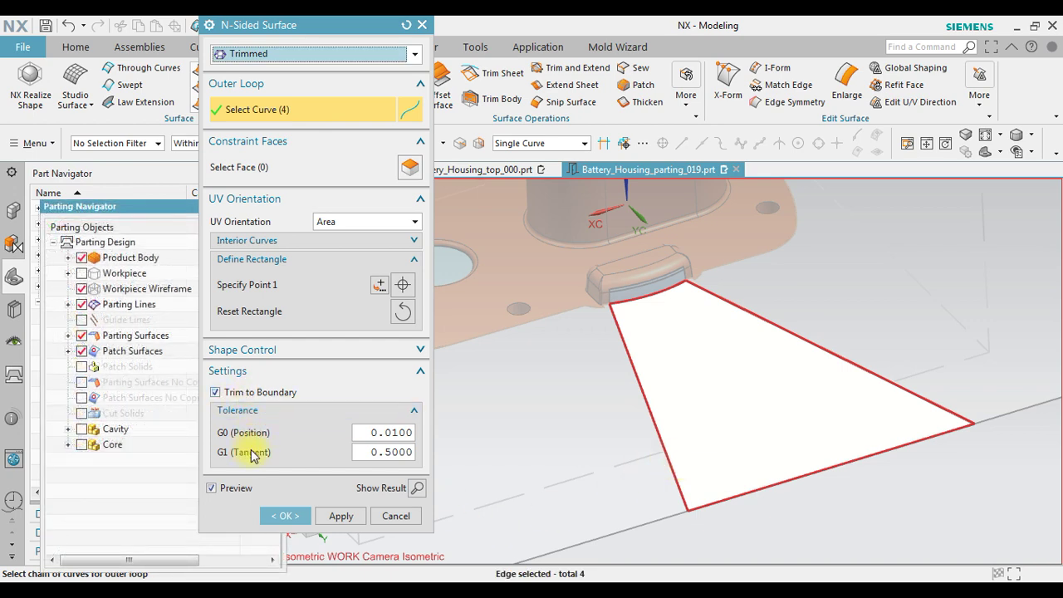
- Set the G1 (Tangent) tolerance to 0.01 and create the N-Sided Surface filling the gap
double_click(410, 451)
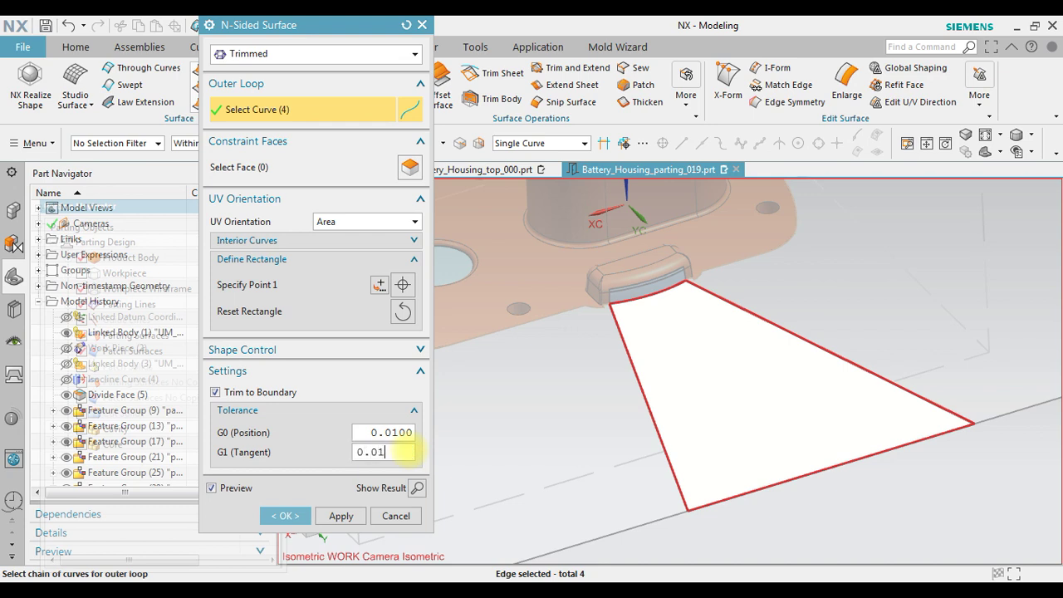
double_click(410, 451)
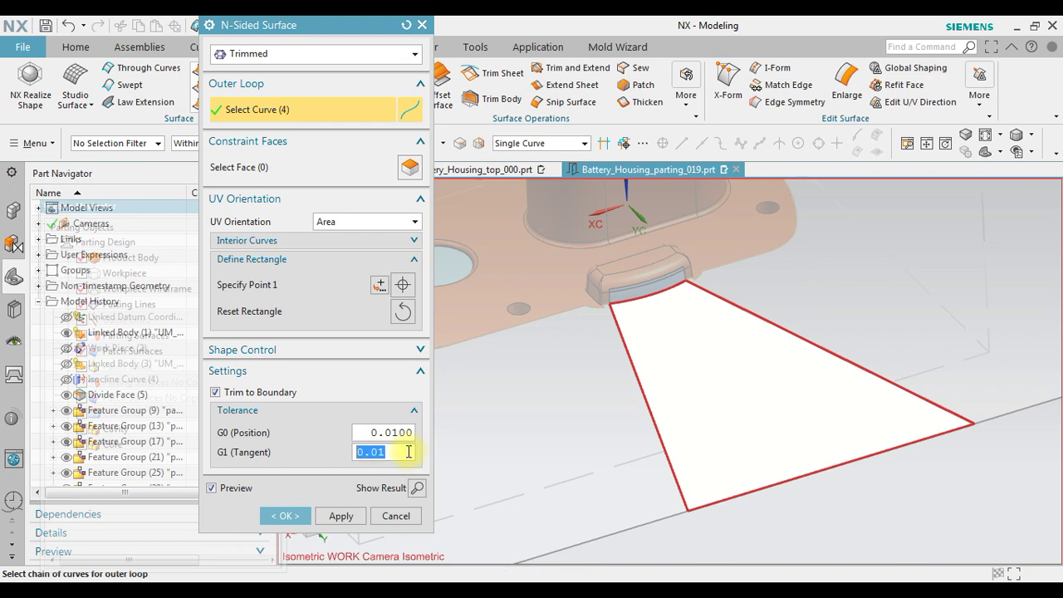
left_click(299, 515)
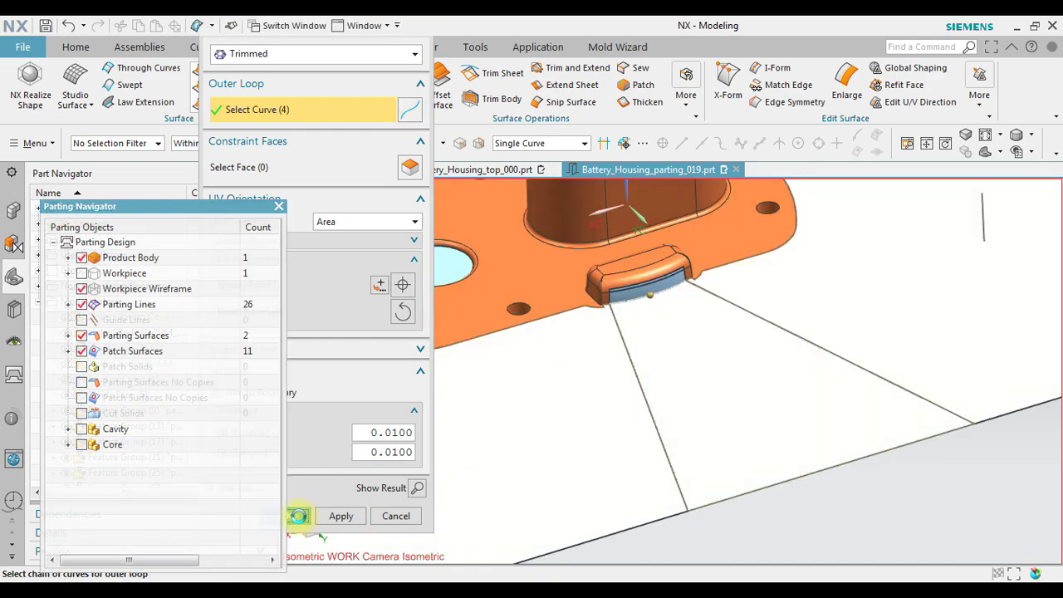
- Create a bridge curve between the outer edges of the two parting surfaces across the remaining gap at the opposite tab
scroll(800, 458, "up", 3)
middle_click_drag(676, 446, 825, 427)
scroll(957, 471, "down", 2)
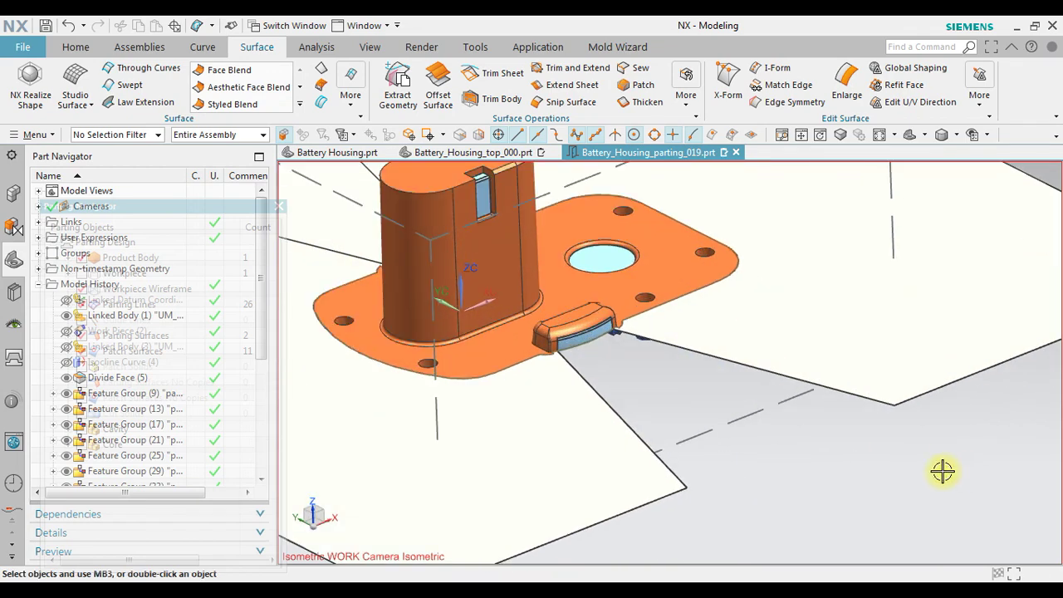
left_click(218, 48)
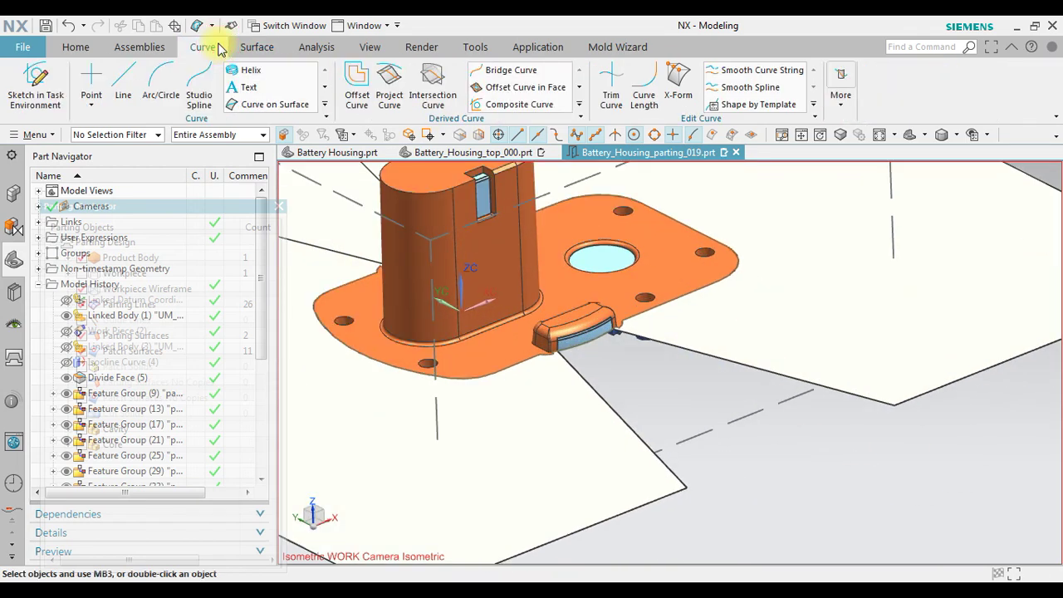
left_click(498, 70)
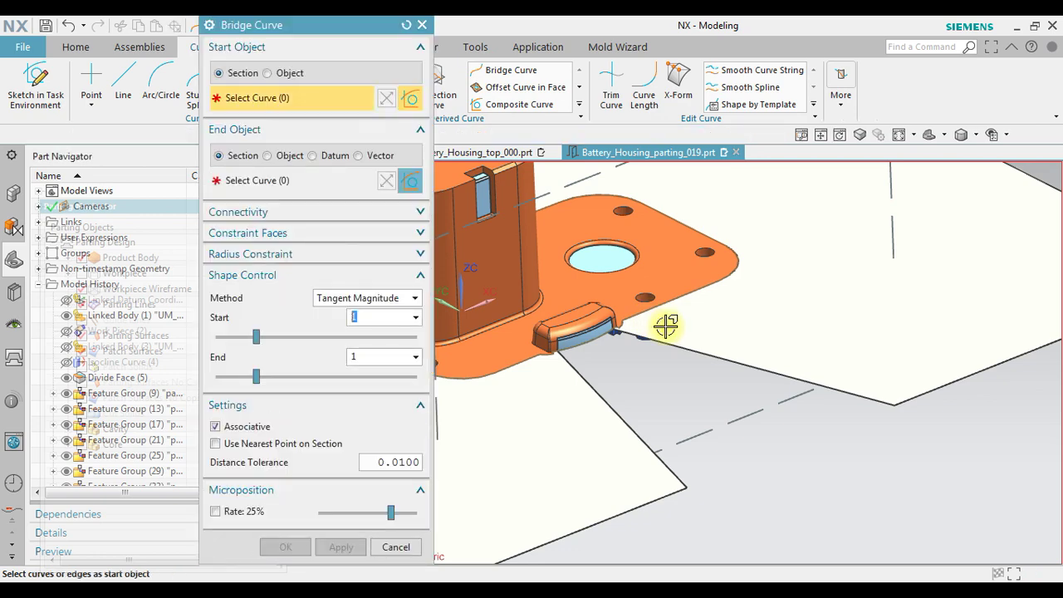
left_click(665, 499)
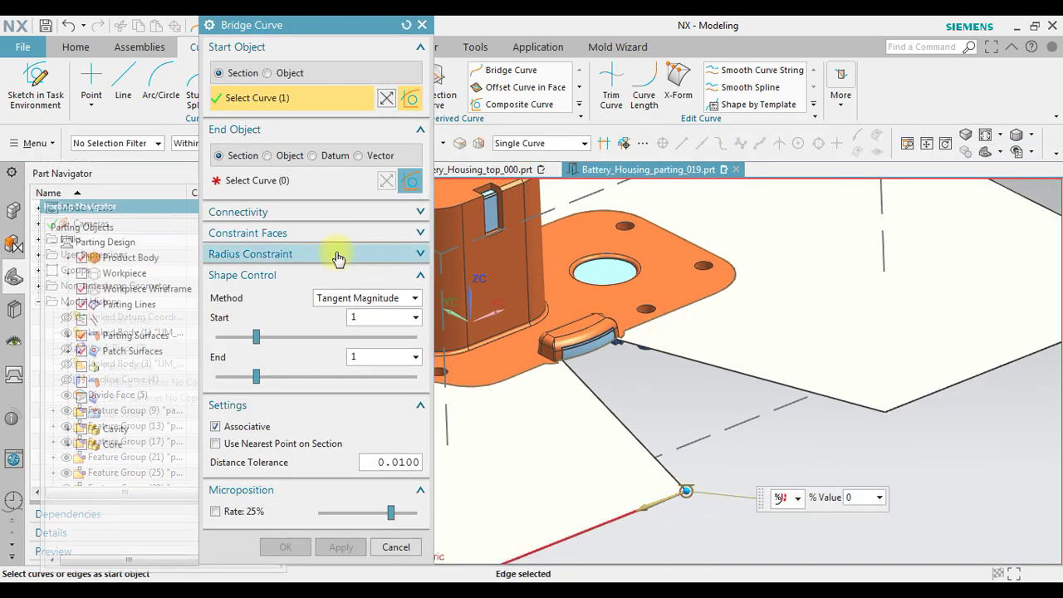
left_click(907, 415)
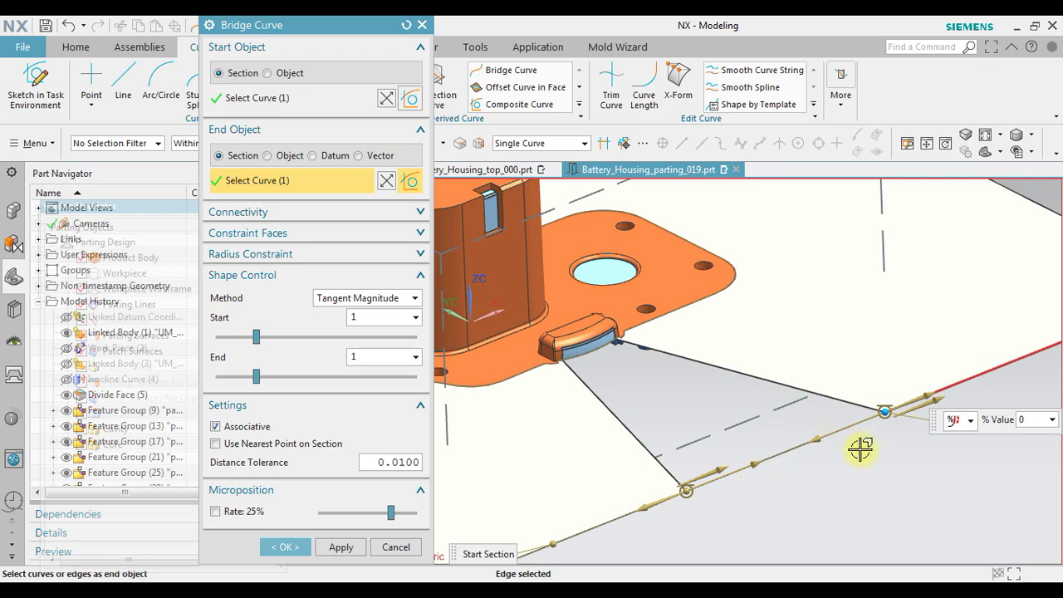
left_click(307, 546)
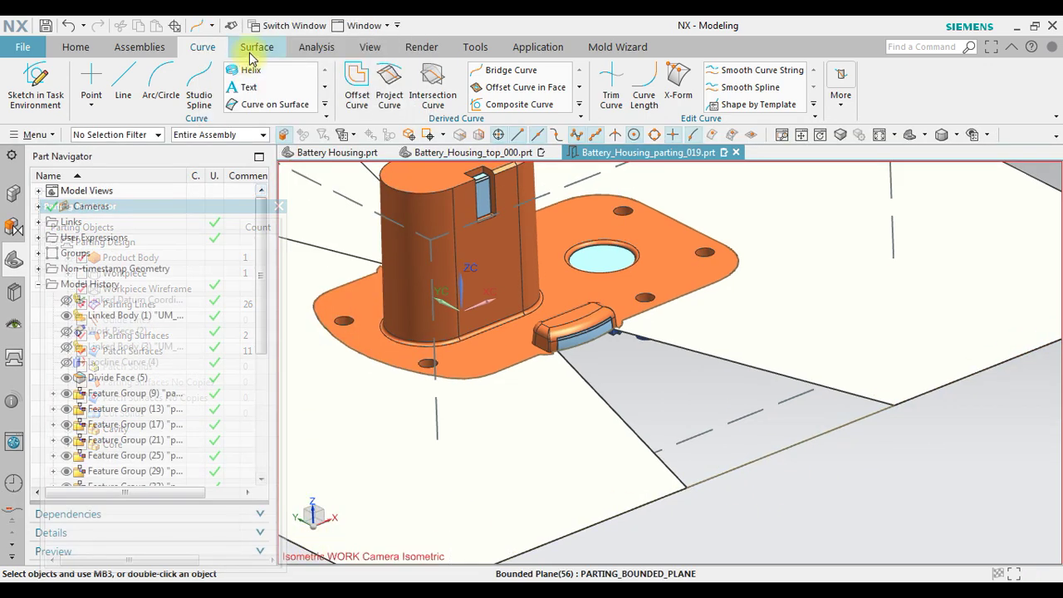
- Start a Trimmed N-Sided Surface for this gap, selecting the bridge curve, both parting-surface side edges and the tab edge as outer loop
left_click(254, 50)
left_click(351, 90)
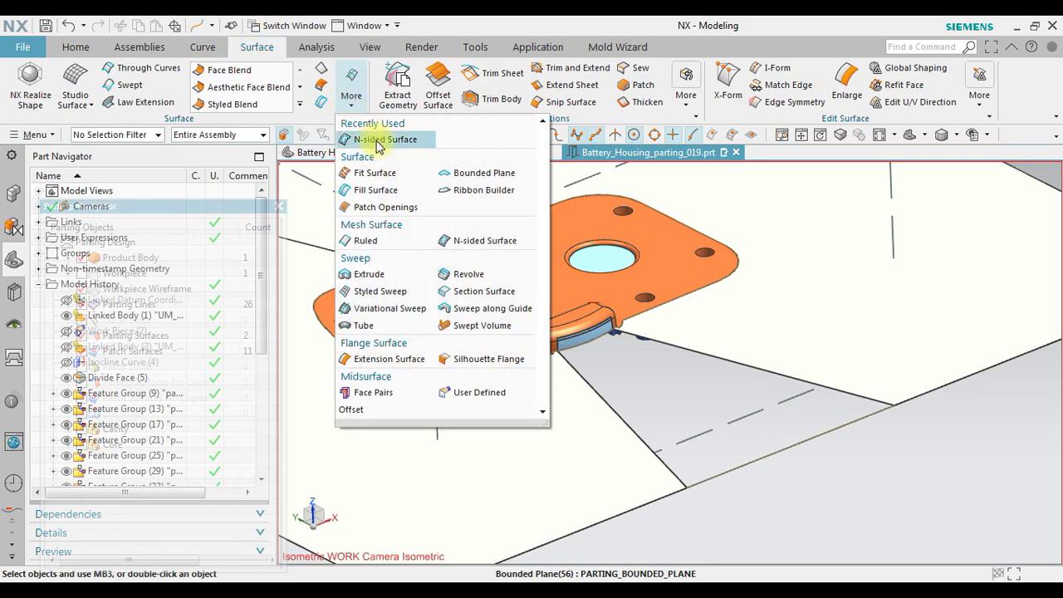
left_click(358, 138)
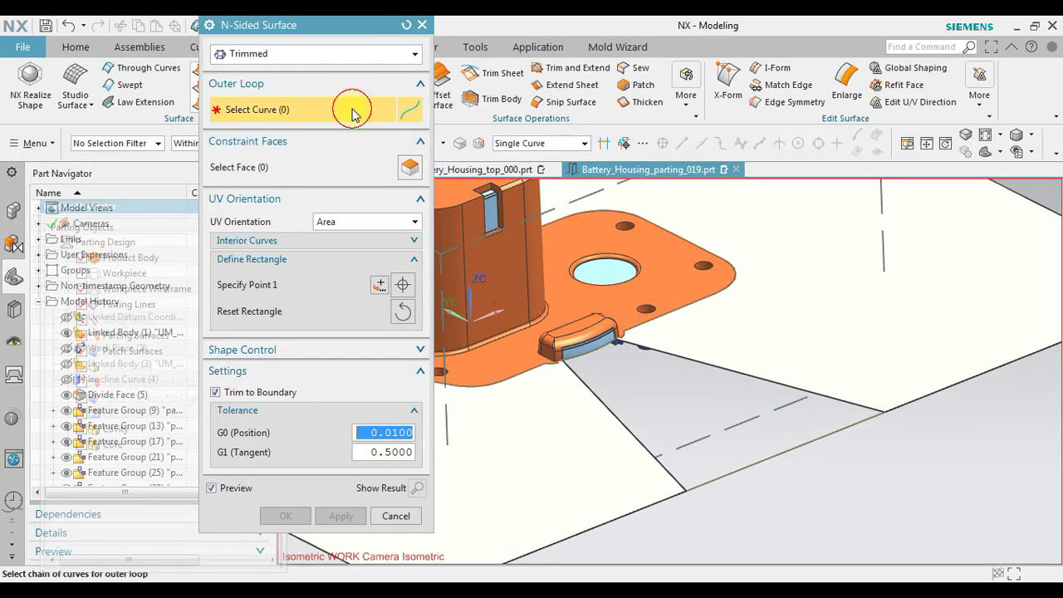
left_click(707, 485)
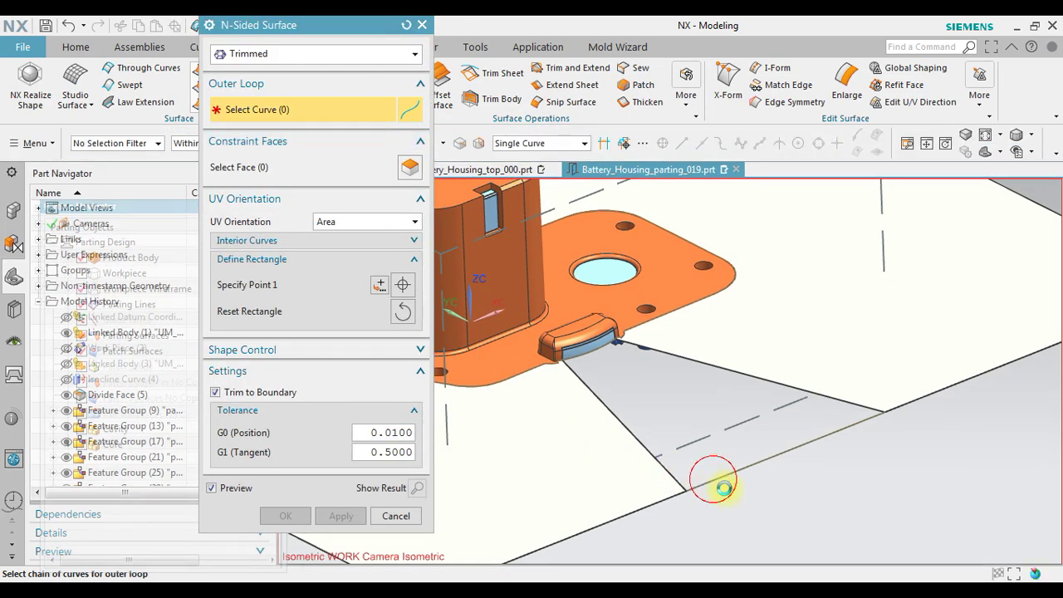
left_click(826, 390)
scroll(580, 353, "up", 2)
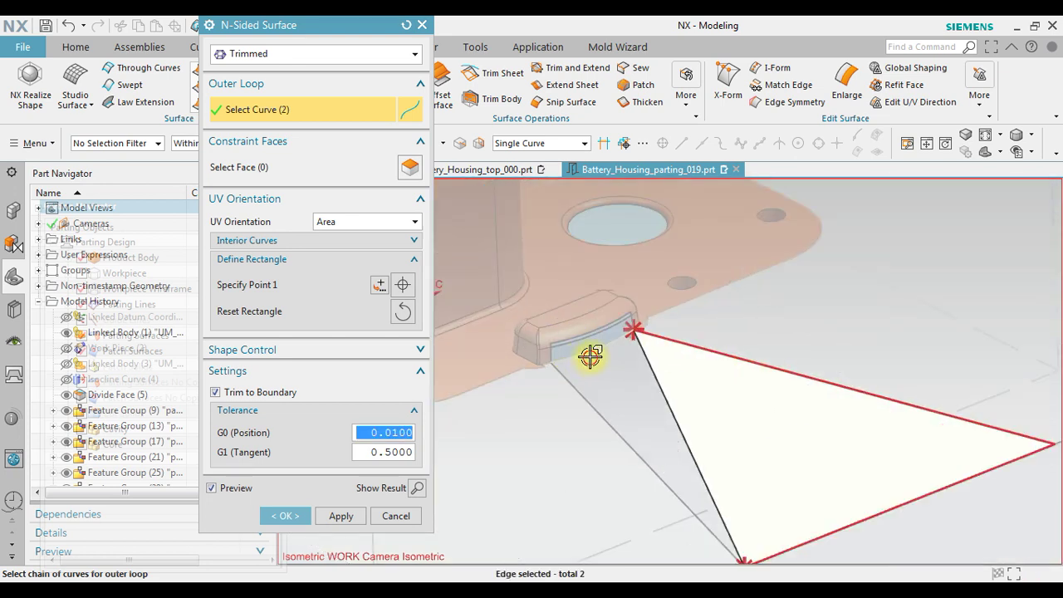
left_click(590, 355)
left_click(577, 396)
- Set this second N-Sided Surface's G1 (Tangent) tolerance to 0.01 and create the surface
double_click(396, 450)
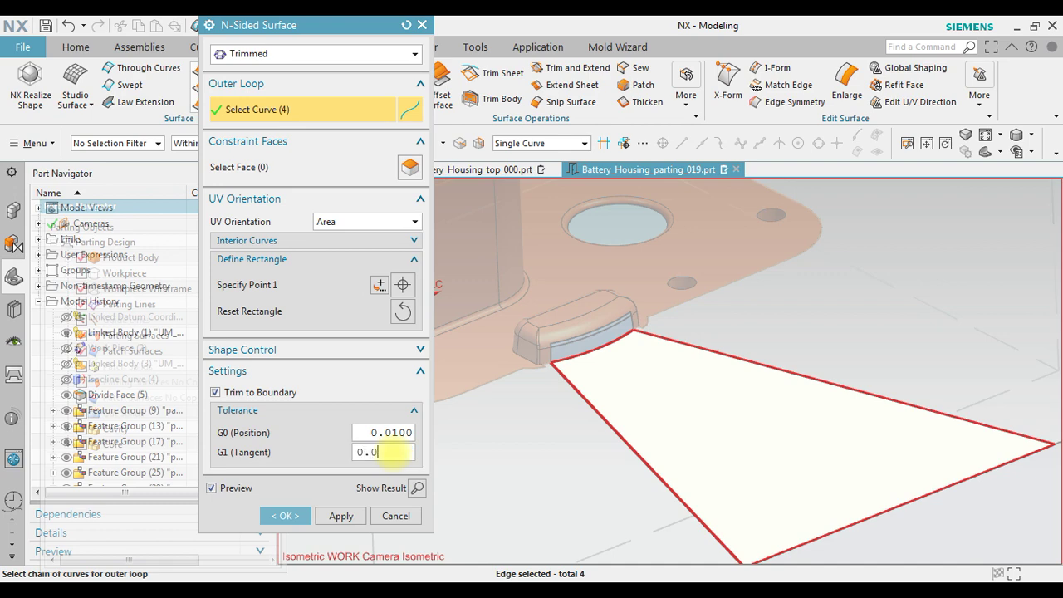
double_click(392, 451)
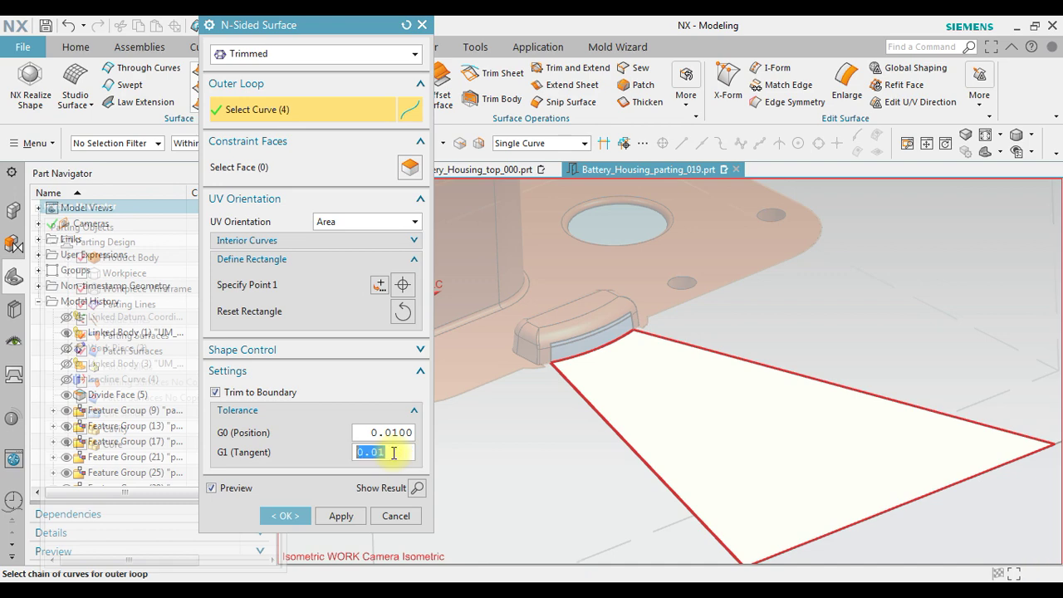
left_click(283, 516)
- Hide and redisplay the parting surfaces to check whether the two N-sided sheets belong to them
scroll(624, 379, "down", 5)
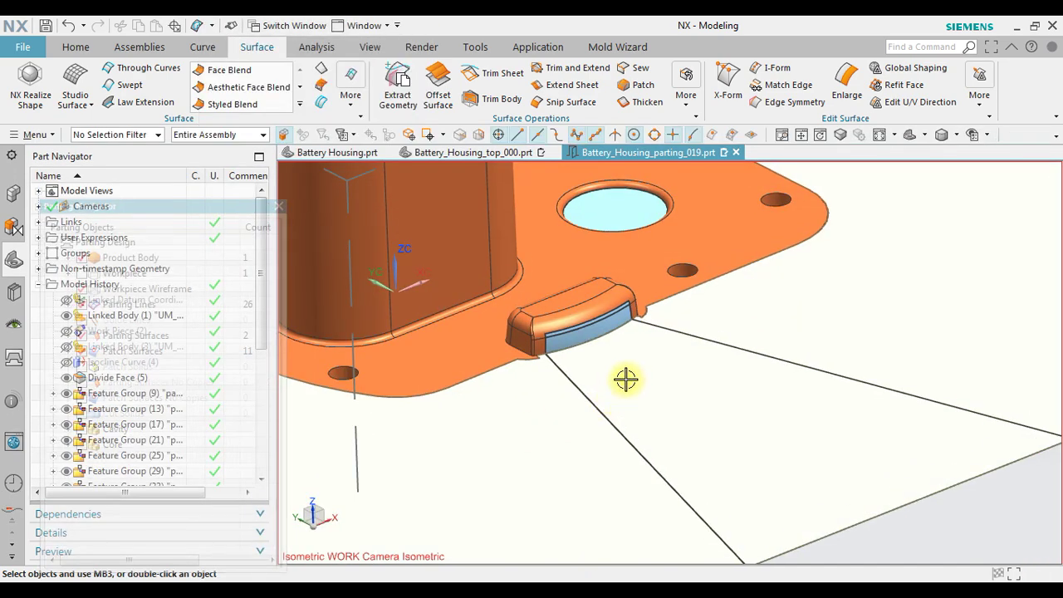
scroll(692, 384, "down", 2)
scroll(530, 343, "up", 1)
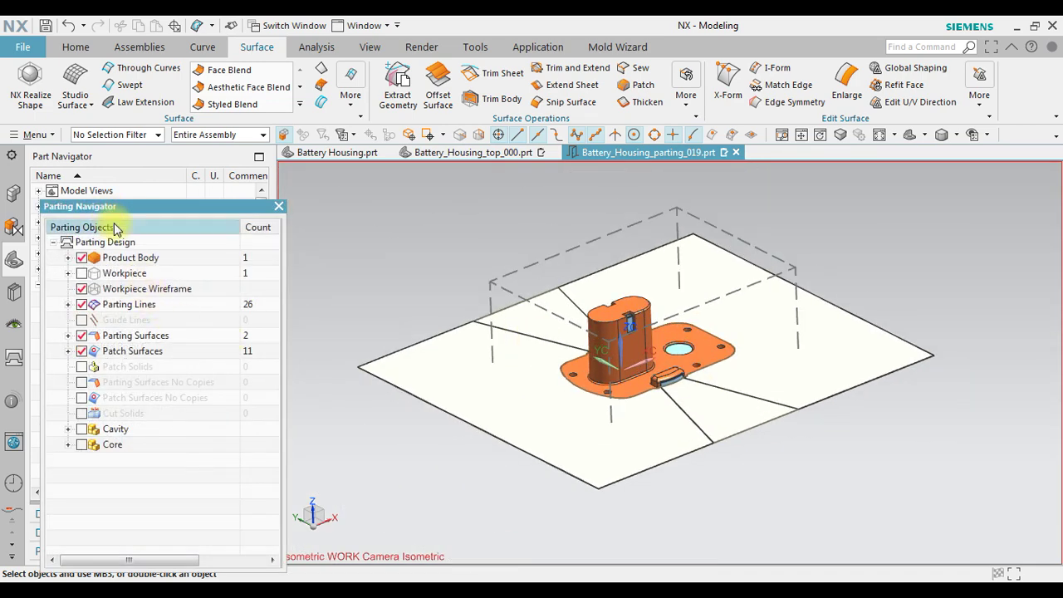
left_click(81, 336)
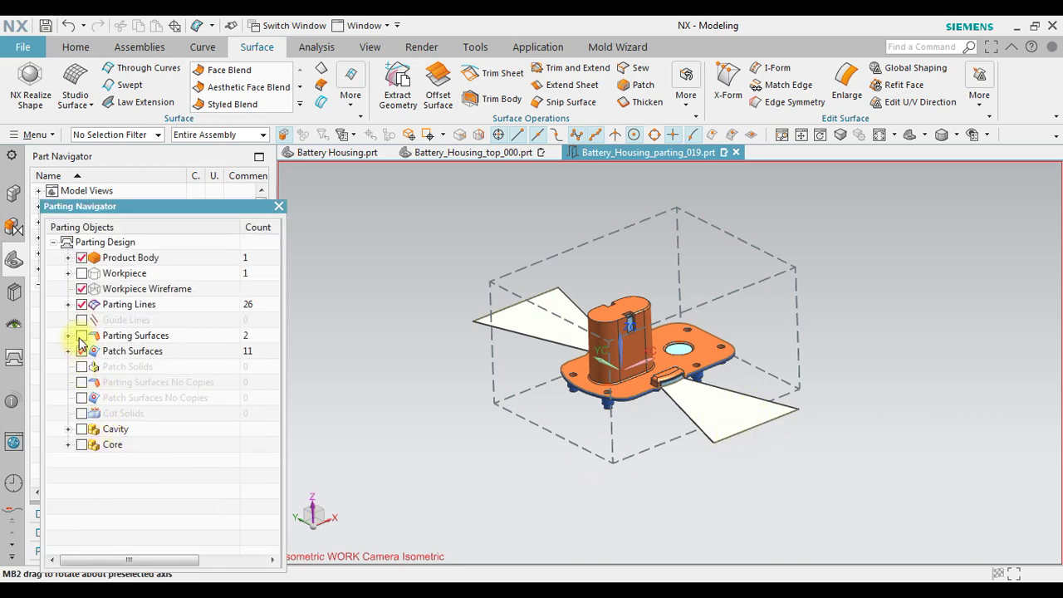
left_click(81, 336)
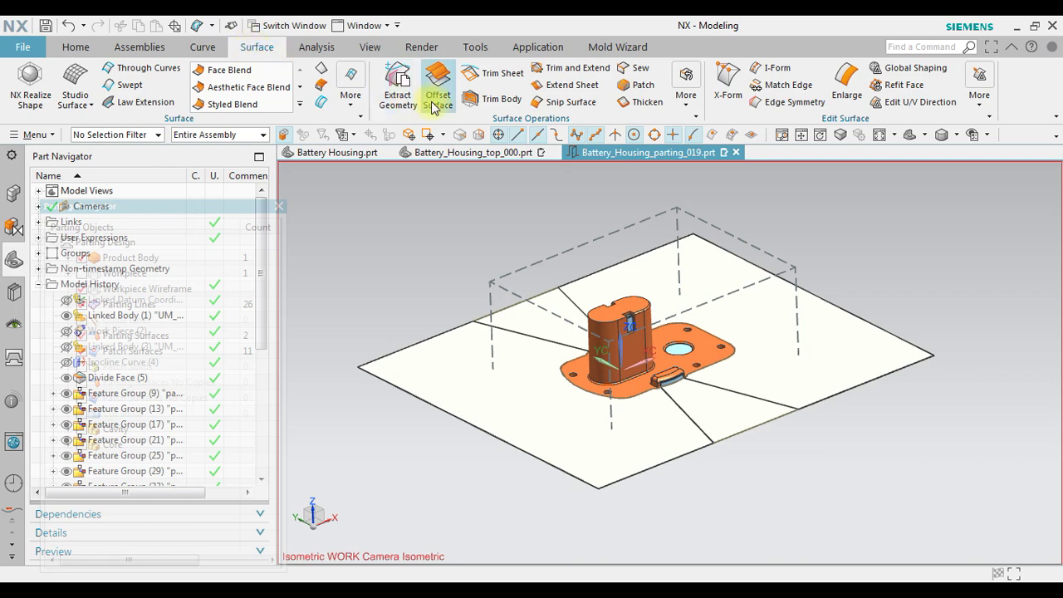
- Sew the two N-sided sheets and the second bounded plane to the first bounded plane, and check the result by hiding and redisplaying the parting surfaces
left_click(636, 70)
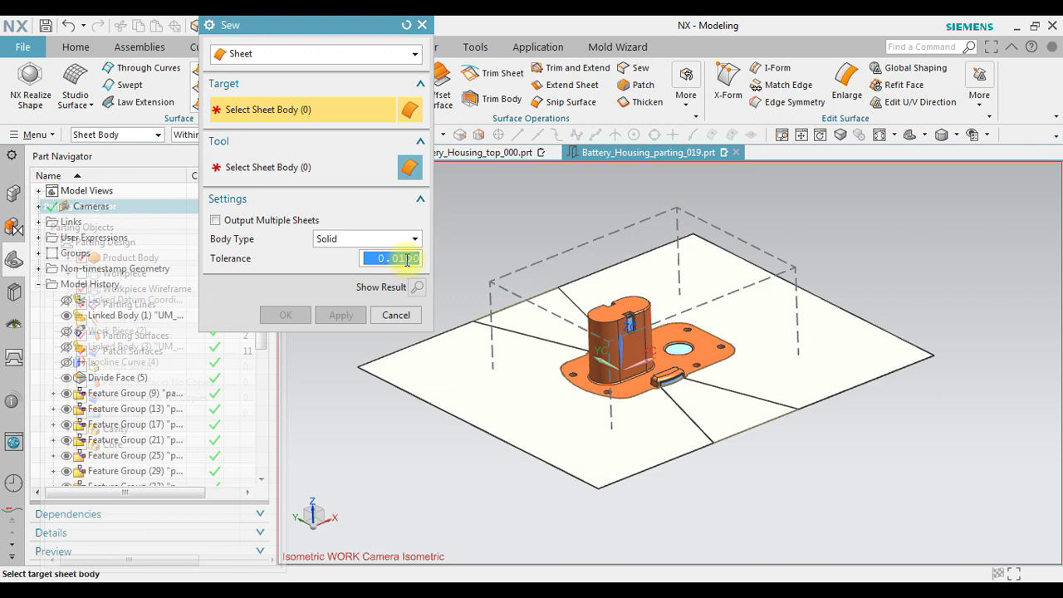
left_click(555, 402)
left_click(708, 413)
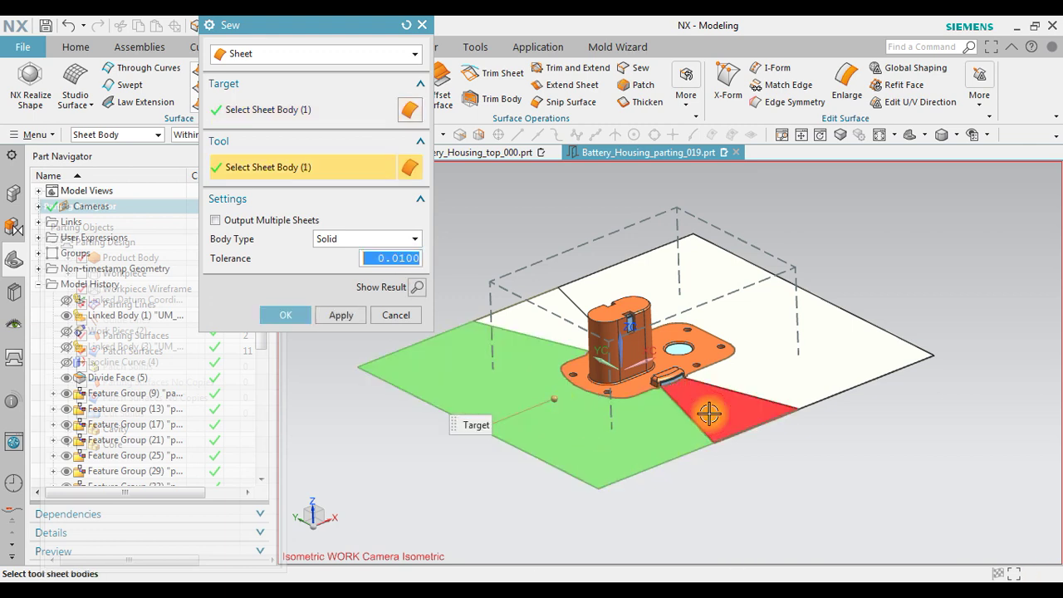
left_click(817, 379)
left_click(550, 317)
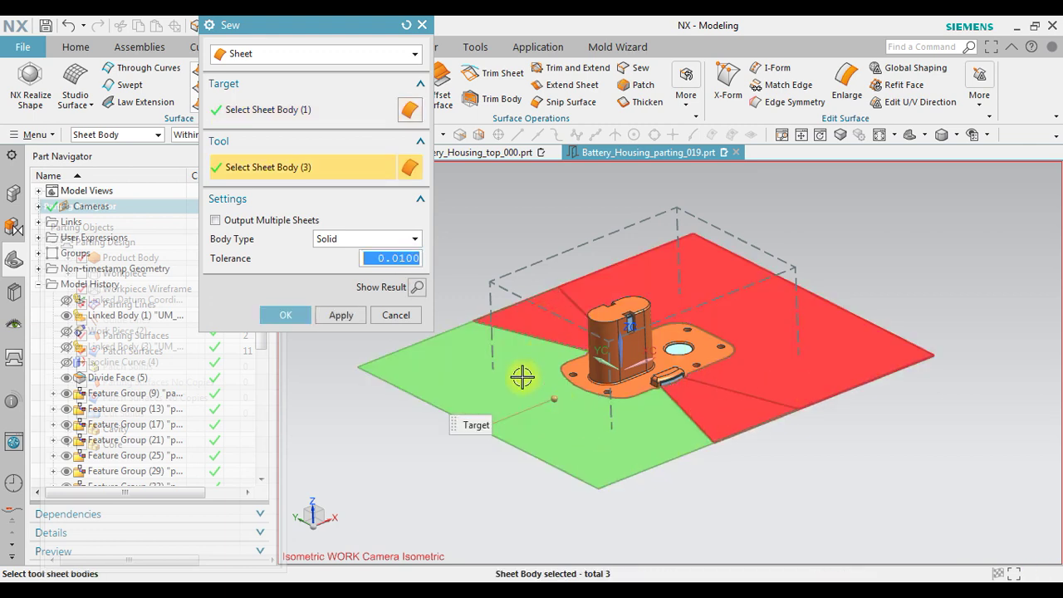
left_click(284, 315)
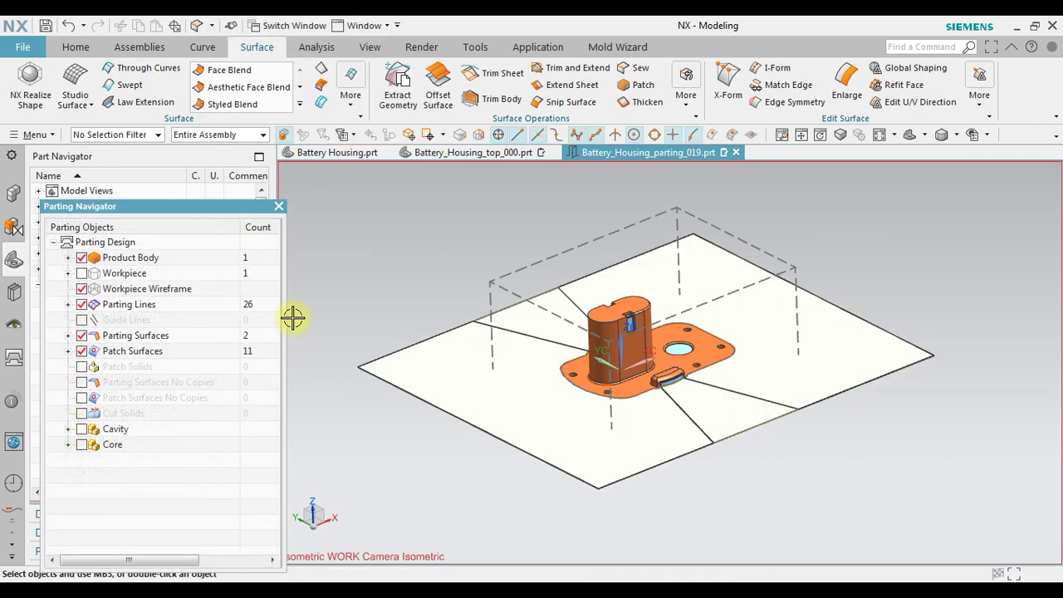
left_click(82, 335)
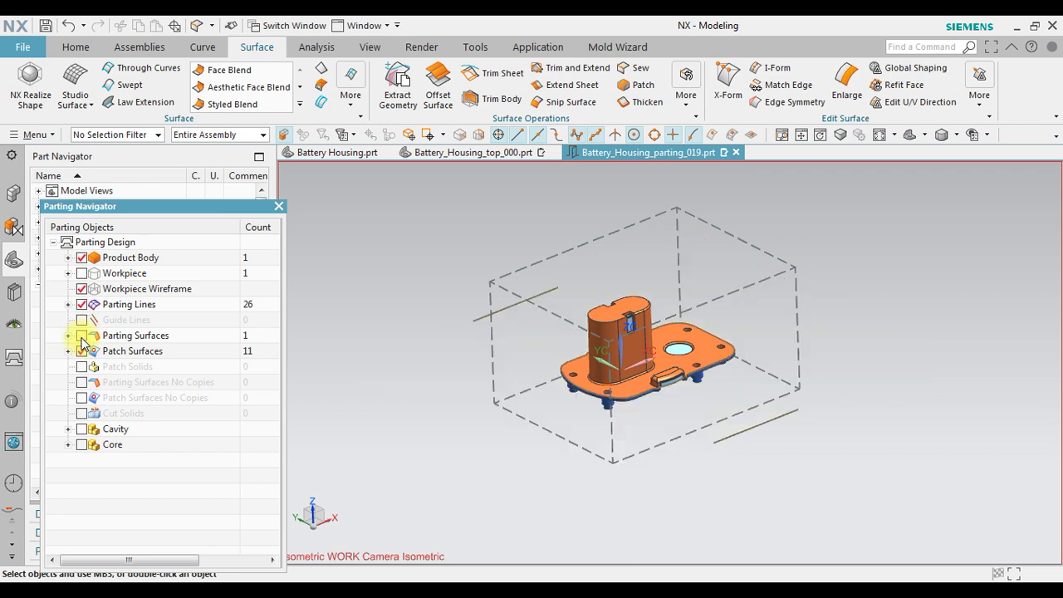
left_click(82, 335)
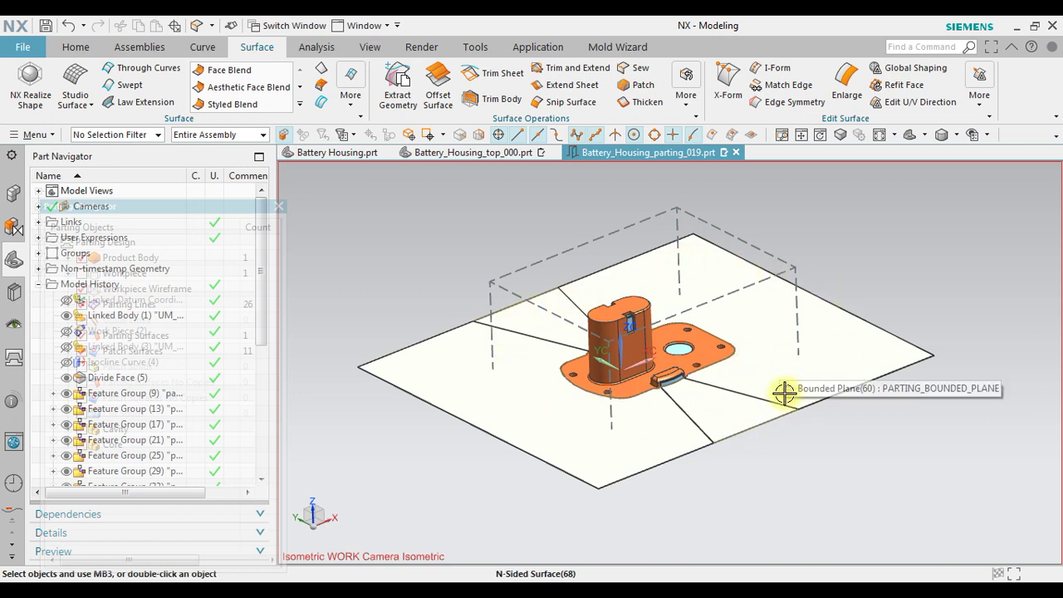
- Create the cavity from the Cavity region with Define Cavity and Core, inspect the cavity block and accept its parting result
left_click(617, 47)
middle_click_drag(694, 367, 540, 396)
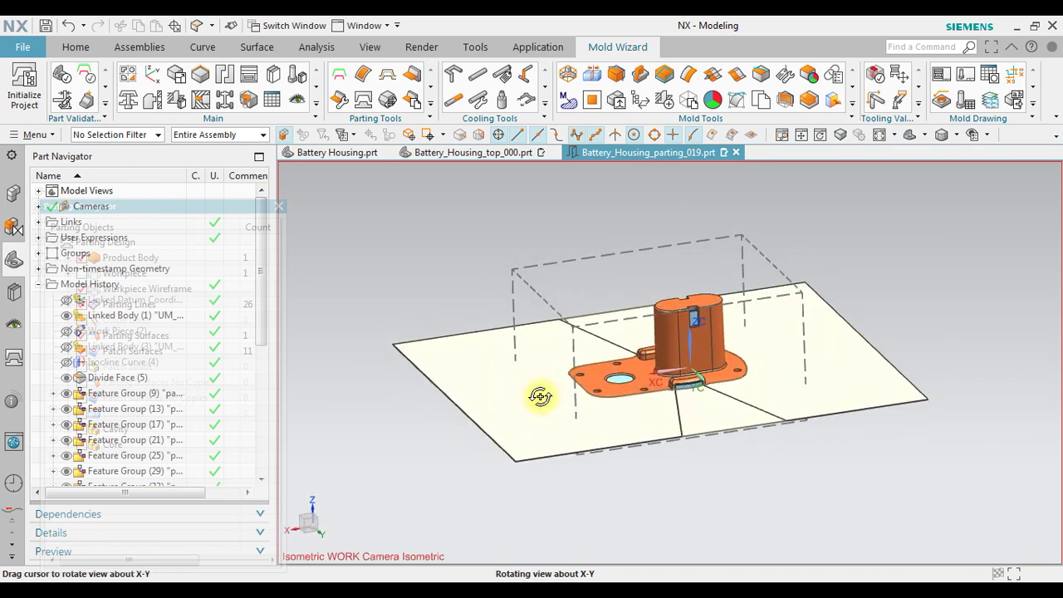
left_click(364, 101)
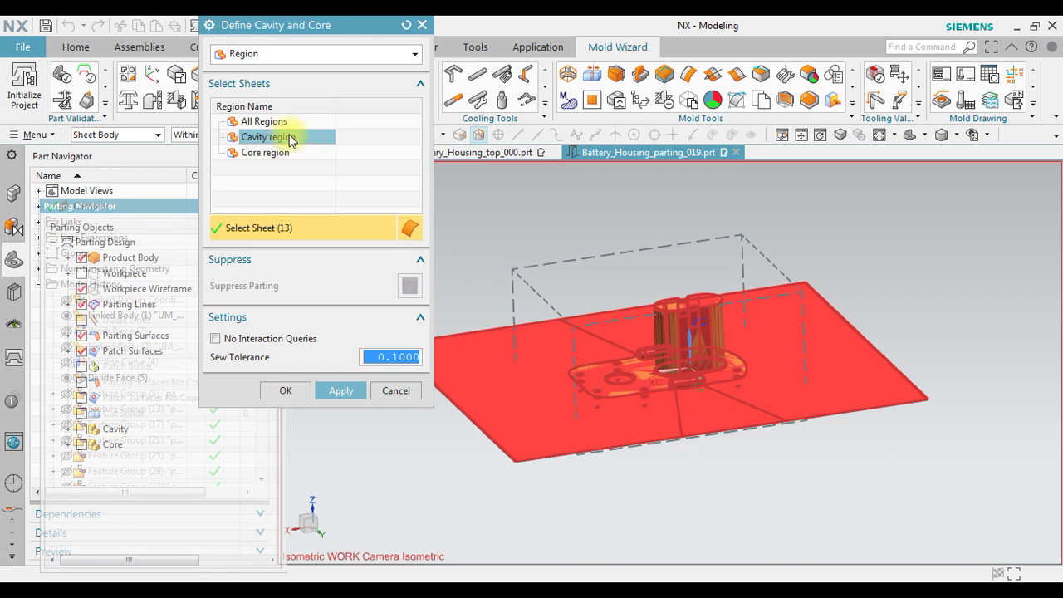
left_click(338, 390)
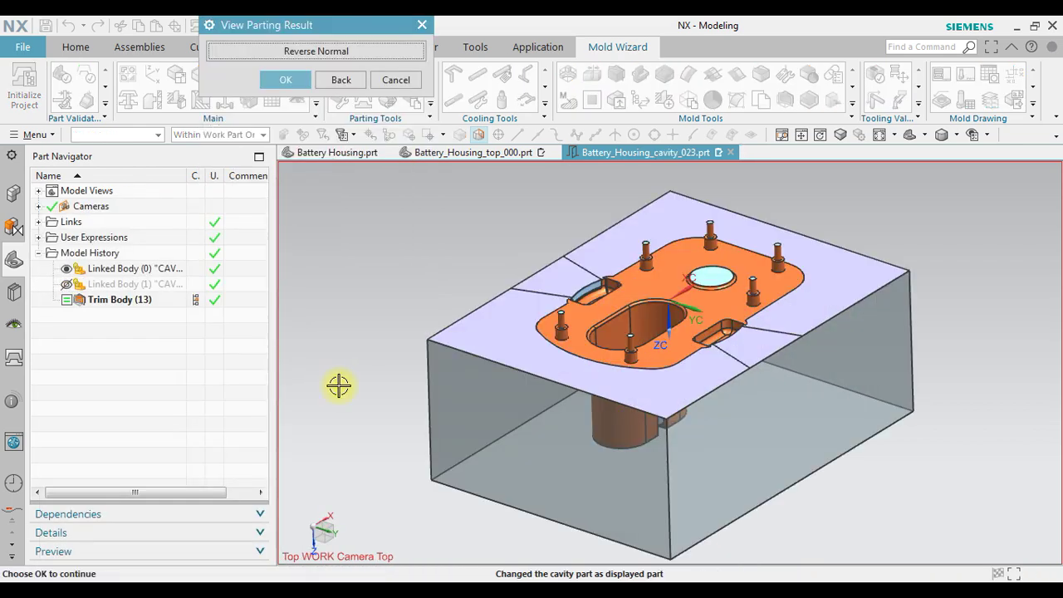
mouse_move(792, 382)
middle_mouse_down()
mouse_move(759, 304)
mouse_move(726, 266)
mouse_move(721, 320)
mouse_move(733, 351)
mouse_move(762, 374)
mouse_move(809, 387)
mouse_move(779, 387)
middle_mouse_up()
scroll(730, 285, "up", 3)
scroll(735, 285, "down", 2)
left_click(285, 82)
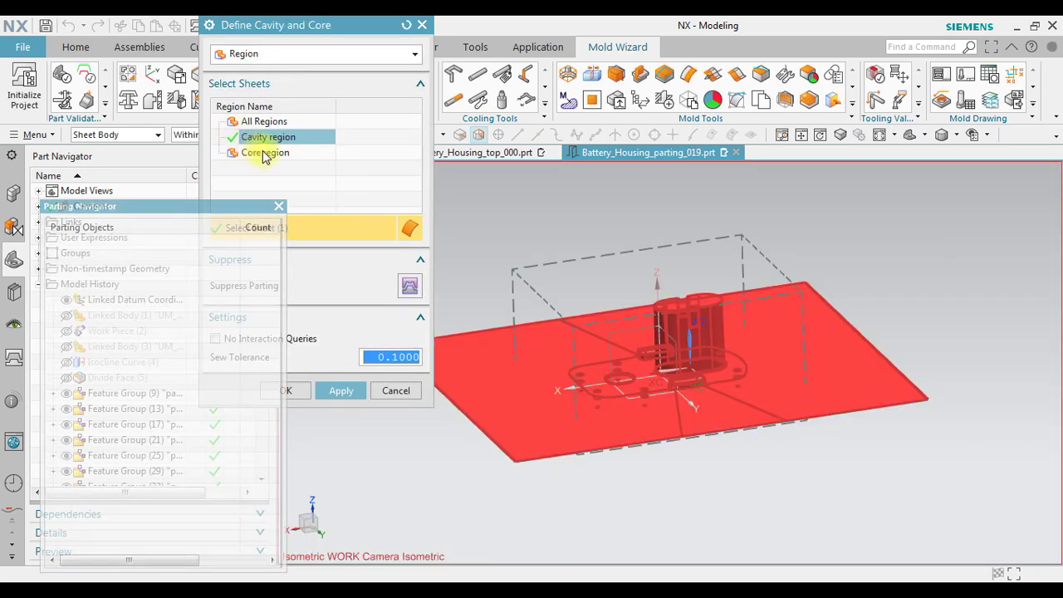
- Create the core from the Core region with a 0.1 sew tolerance, inspect the core block and accept its parting result
left_click(265, 155)
left_click(343, 393)
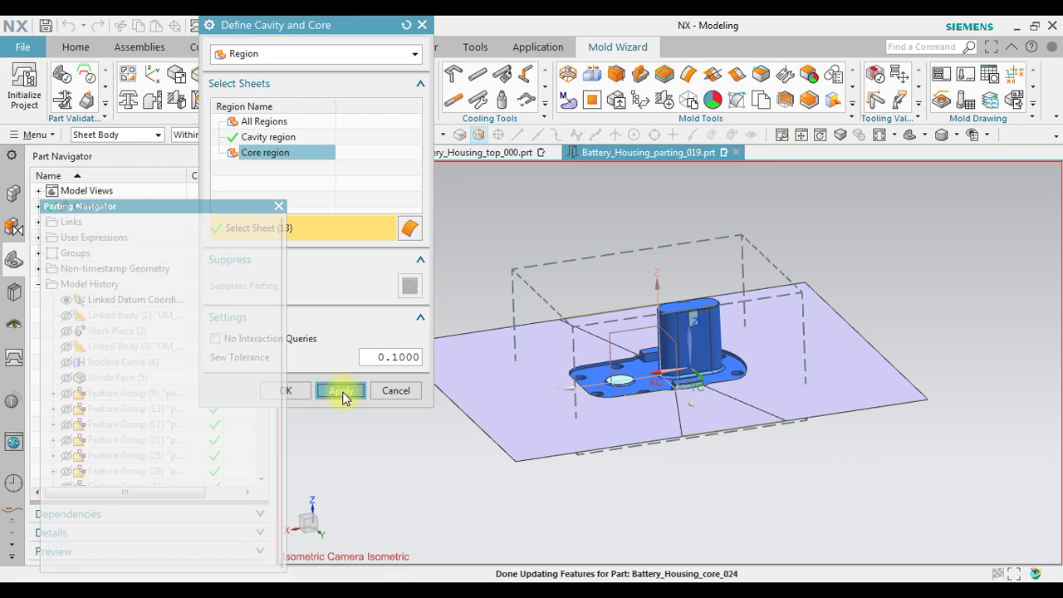
scroll(659, 408, "up", 3)
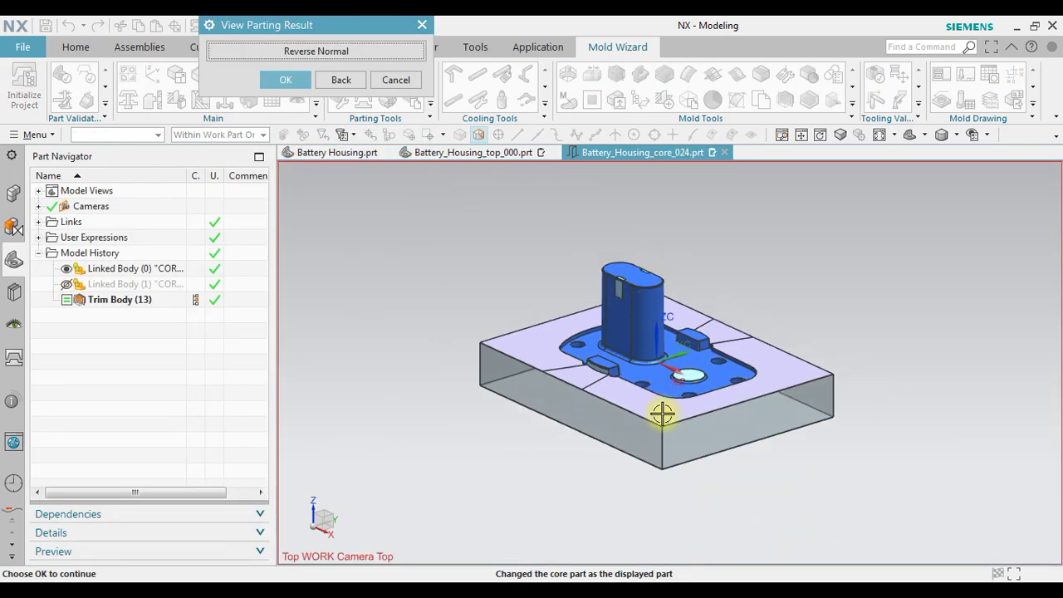
middle_click_drag(672, 387, 703, 365)
left_click(284, 81)
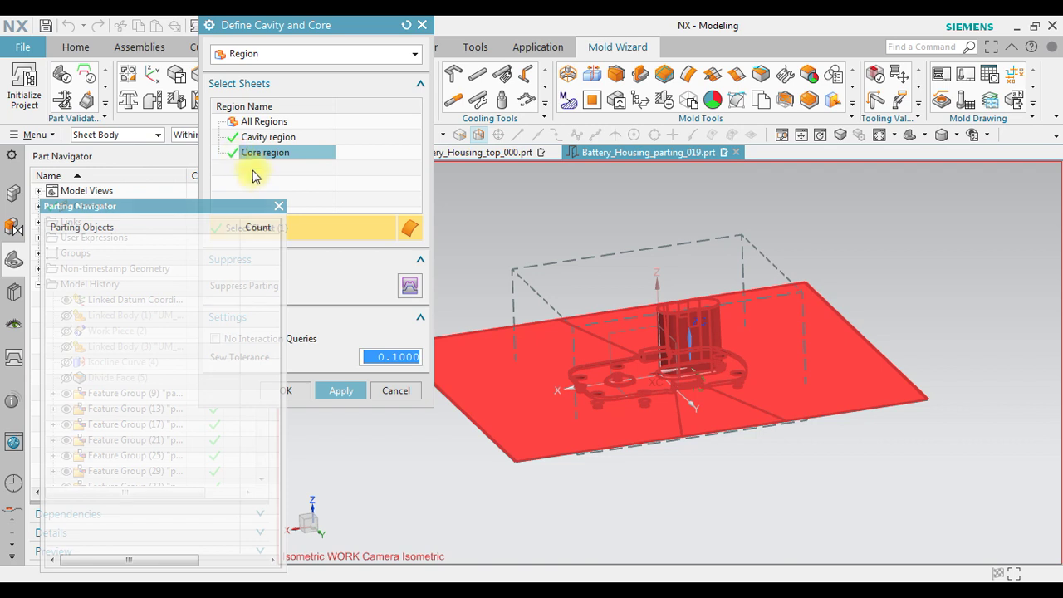
- Check the sheets of the Cavity and Core regions with the Parting Navigator closed, and end Define Cavity and Core
left_click(280, 207)
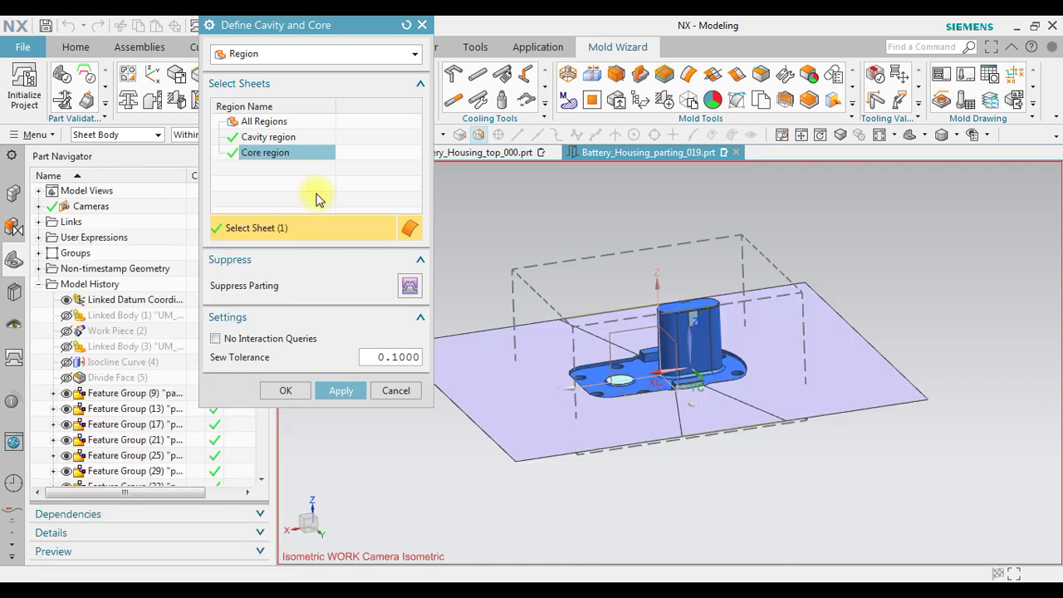
left_click(289, 139)
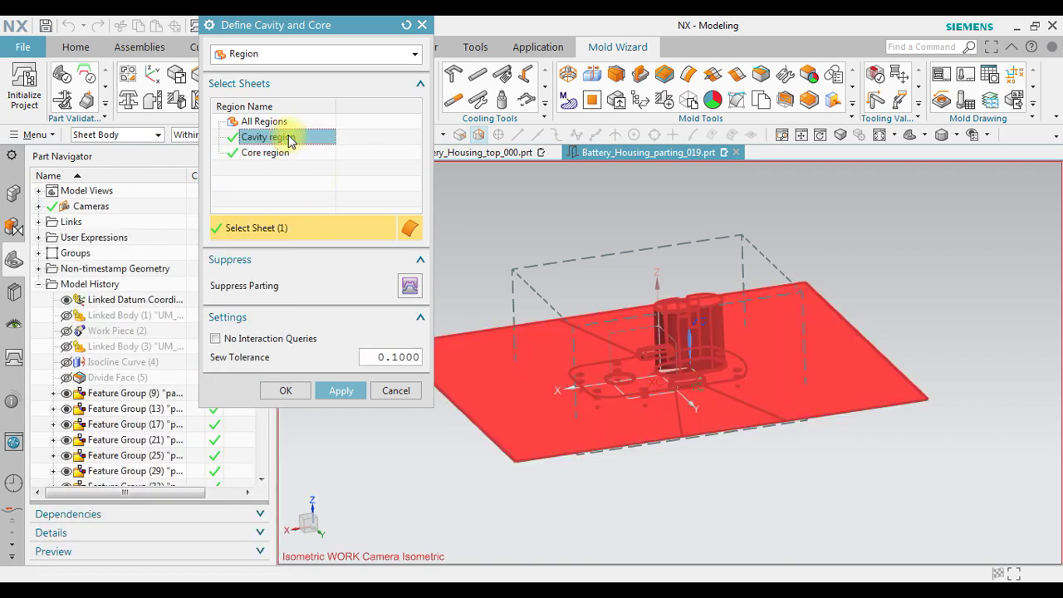
left_click(300, 156)
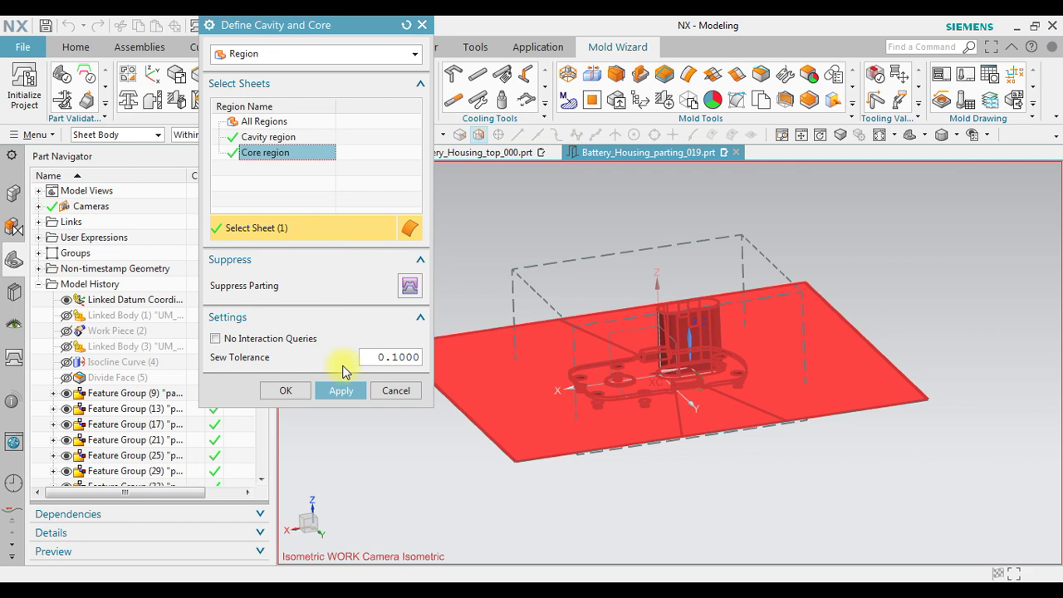
left_click(395, 392)
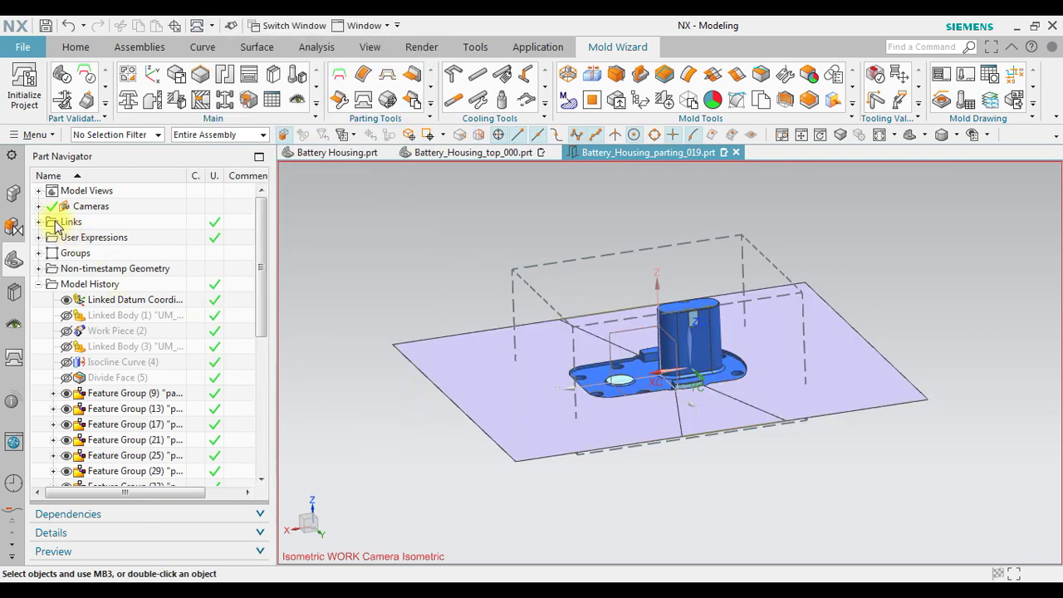
- Open the parting part's parent assembly Battery_Housing_top_000 and look over the complete mold block
left_click(14, 194)
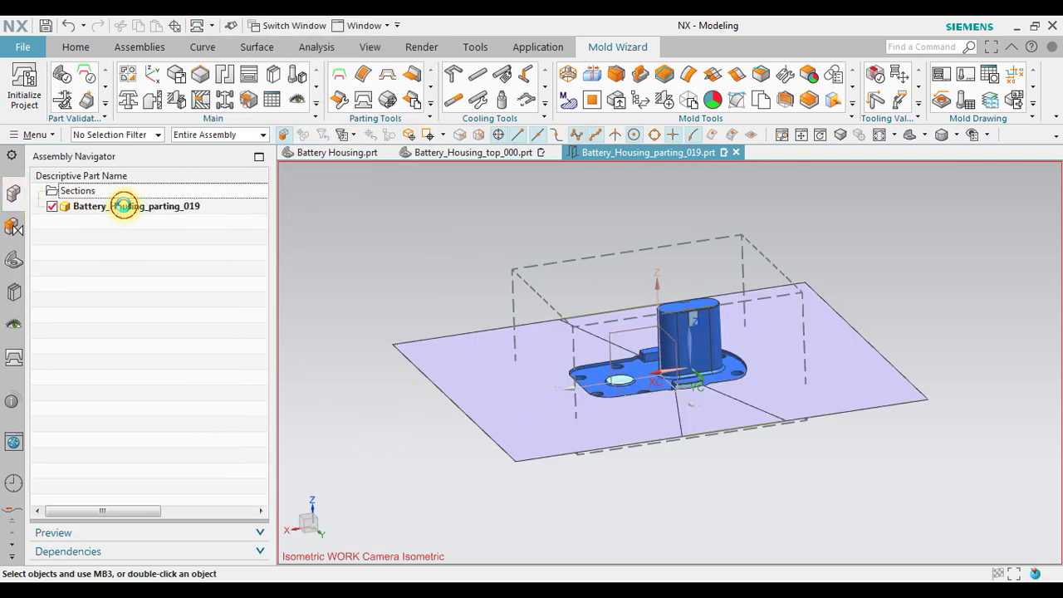
right_click(123, 206)
mouse_move(150, 217)
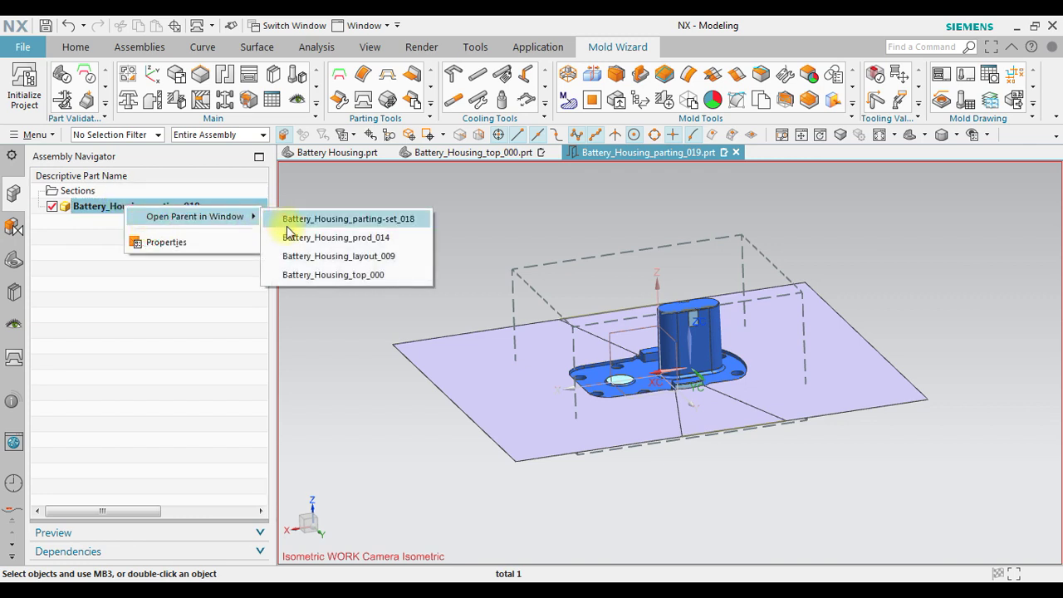
left_click(384, 275)
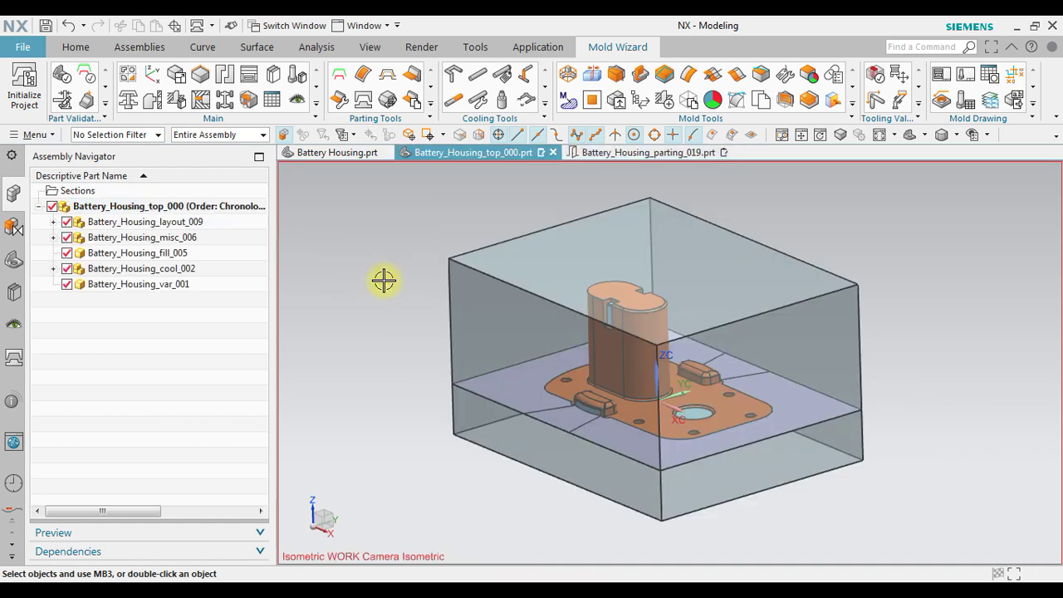
mouse_move(501, 310)
middle_mouse_down()
mouse_move(474, 302)
mouse_move(506, 308)
mouse_move(491, 309)
middle_mouse_up()
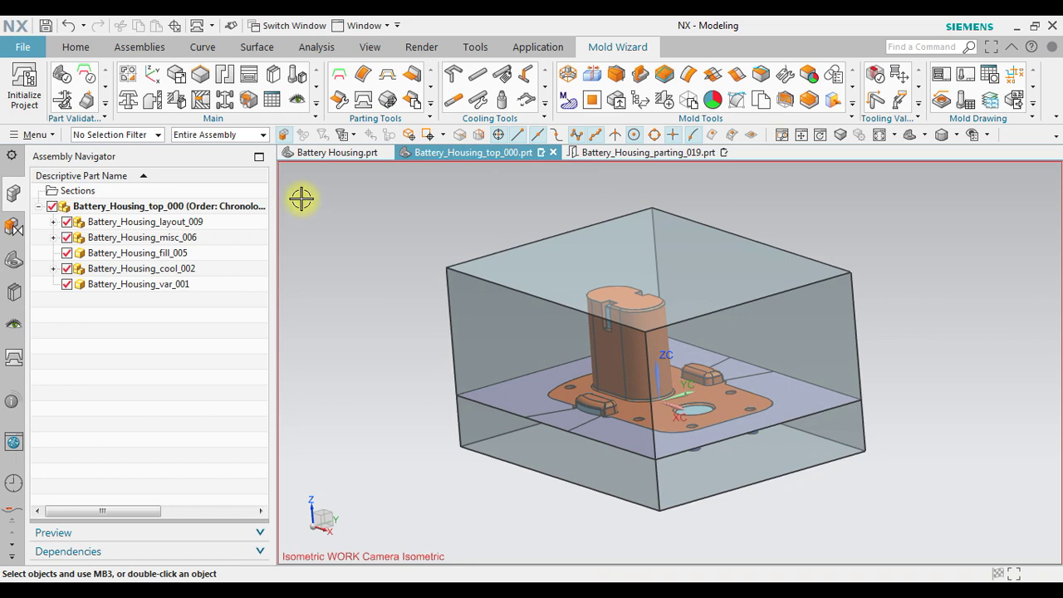
- Isolate the Core / Cavity / Region group of the mold assembly with the View Manager
left_click(298, 102)
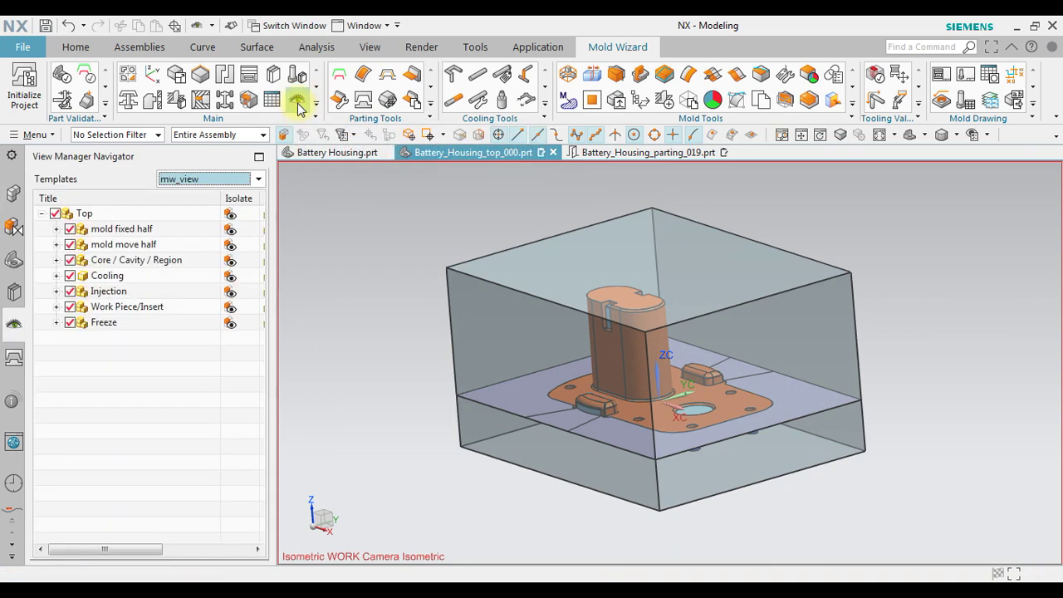
left_click(106, 259)
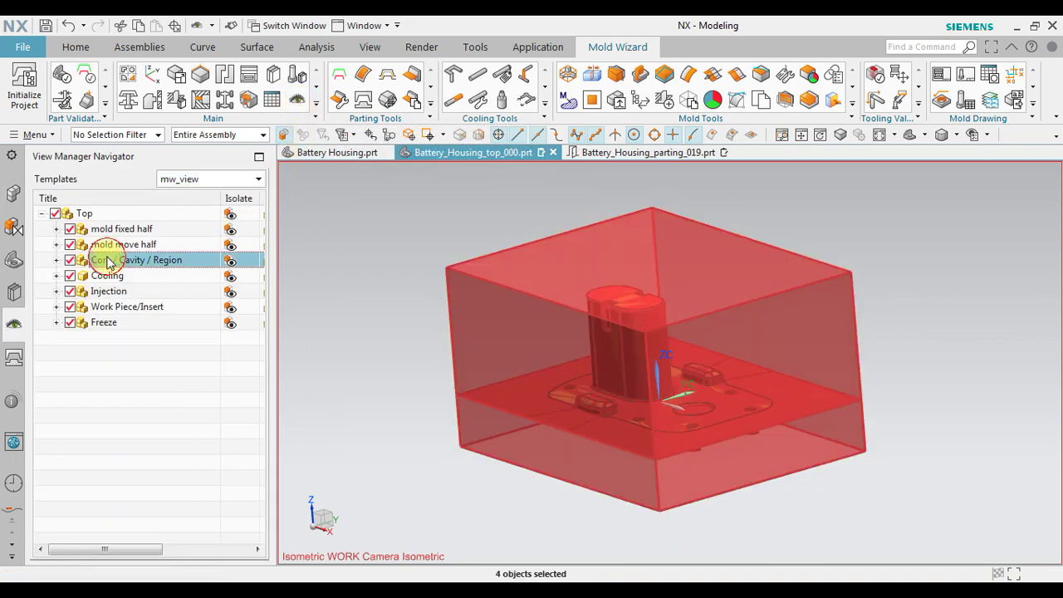
right_click(158, 260)
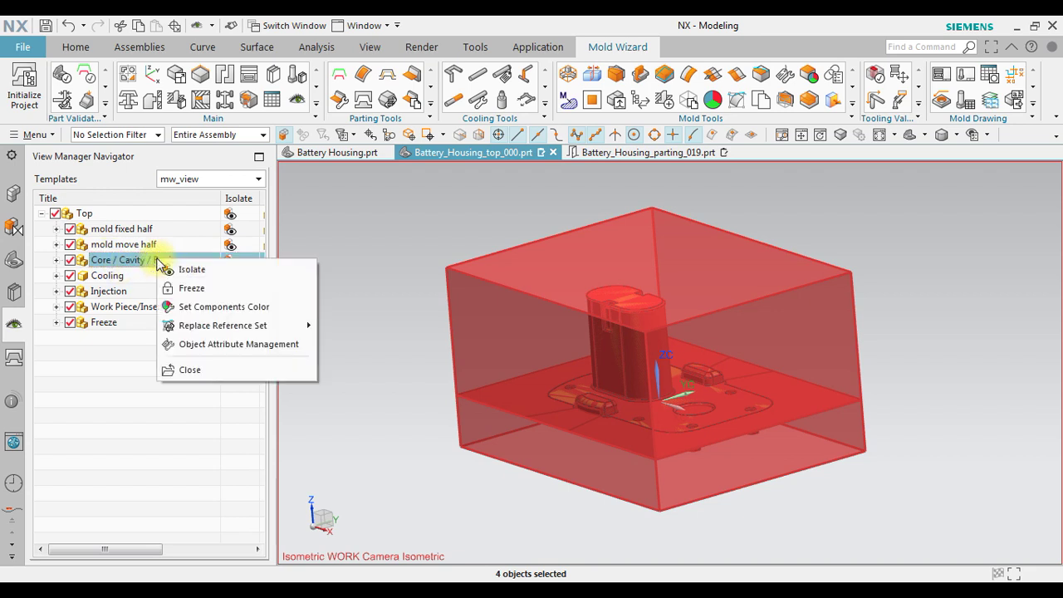
left_click(169, 269)
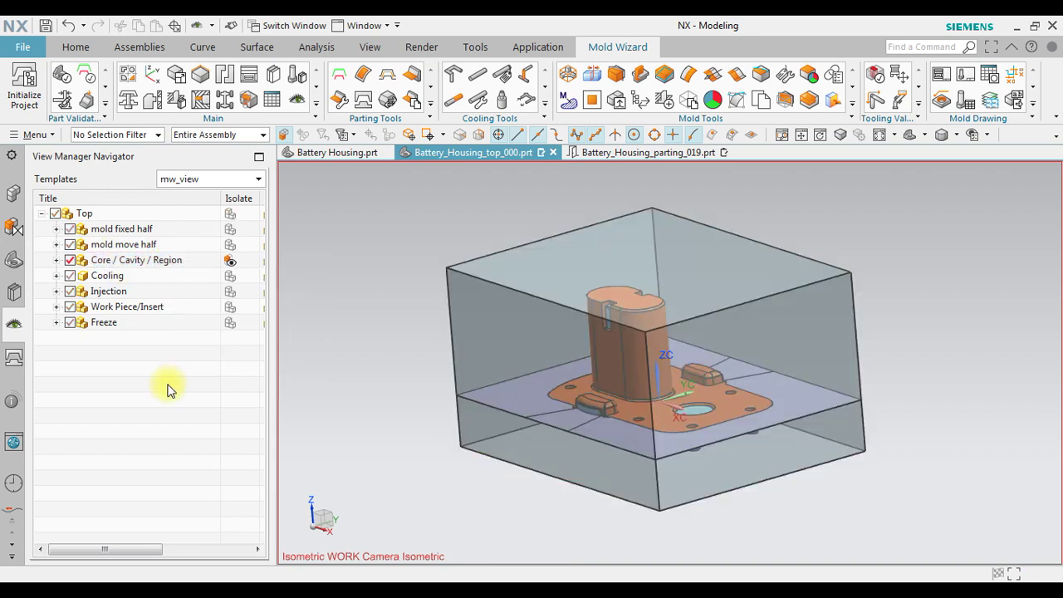
- Turn off the display of Combined Core and Combined Cavity within the Core / Cavity / Region group
left_click(56, 260)
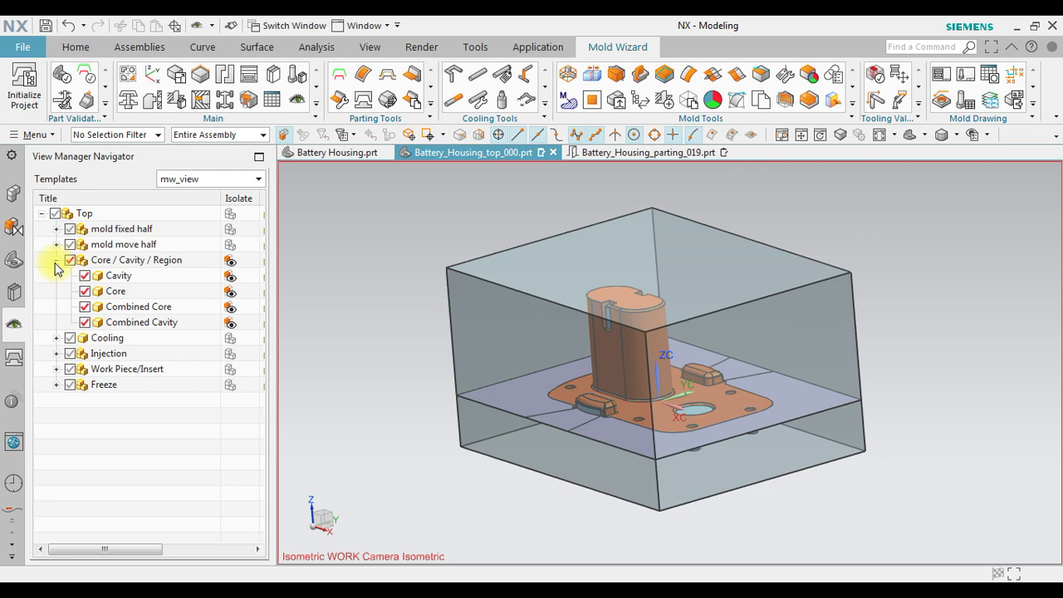
left_click(84, 306)
left_click(86, 324)
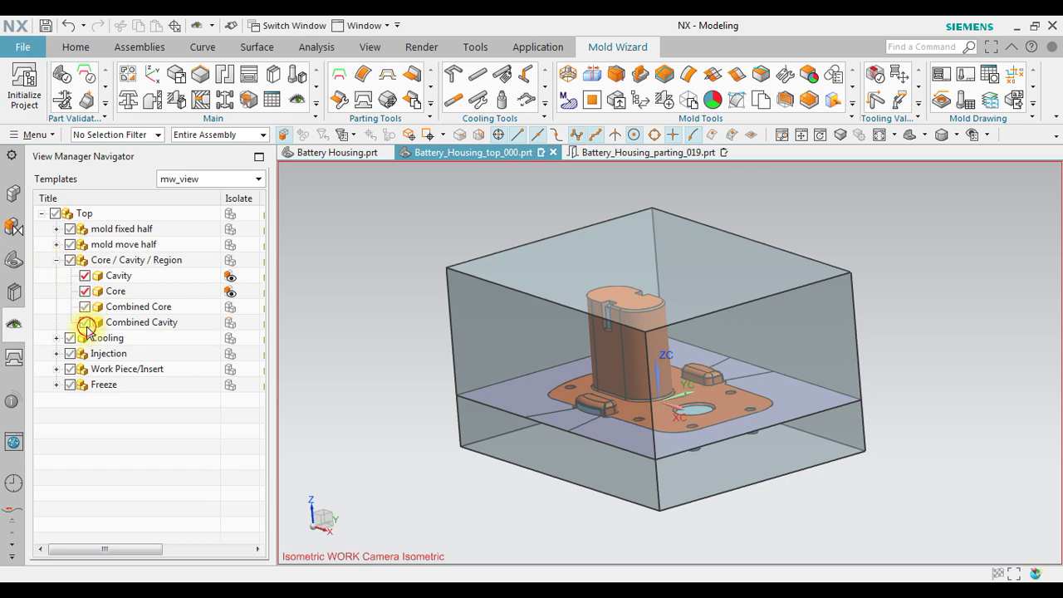
middle_click_drag(573, 406, 602, 403)
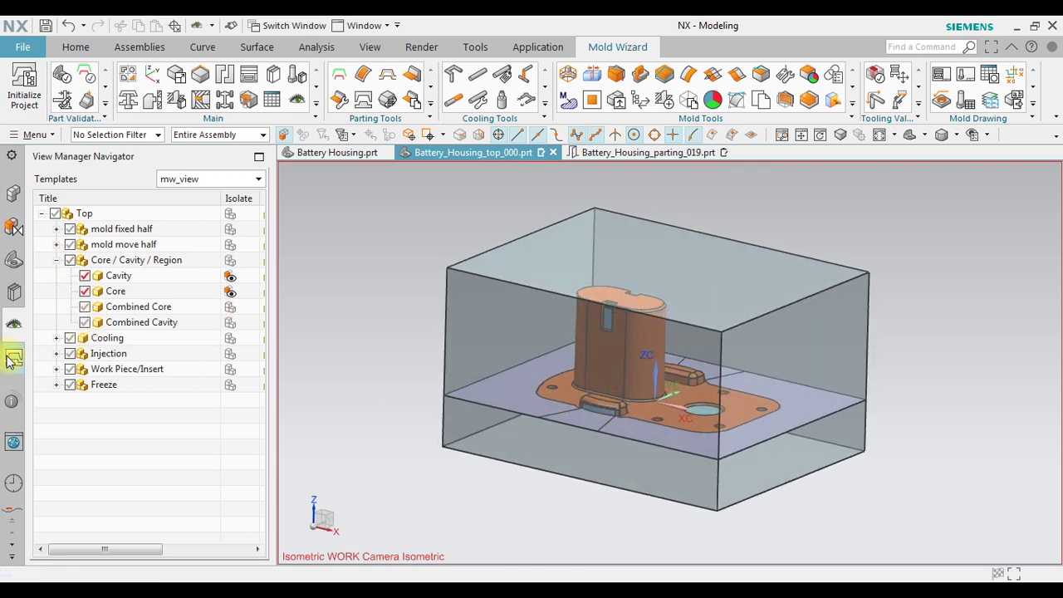
- Inspect the cavity and the core blocks one at a time by toggling their visibility, and redisplay both together
left_click(86, 292)
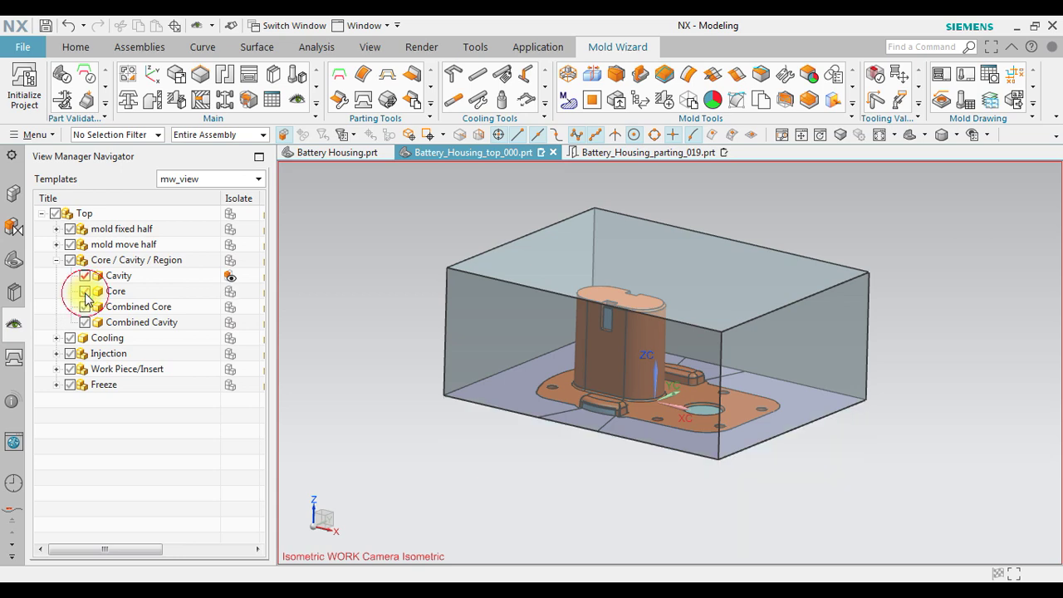
mouse_move(767, 407)
middle_mouse_down()
mouse_move(748, 325)
mouse_move(750, 269)
mouse_move(753, 404)
mouse_move(736, 427)
mouse_move(751, 413)
middle_mouse_up()
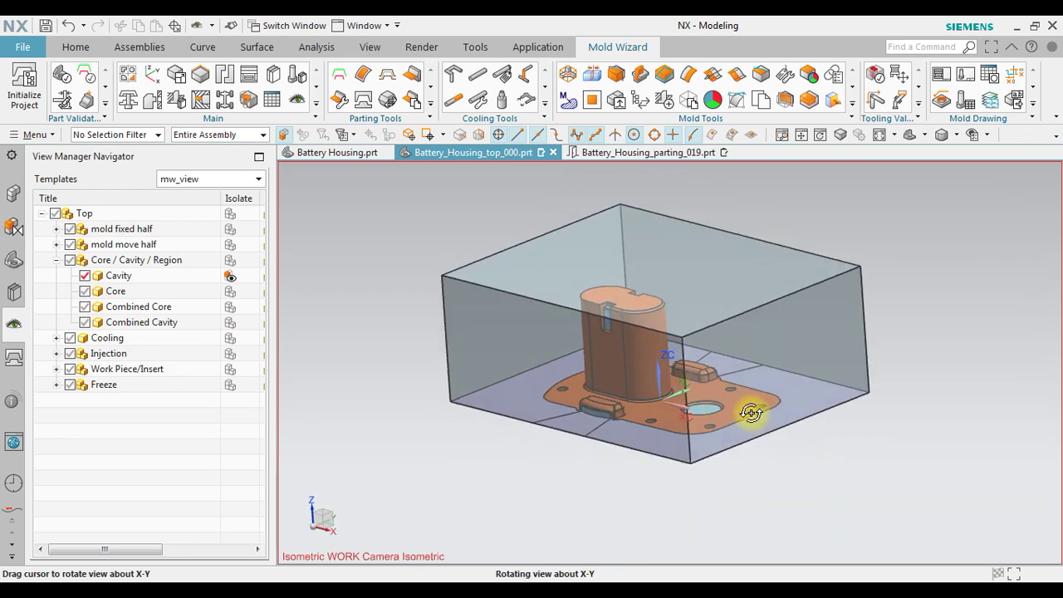
left_click(84, 276)
left_click(85, 292)
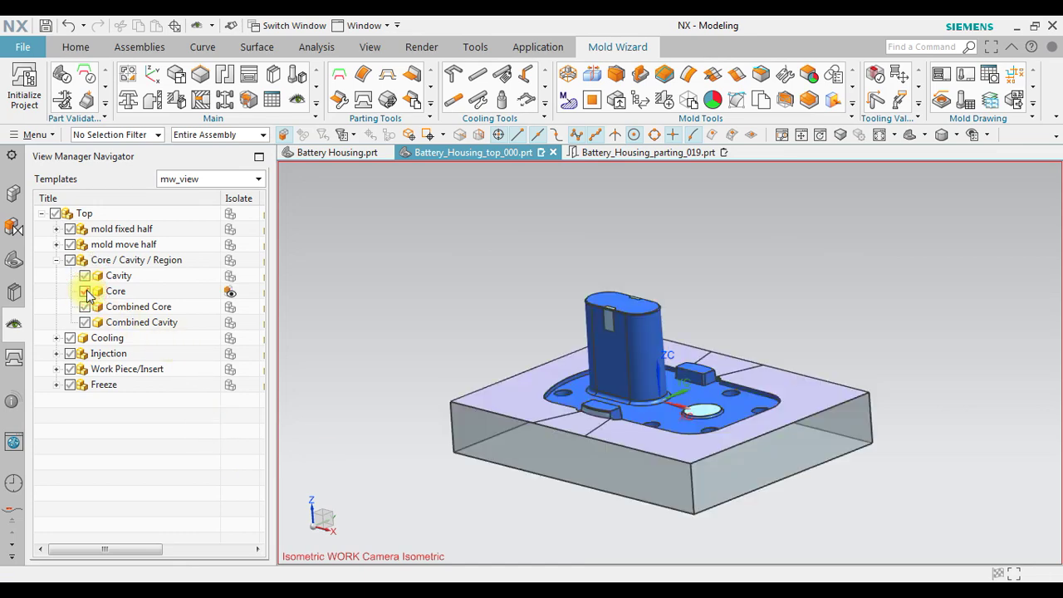
mouse_move(609, 380)
middle_mouse_down()
mouse_move(629, 417)
mouse_move(595, 386)
mouse_move(622, 375)
mouse_move(613, 371)
middle_mouse_up()
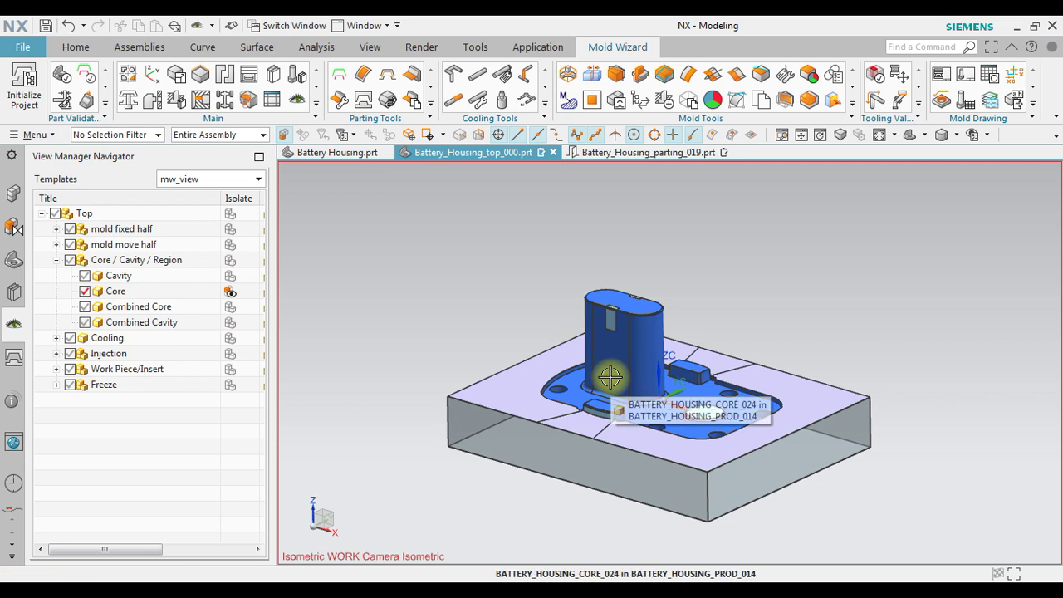
left_click(86, 277)
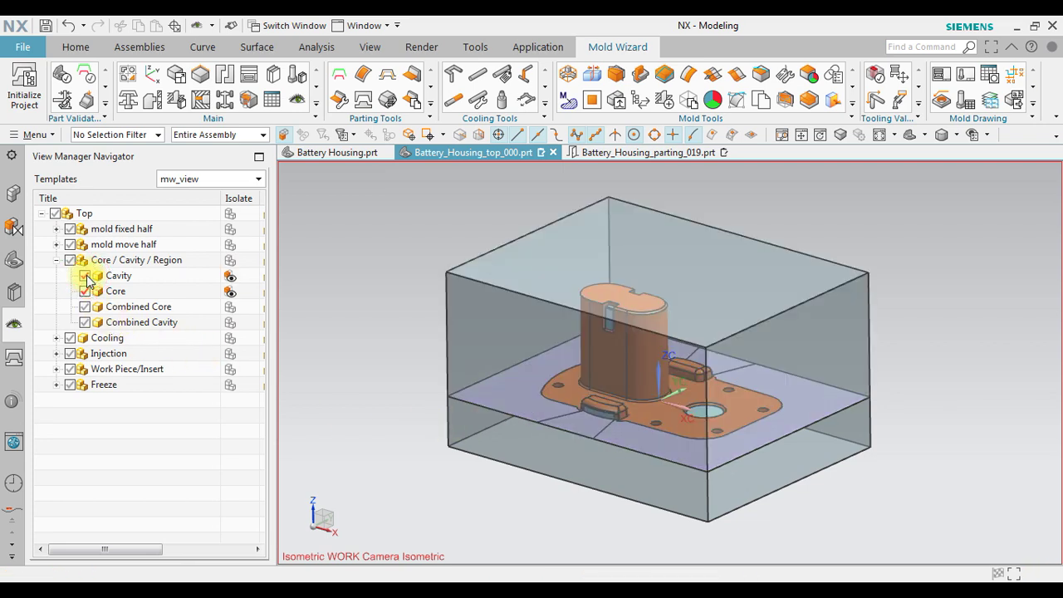